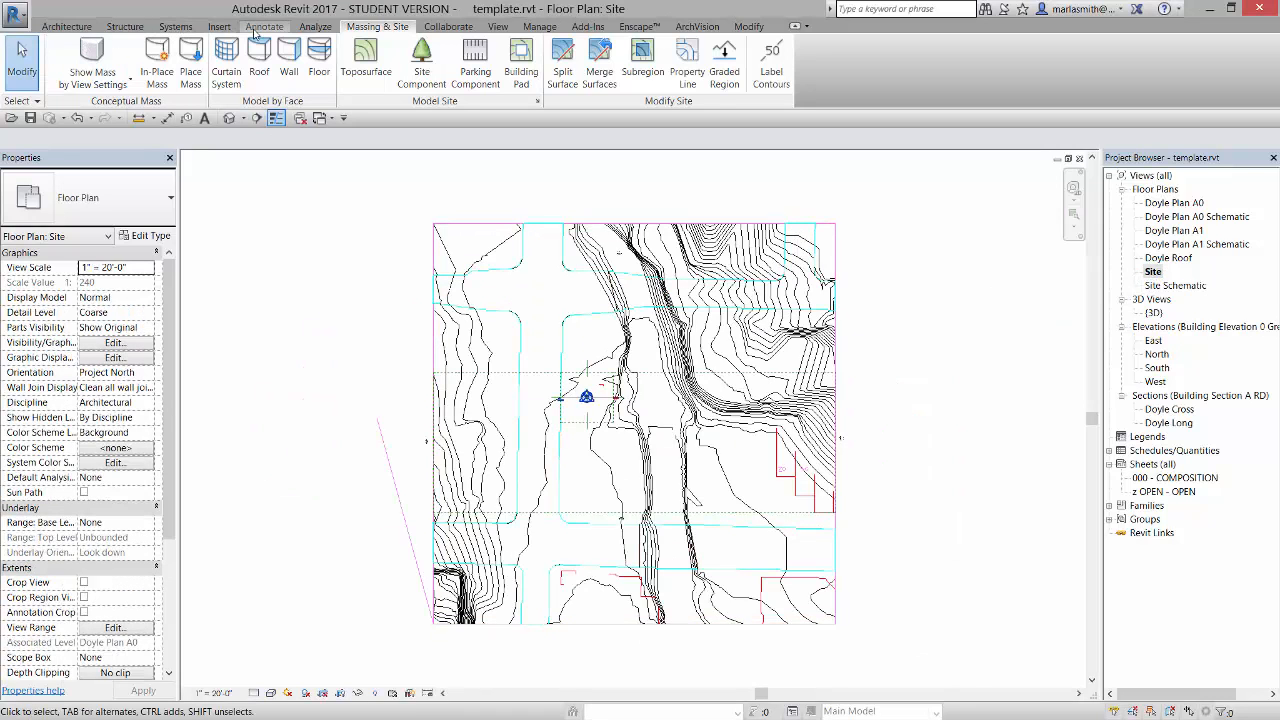
# - Link sw.dwg into the Site plan with centre-to-centre positioning, placed at level Doyle Plan A0, and dismiss the notices
pyautogui.click(219, 26)
pyautogui.click(121, 62)
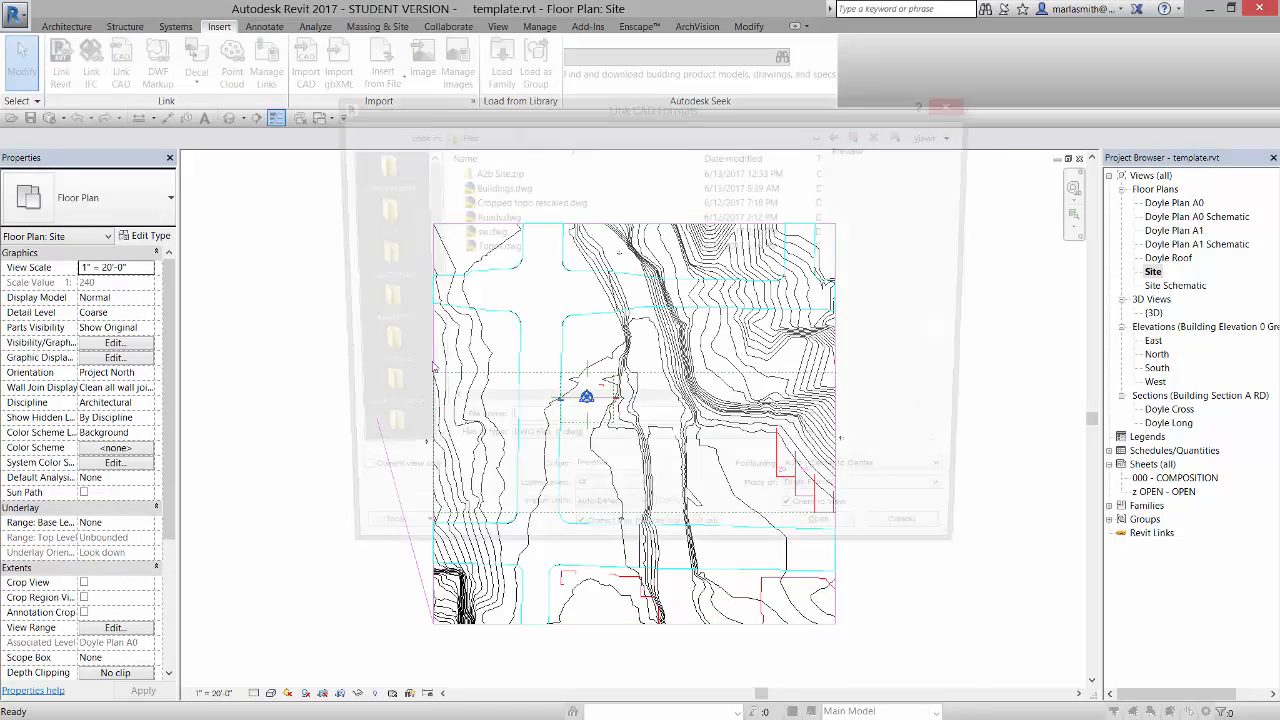
pyautogui.click(475, 231)
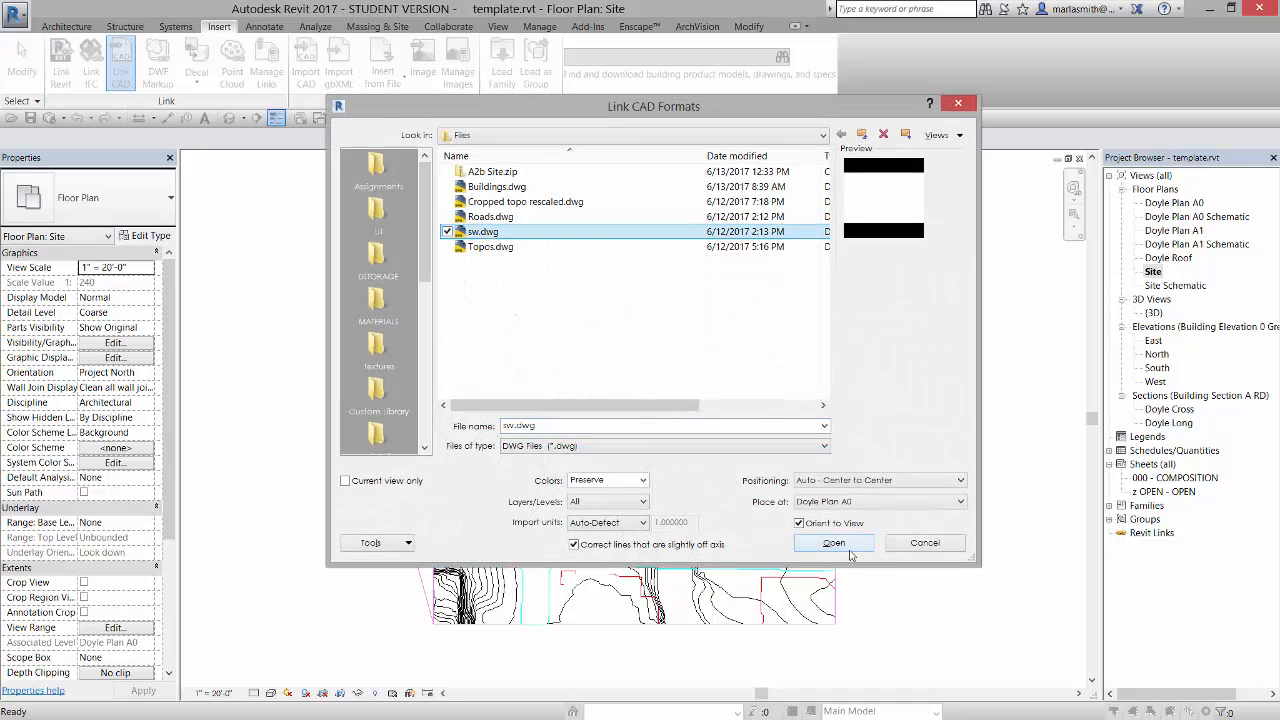
pyautogui.click(848, 548)
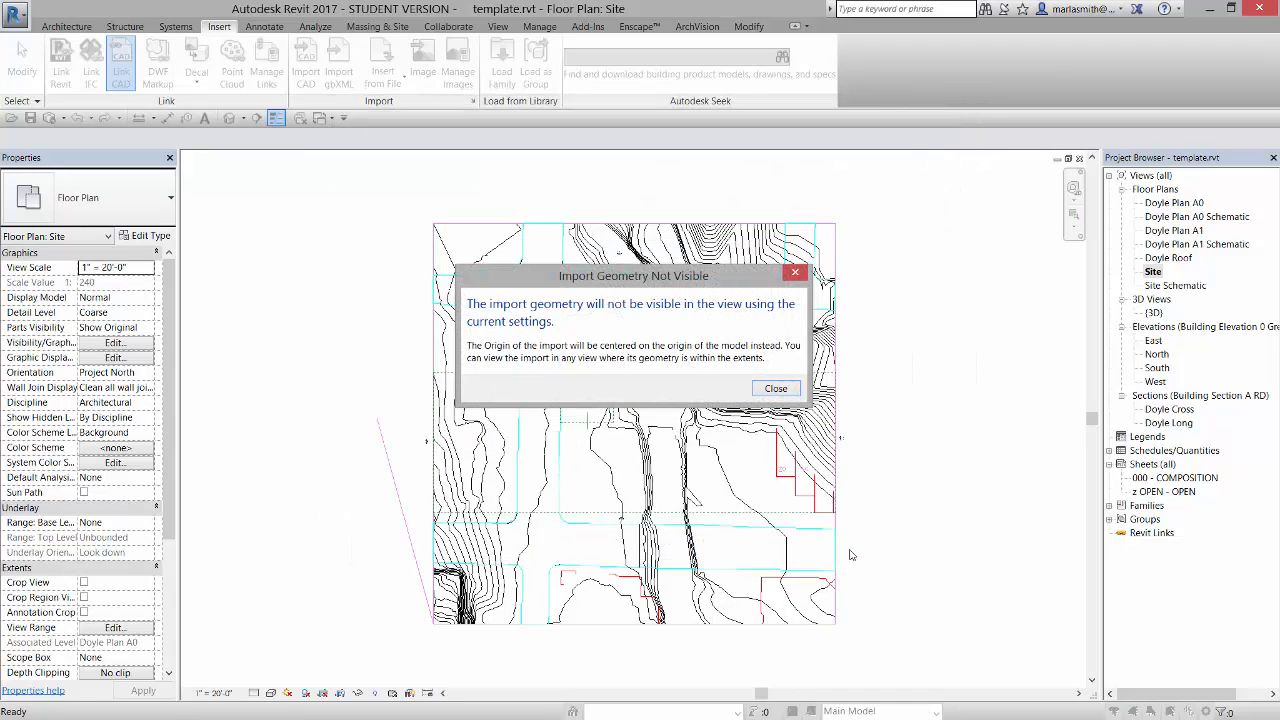
pyautogui.click(776, 389)
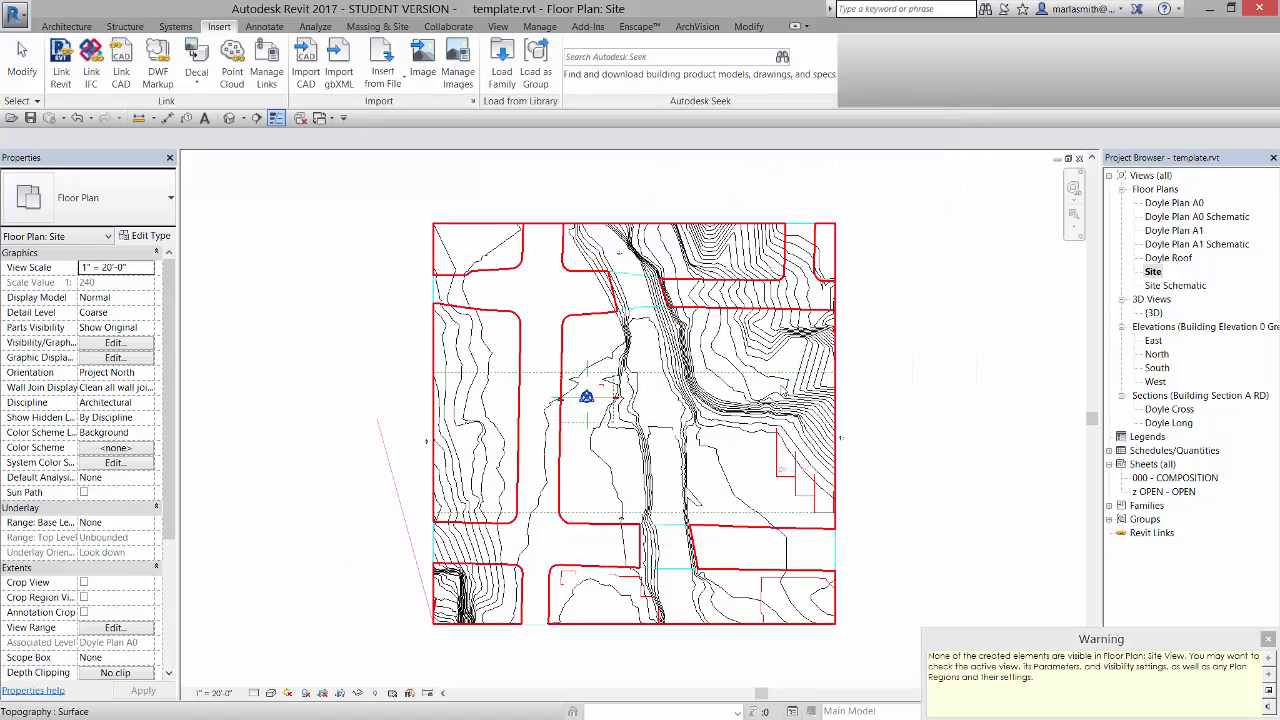
pyautogui.click(1268, 639)
# - In the South elevation, move the linked sw.dwg vertically down onto the Doyle Plan A0 level
pyautogui.doubleClick(1157, 368)
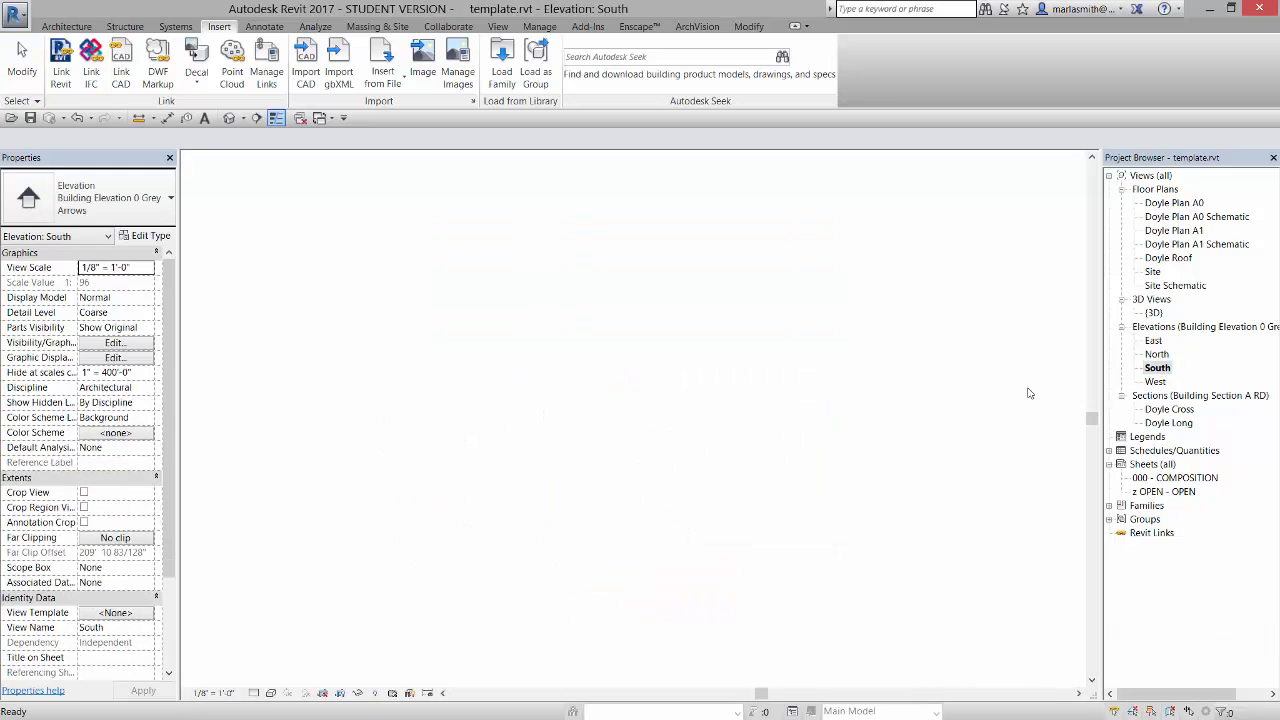
pyautogui.scroll(-5, 679, 512)
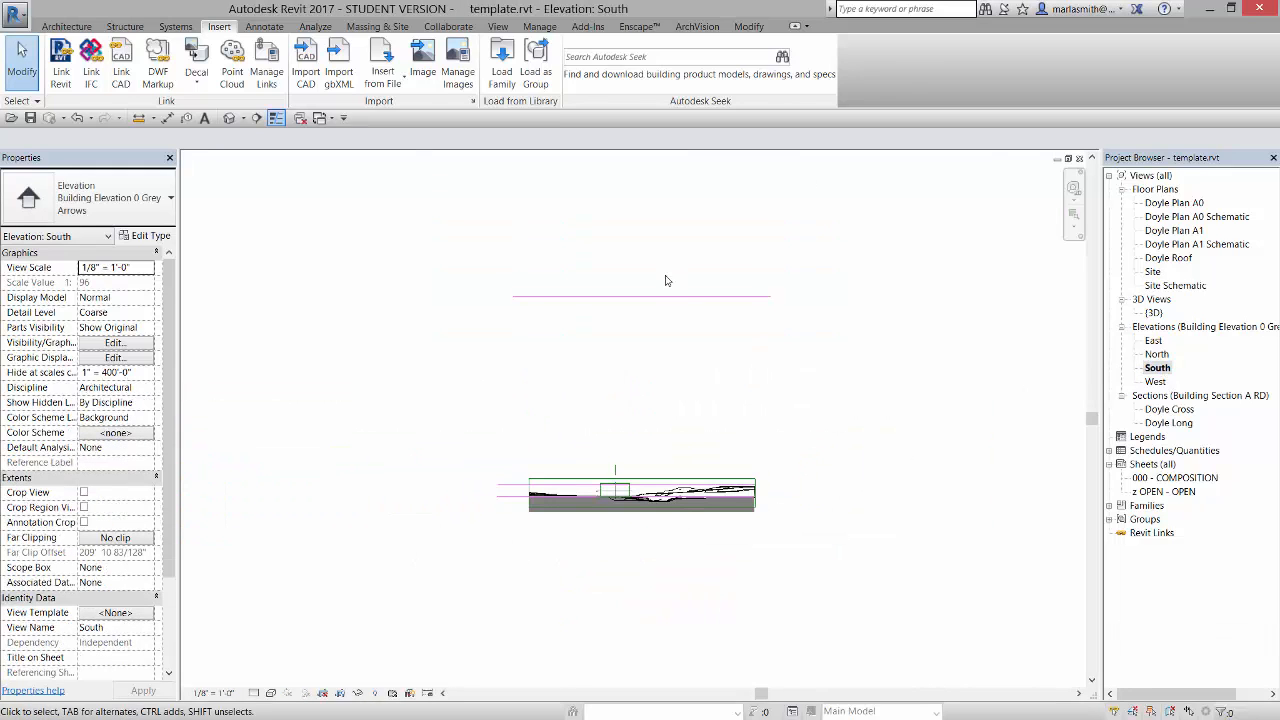
pyautogui.click(745, 296)
pyautogui.press('m')
pyautogui.press('v')
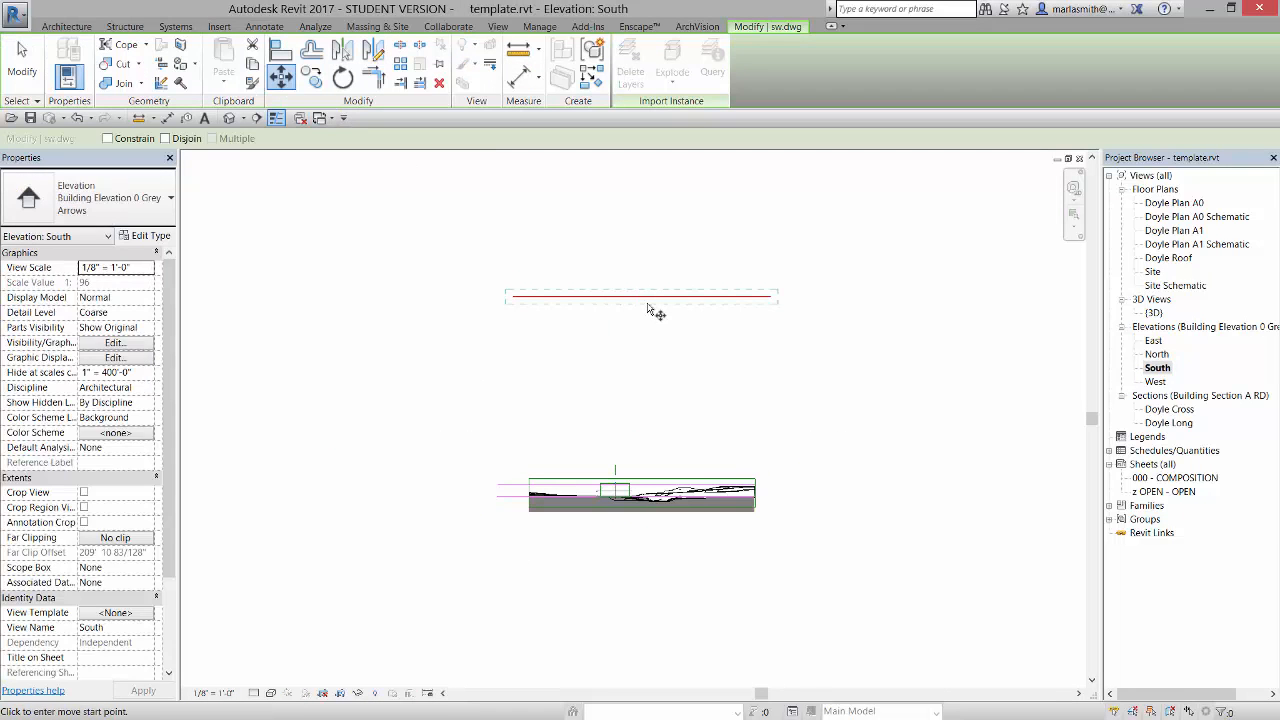
pyautogui.click(648, 305)
pyautogui.scroll(3, 650, 480)
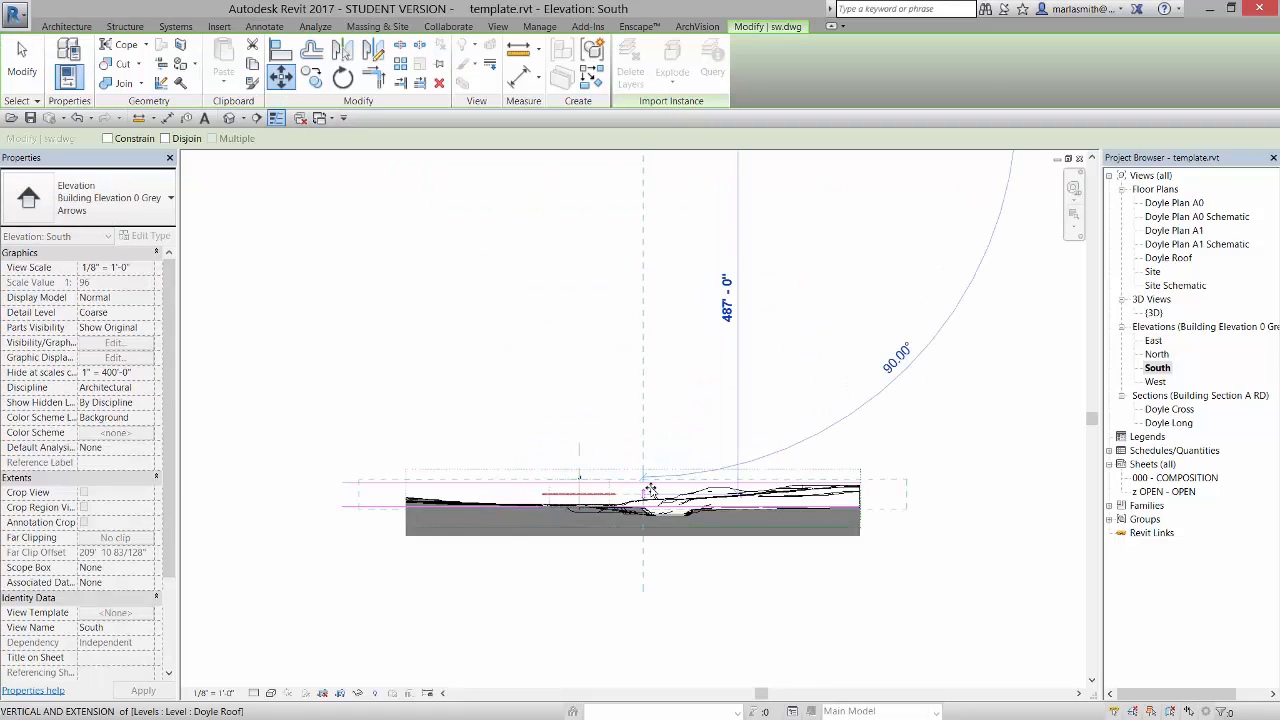
pyautogui.scroll(3, 650, 490)
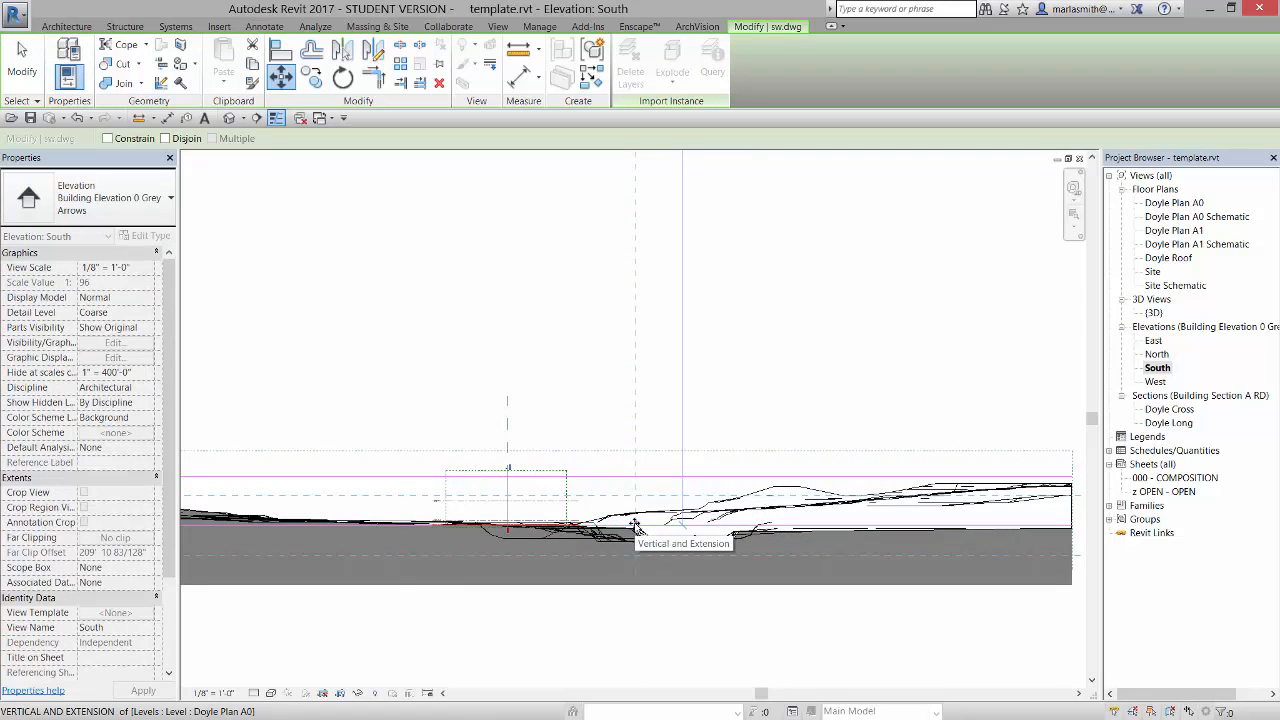
pyautogui.click(635, 527)
pyautogui.press('Escape')
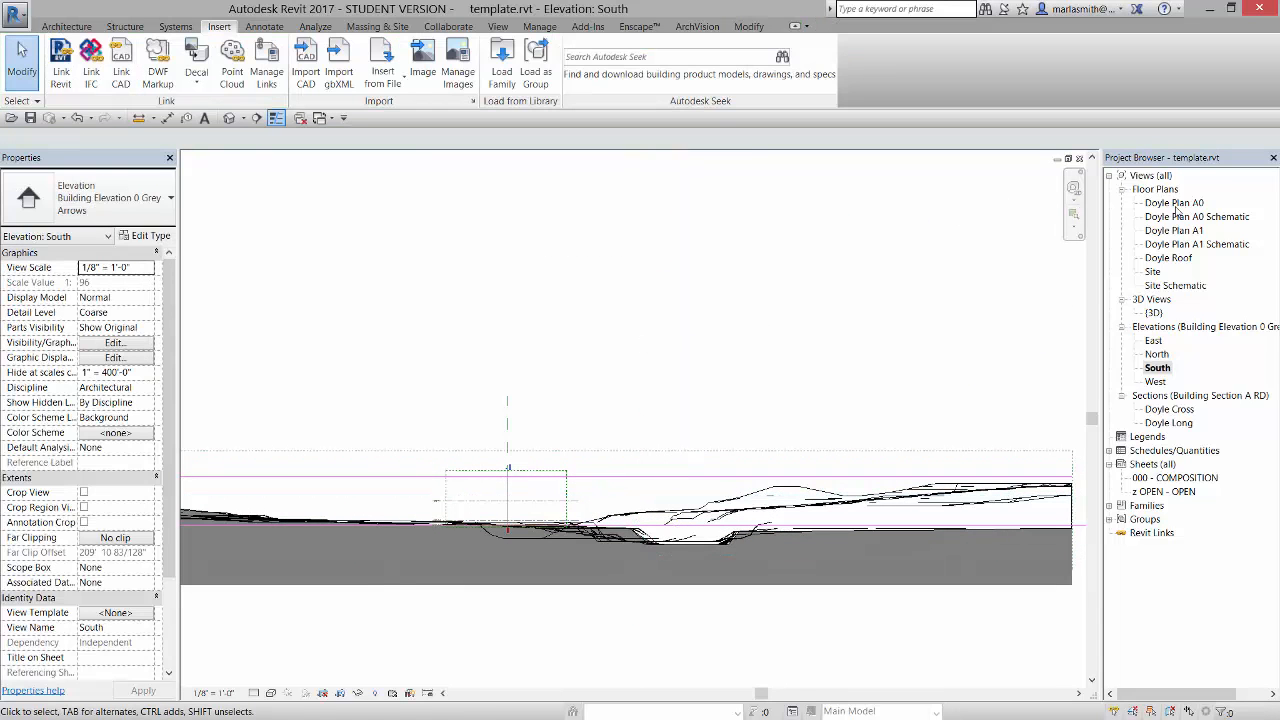
# - In the Site plan, move sw.dwg so the upper end of its slanted reference line meets the matching endpoint of the existing drawings
pyautogui.doubleClick(1156, 273)
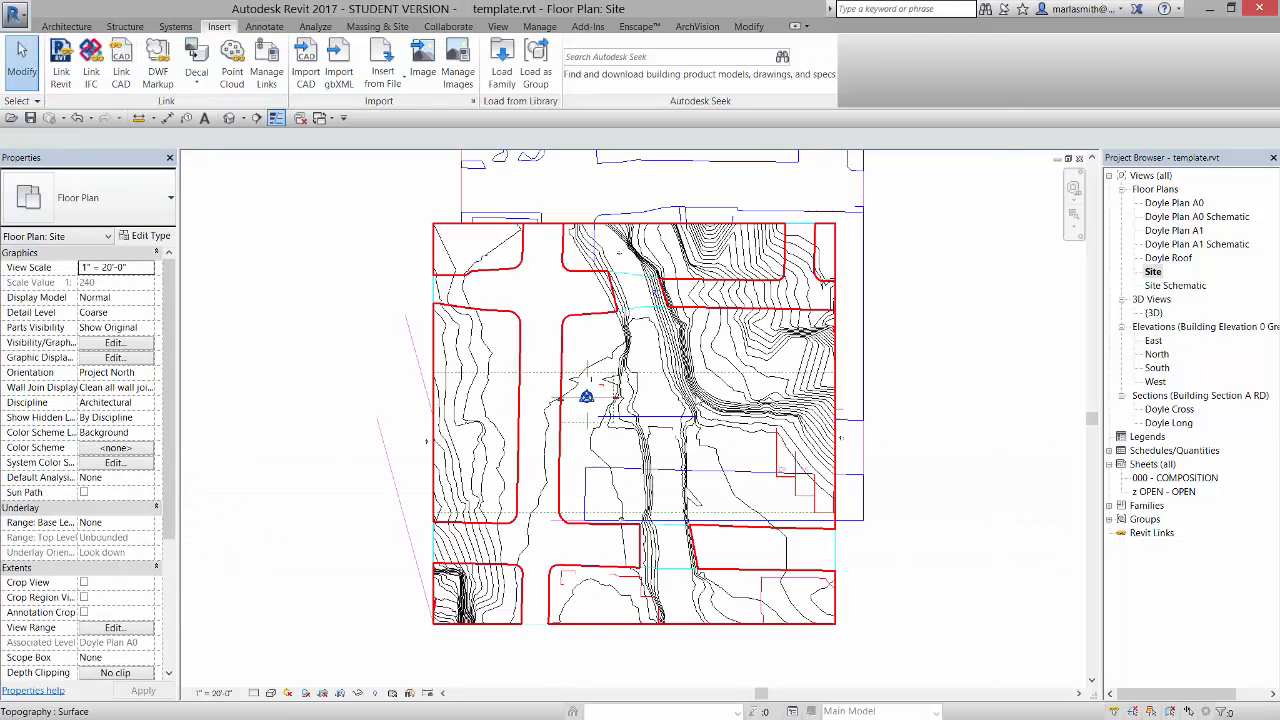
pyautogui.scroll(-4, 778, 306)
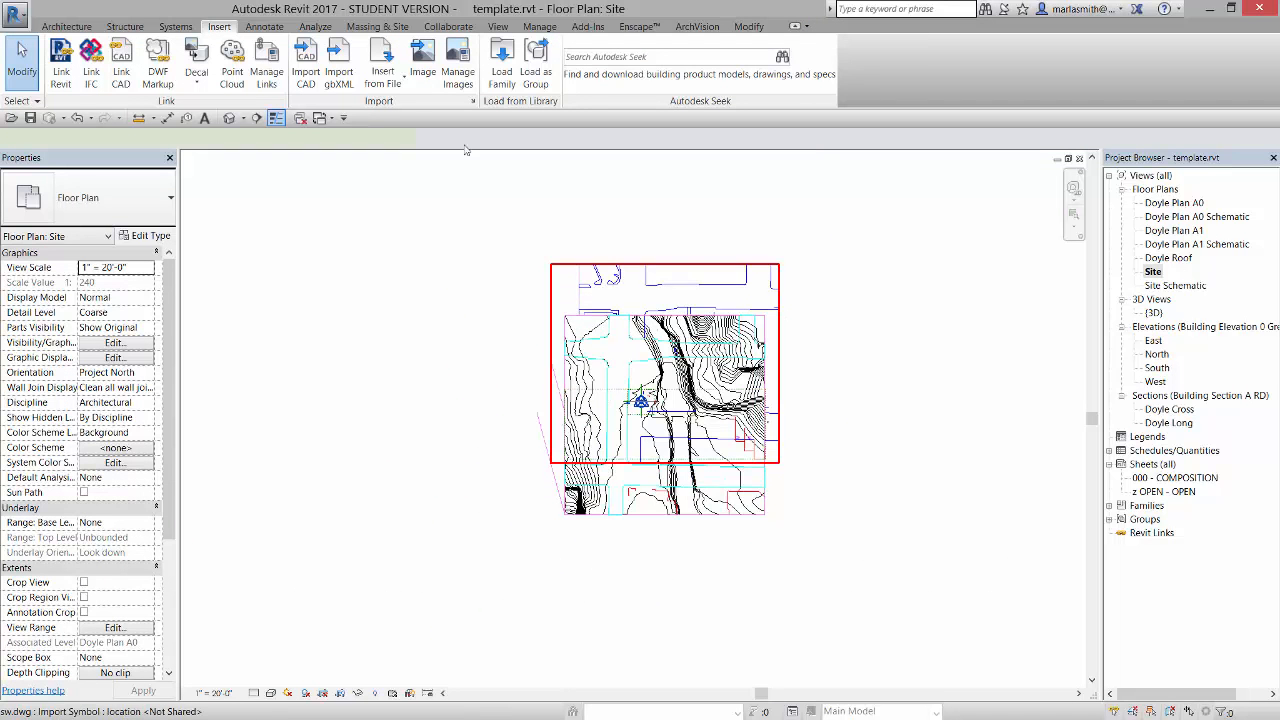
pyautogui.click(778, 306)
pyautogui.press('m')
pyautogui.press('v')
pyautogui.click(551, 361)
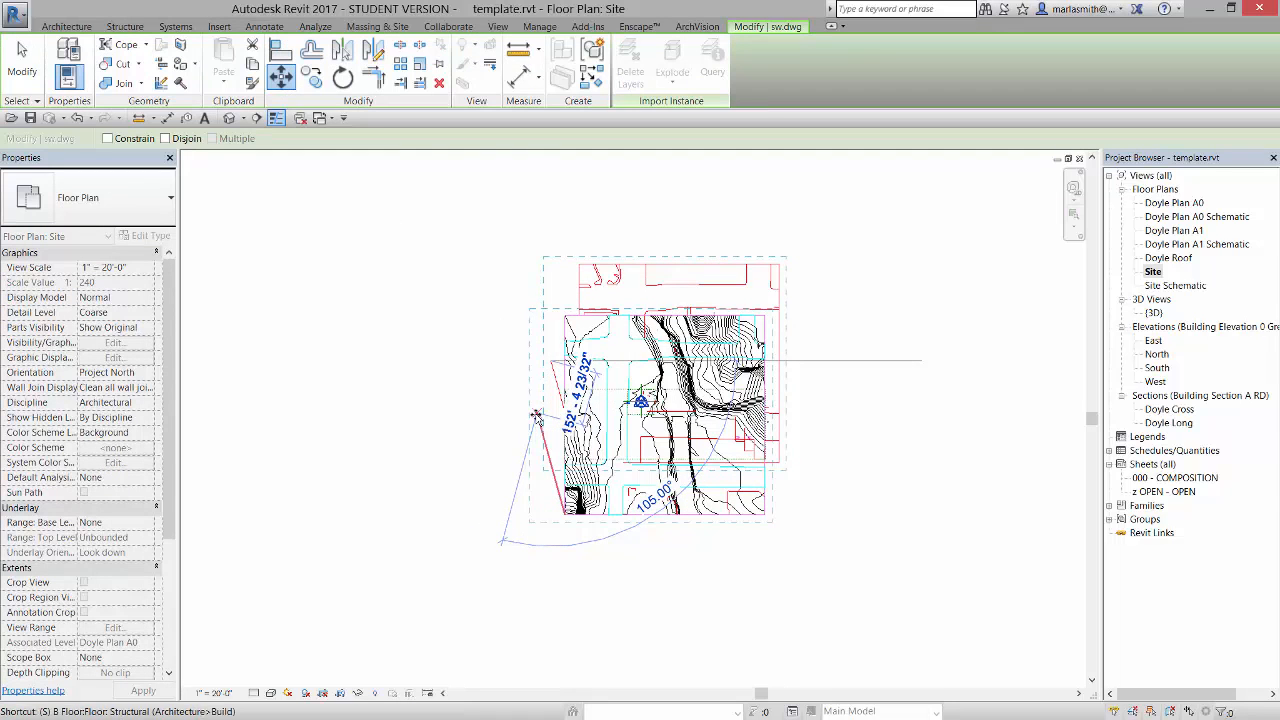
pyautogui.press('Escape')
pyautogui.press('Escape')
pyautogui.scroll(5, 690, 380)
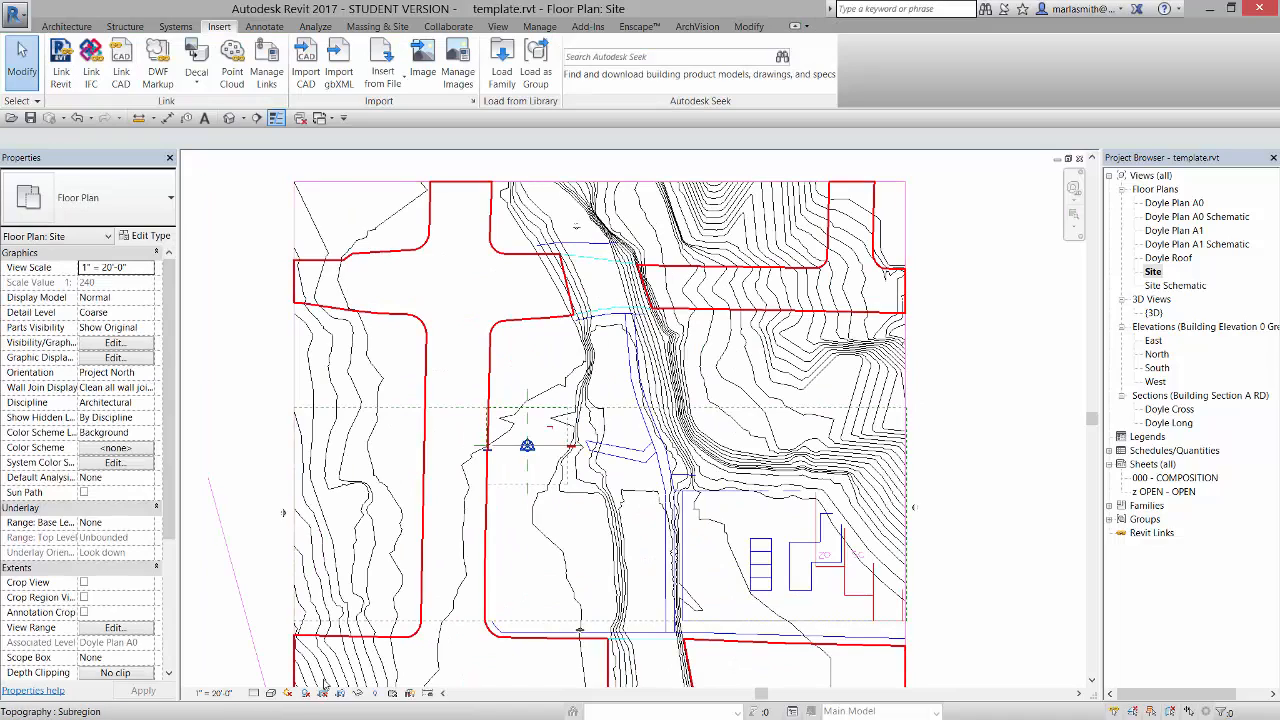
# - Set the Site plan's visual style to Wireframe
pyautogui.click(270, 693)
pyautogui.click(300, 596)
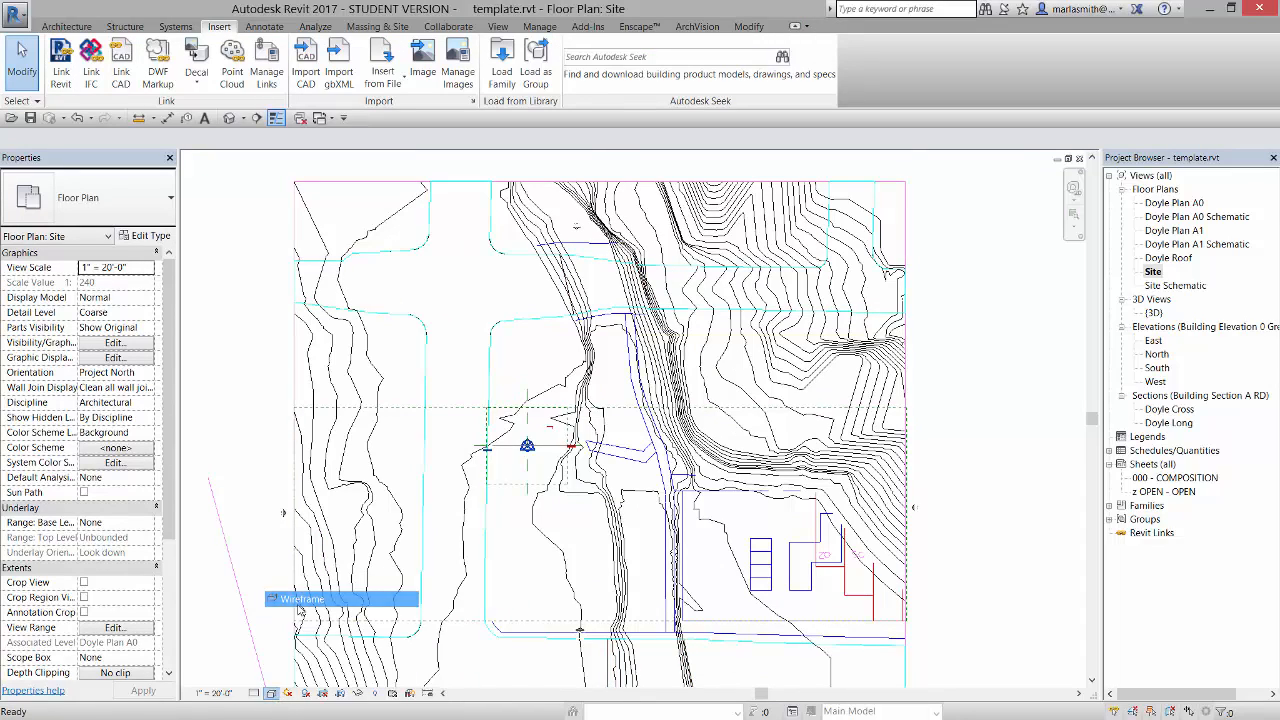
pyautogui.scroll(3, 930, 345)
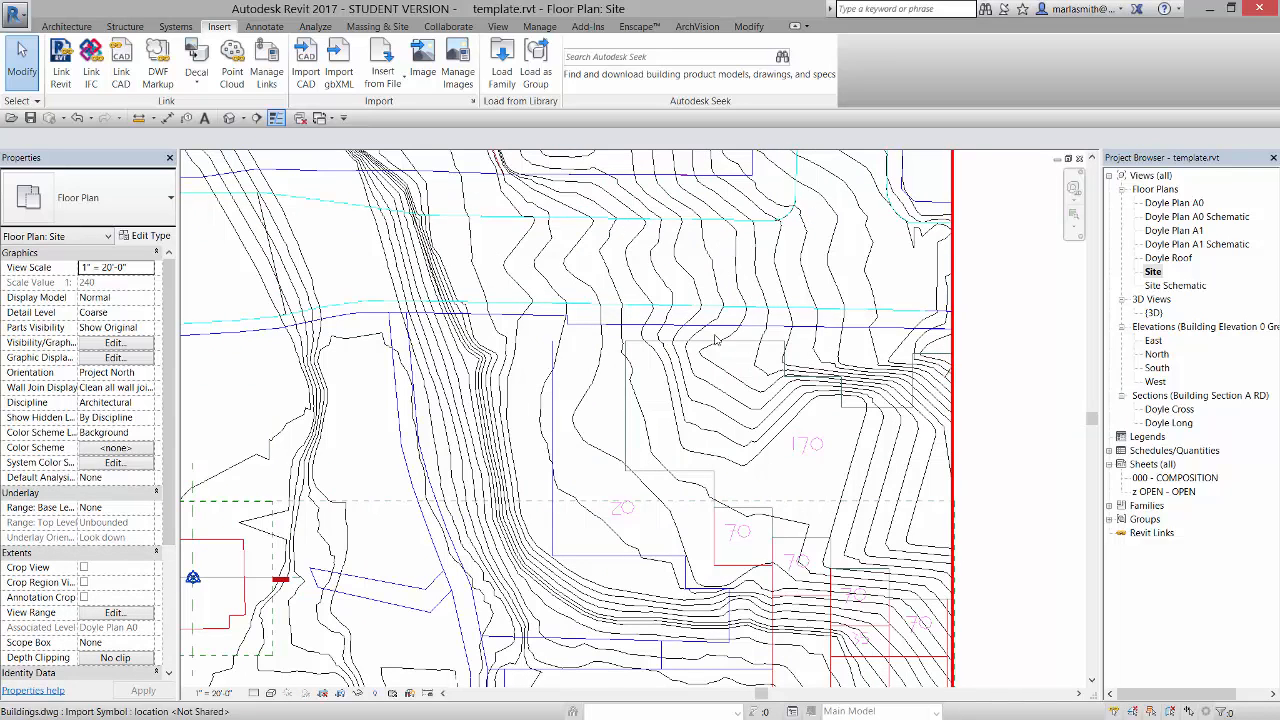
pyautogui.scroll(-5, 703, 570)
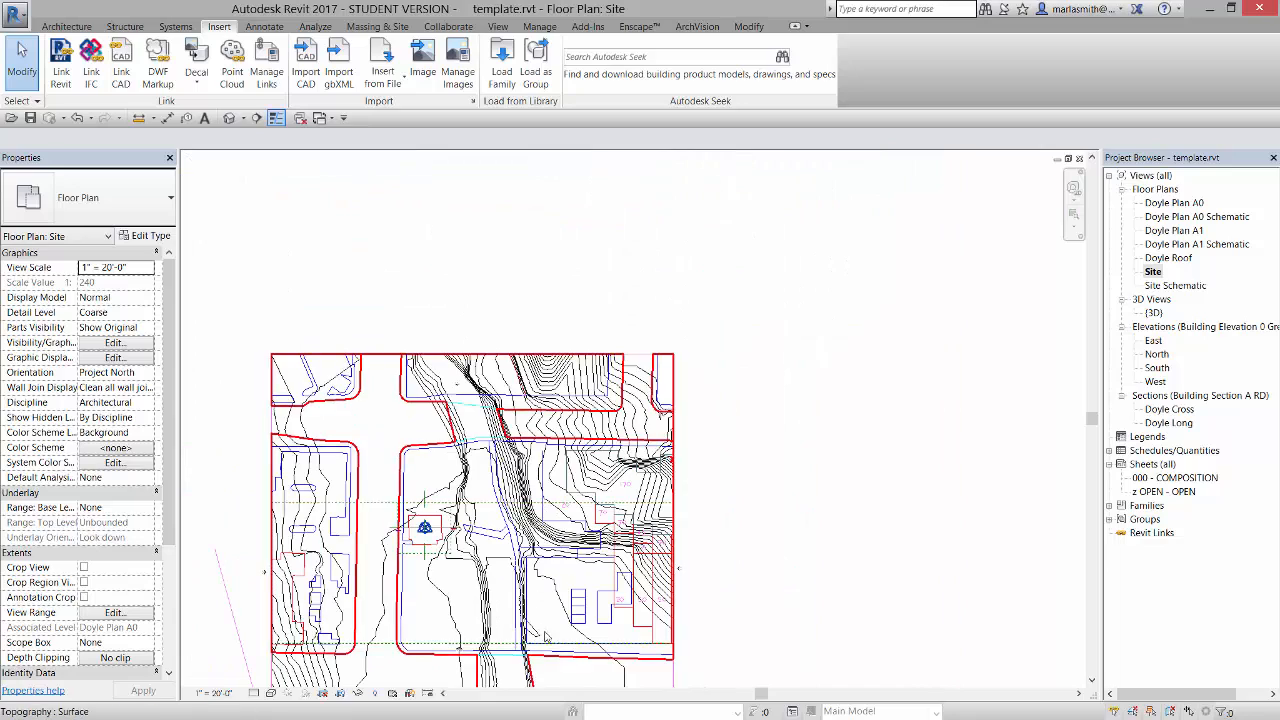
pyautogui.scroll(3, 591, 565)
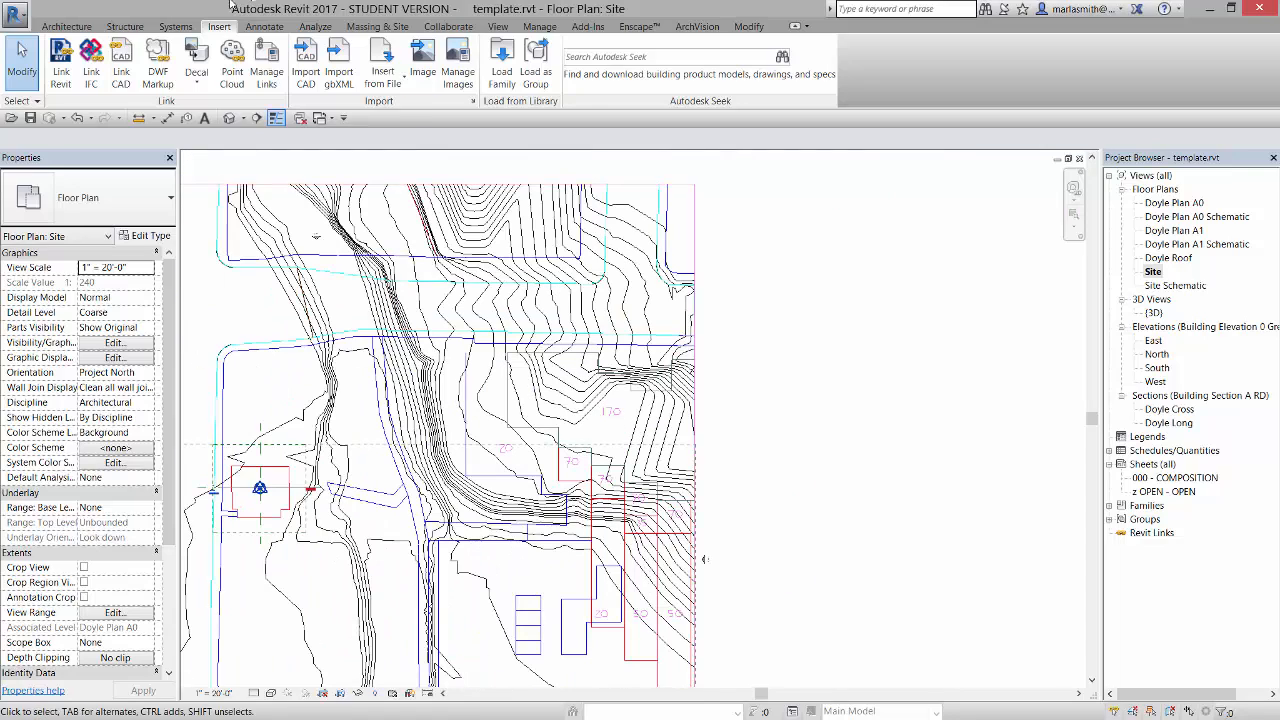
pyautogui.scroll(-2, 619, 381)
pyautogui.scroll(1, 545, 453)
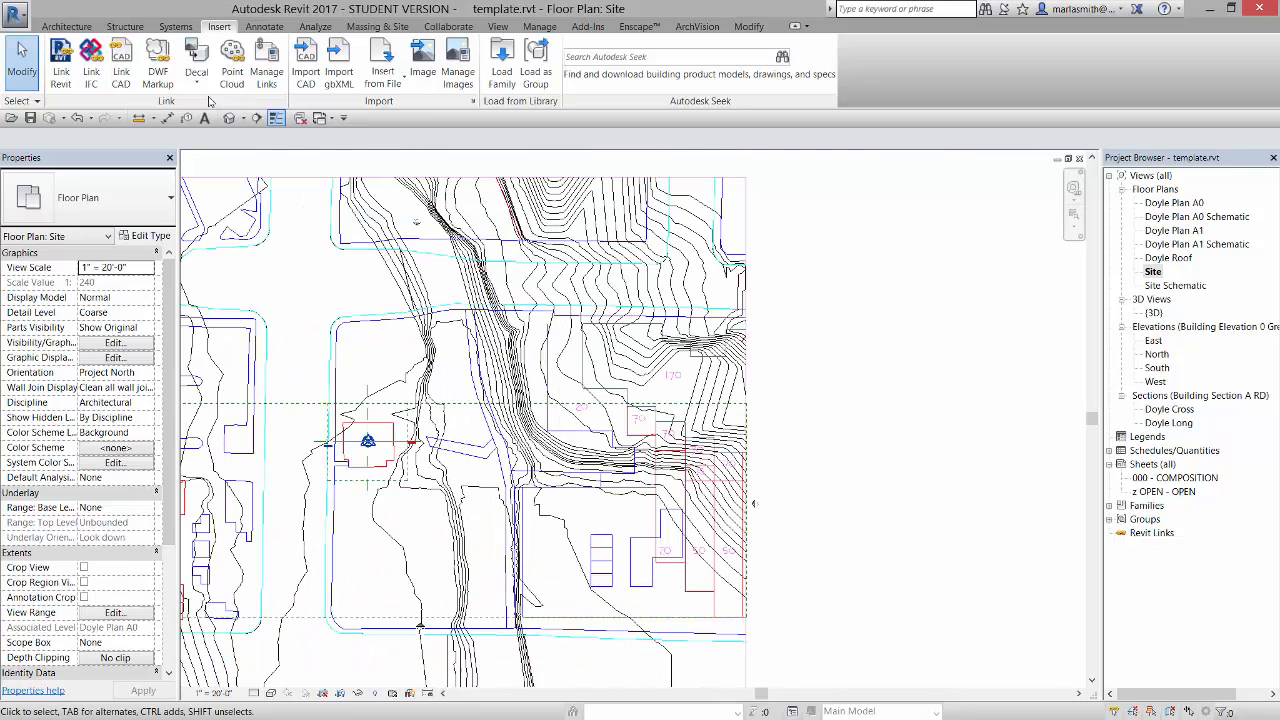
# - Try to start a building pad in the Site plan
pyautogui.click(66, 26)
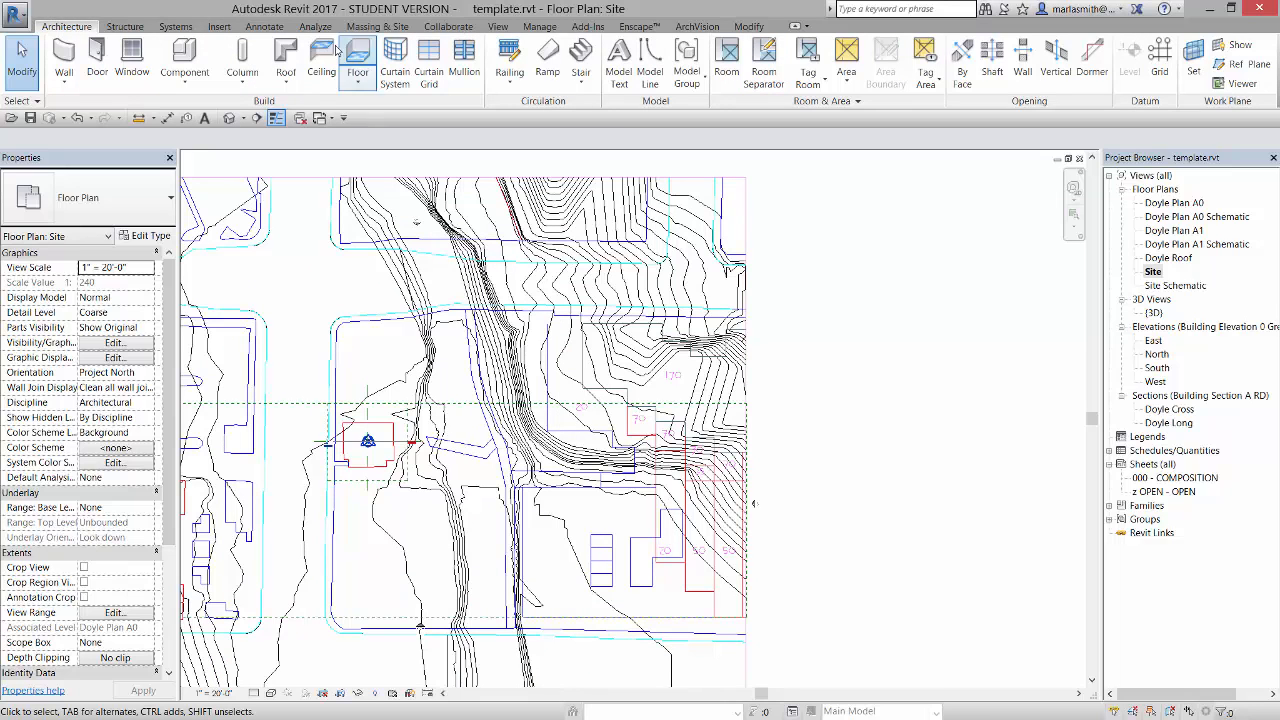
pyautogui.click(377, 26)
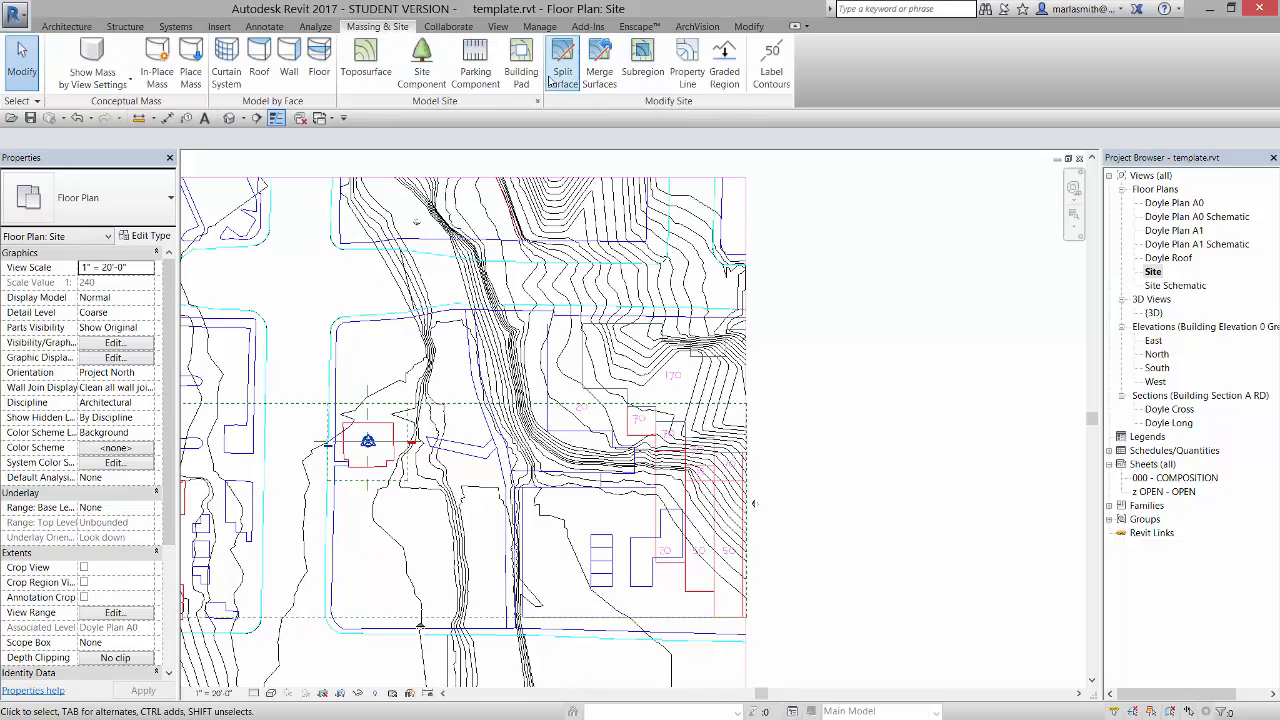
pyautogui.click(521, 62)
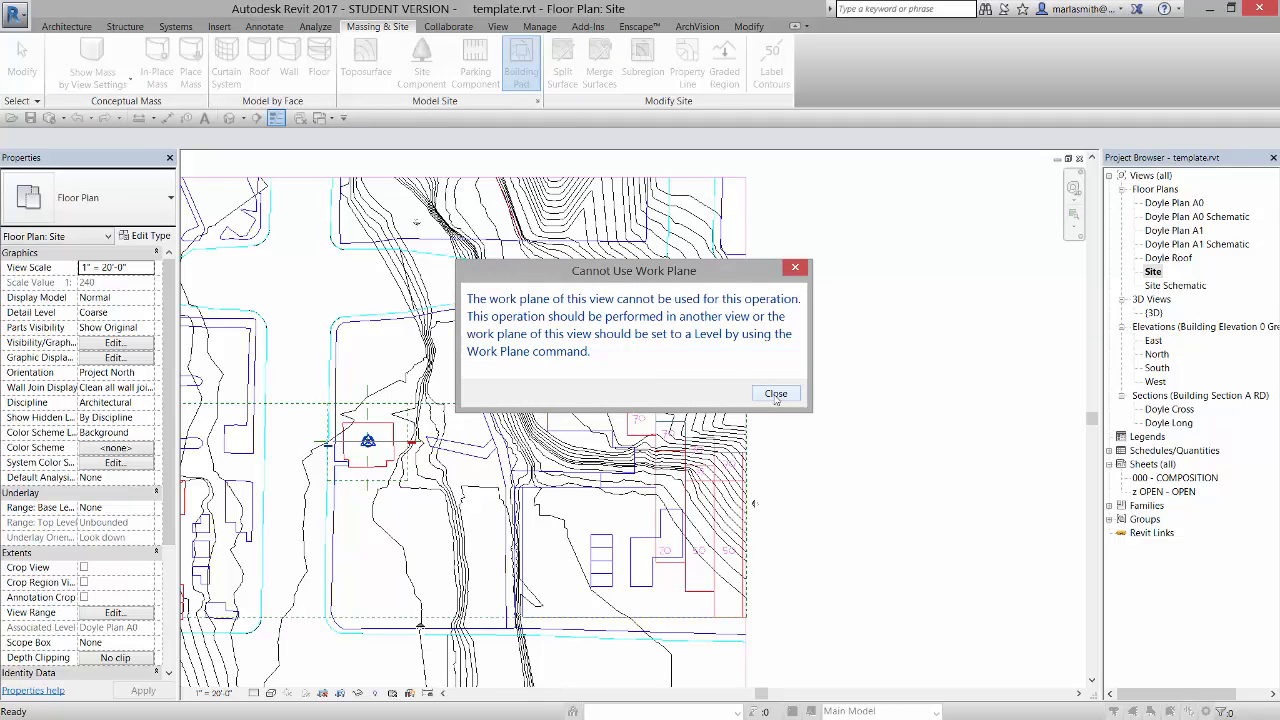
pyautogui.click(776, 394)
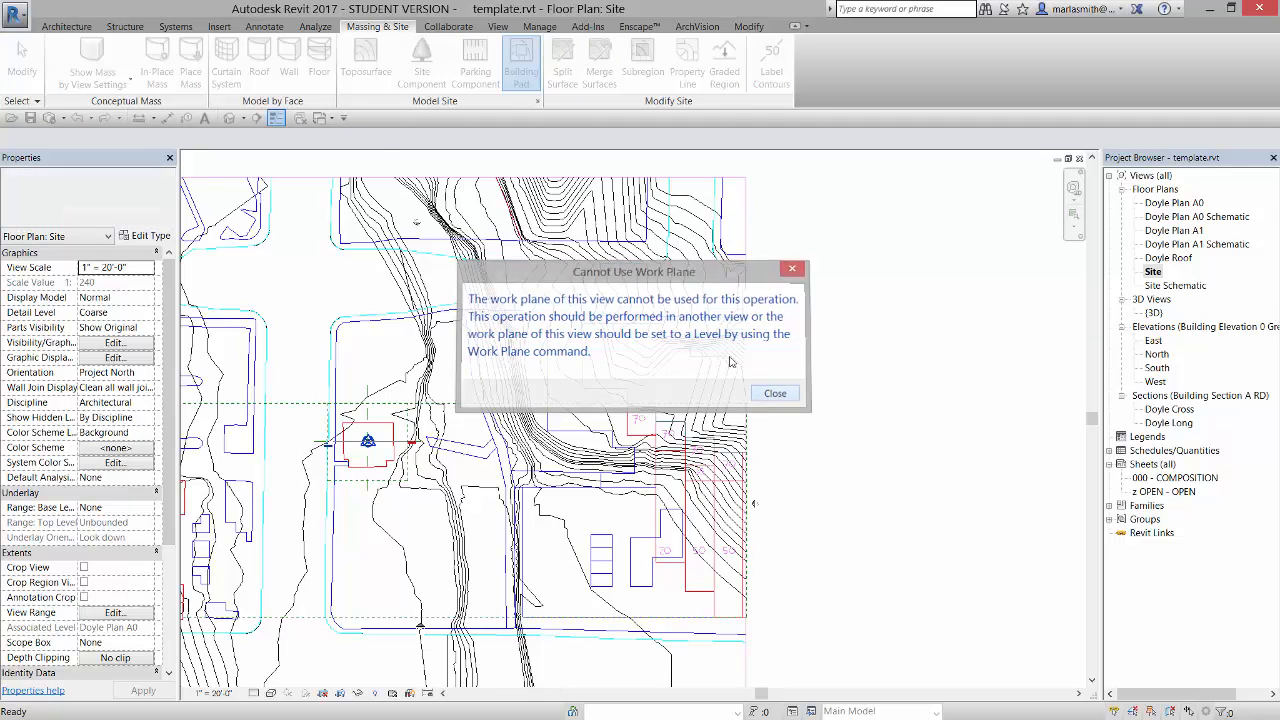
# - Set the Site plan's work plane to Level : Doyle Plan A0
pyautogui.click(66, 27)
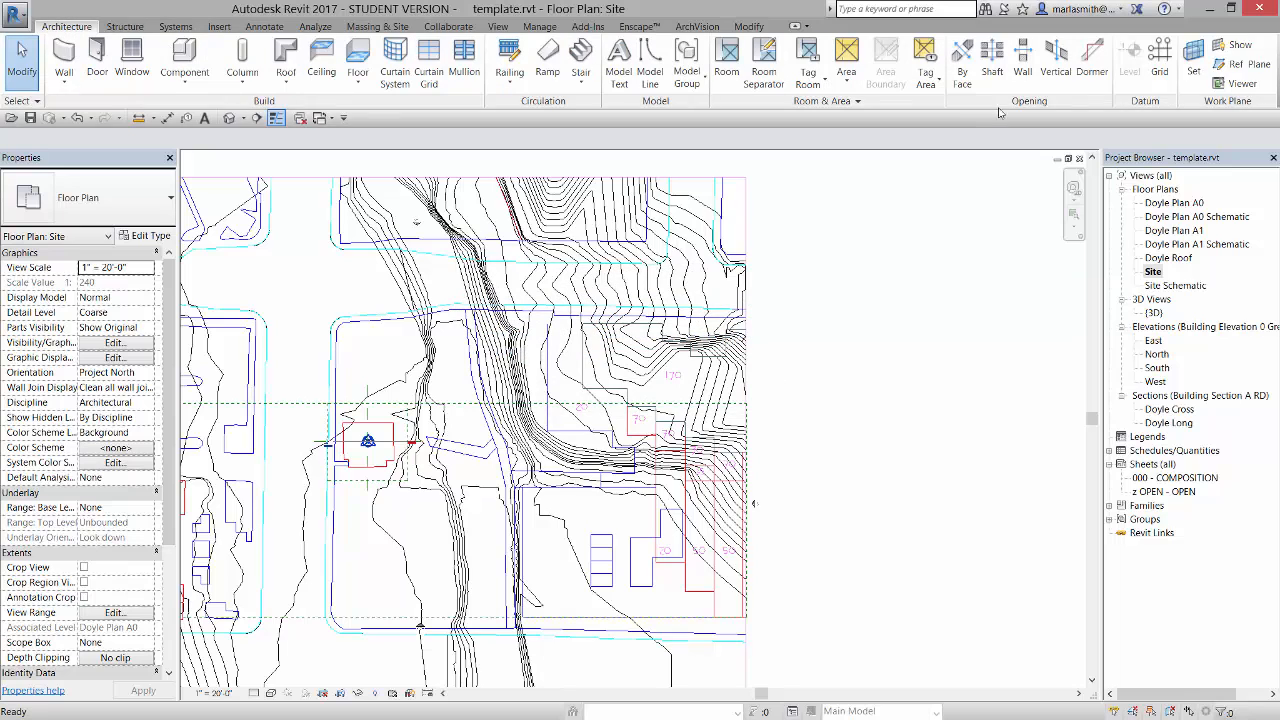
pyautogui.click(1196, 70)
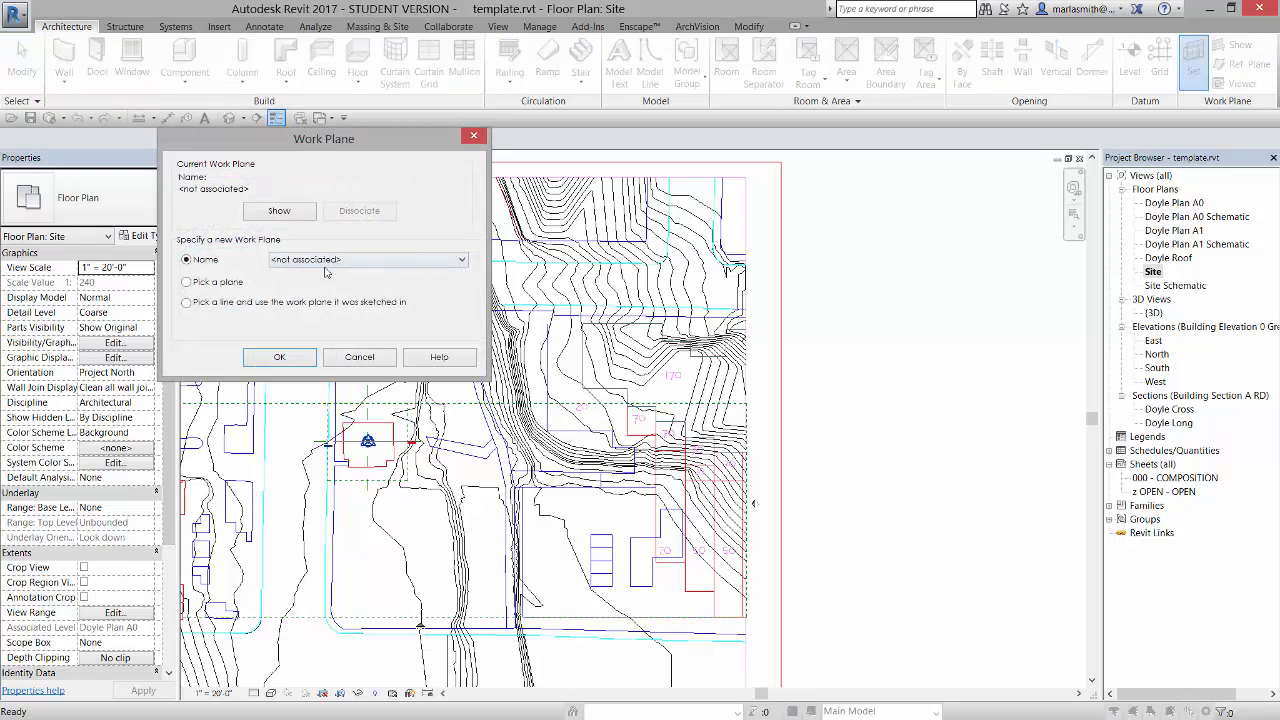
pyautogui.click(335, 262)
pyautogui.click(333, 284)
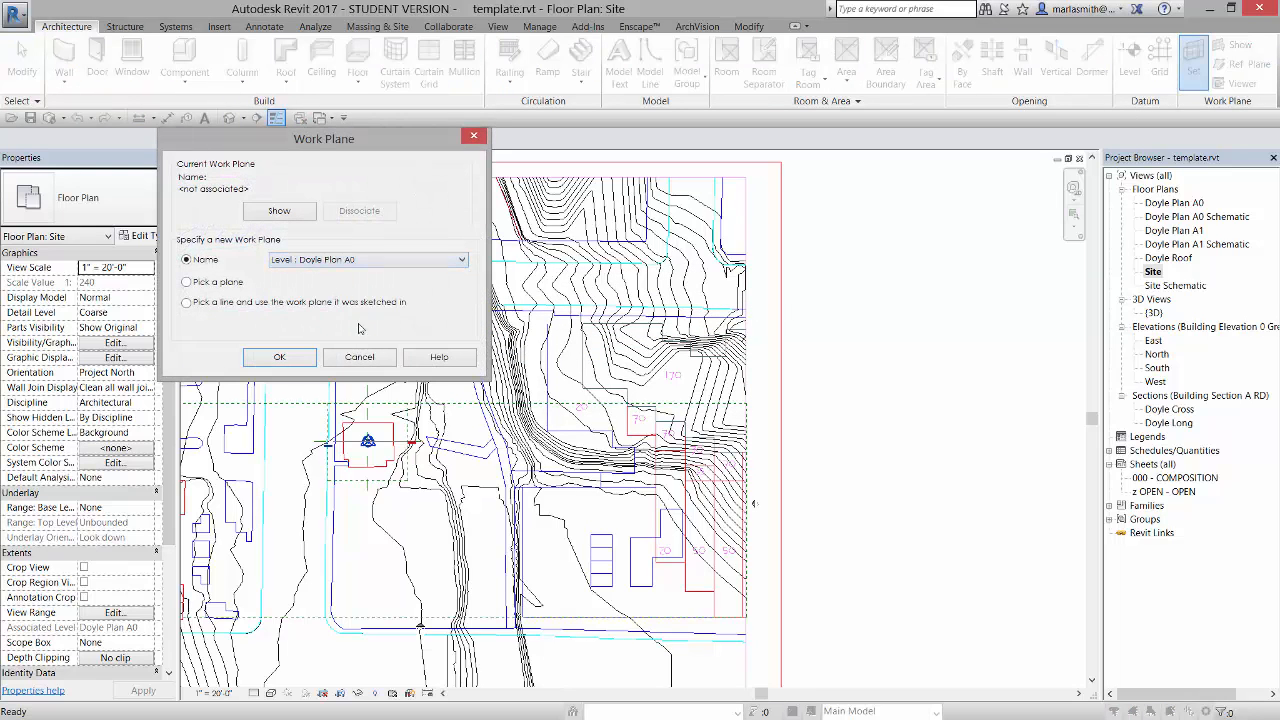
pyautogui.click(302, 358)
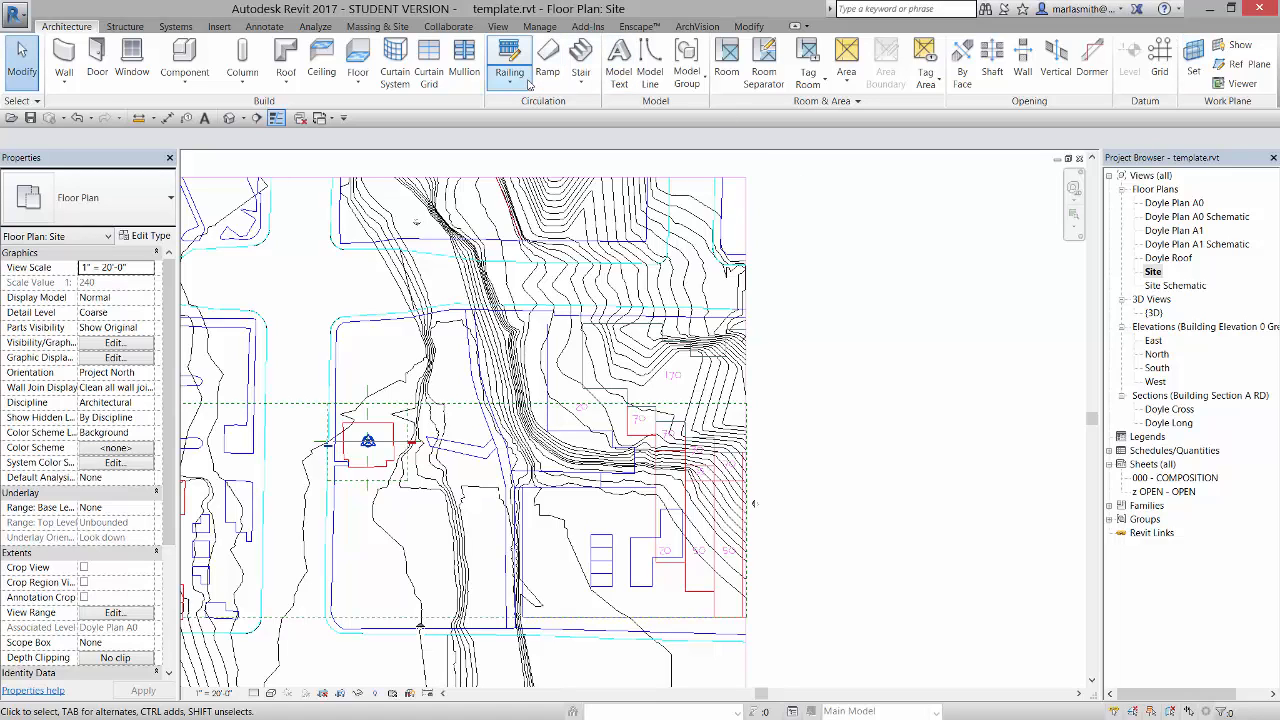
# - Start a building pad and pick the stepped northern edges of the 170 building in the linked drawing as boundary lines
pyautogui.click(380, 27)
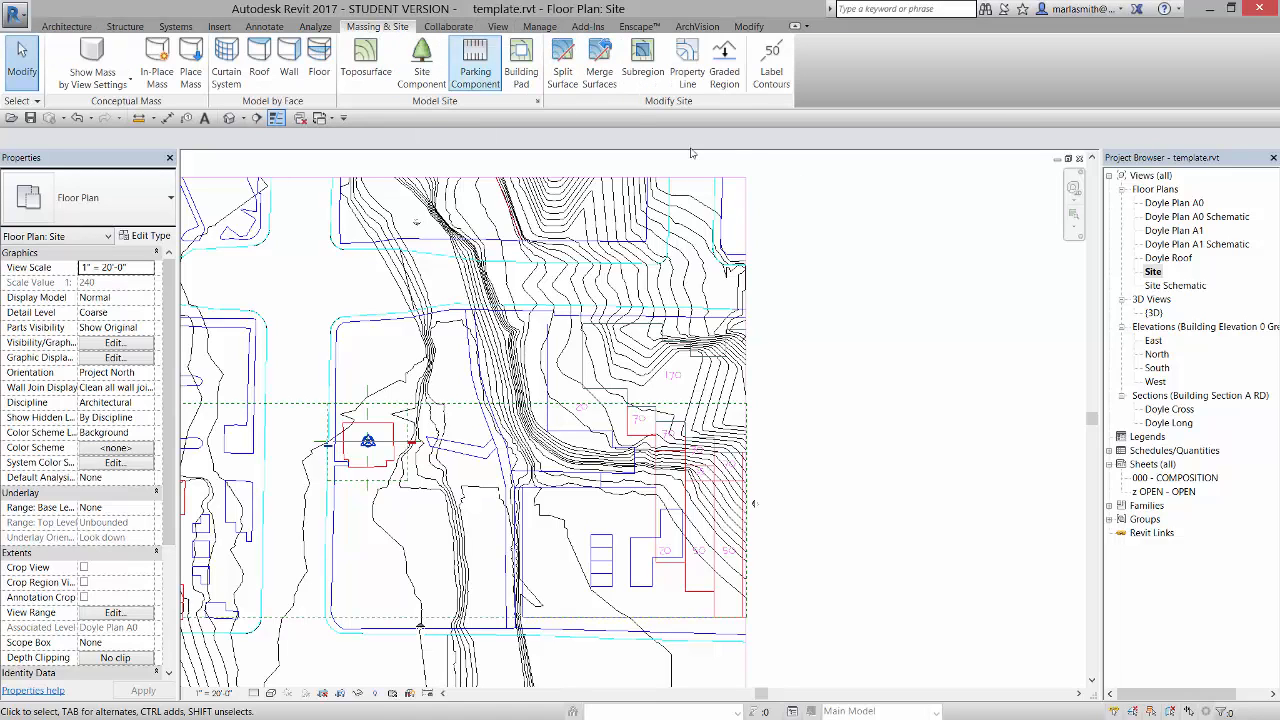
pyautogui.click(521, 62)
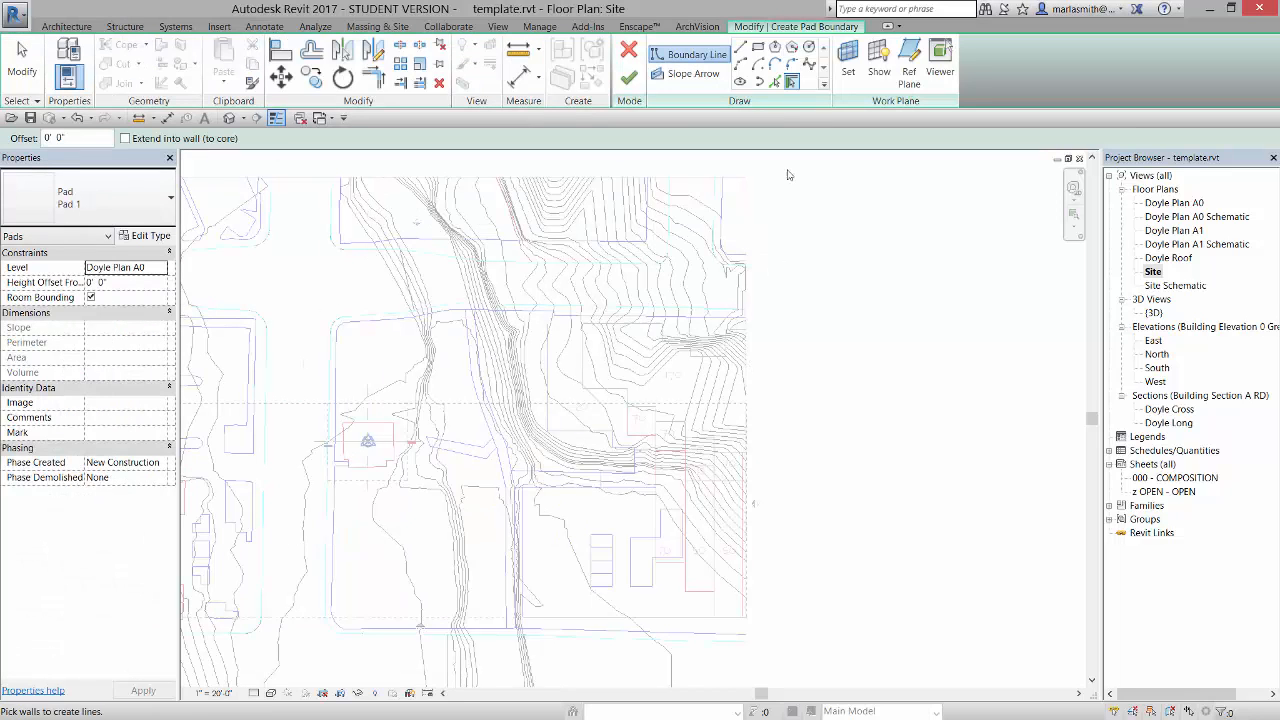
pyautogui.click(775, 81)
pyautogui.scroll(4, 690, 383)
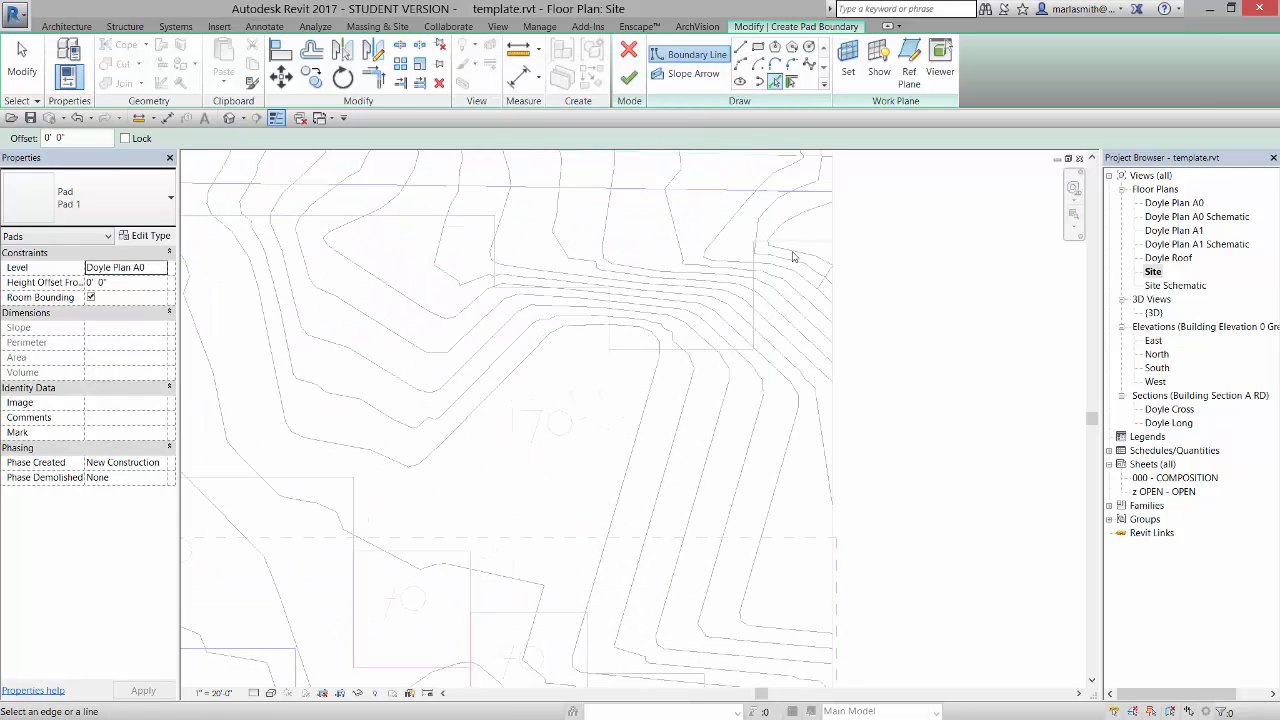
pyautogui.click(792, 242)
pyautogui.click(756, 300)
pyautogui.click(705, 350)
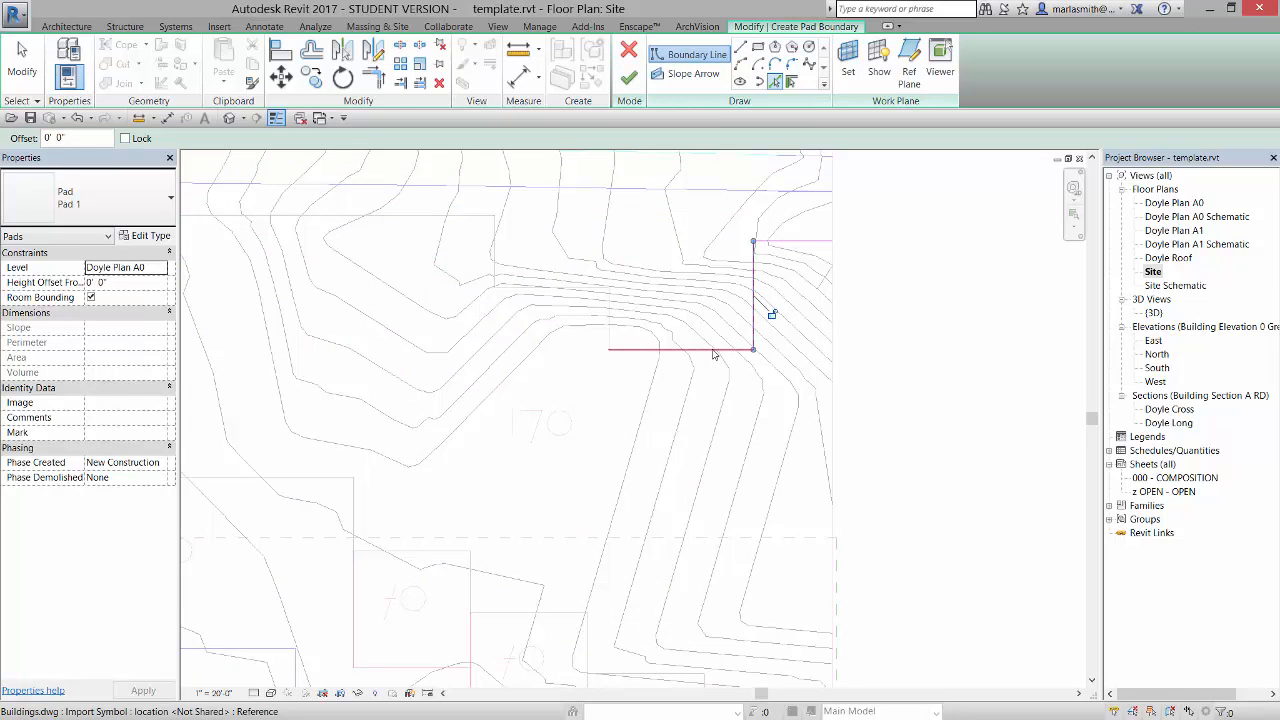
pyautogui.click(602, 320)
pyautogui.click(553, 290)
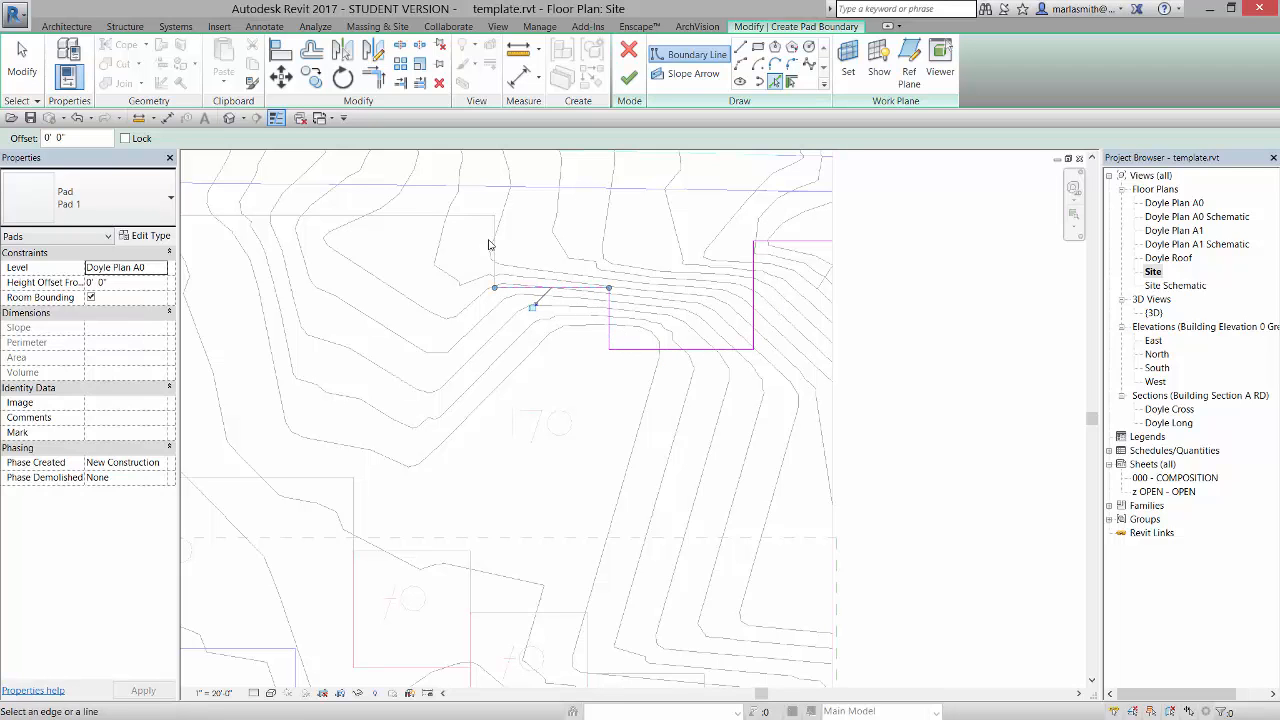
pyautogui.click(490, 240)
pyautogui.click(320, 216)
# - Stretch the pad's northernmost boundary line westward to the west edge of the adjacent building marked 20
pyautogui.scroll(-2, 842, 228)
pyautogui.scroll(-2, 842, 228)
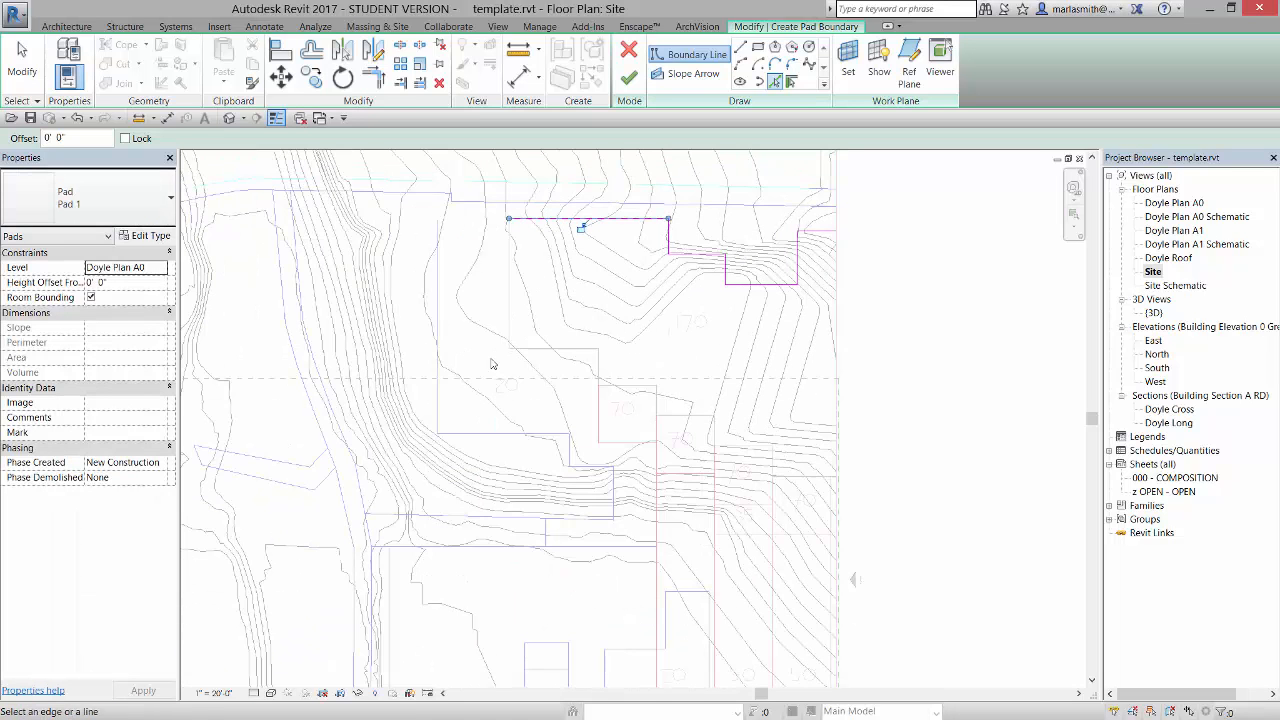
pyautogui.scroll(2, 415, 248)
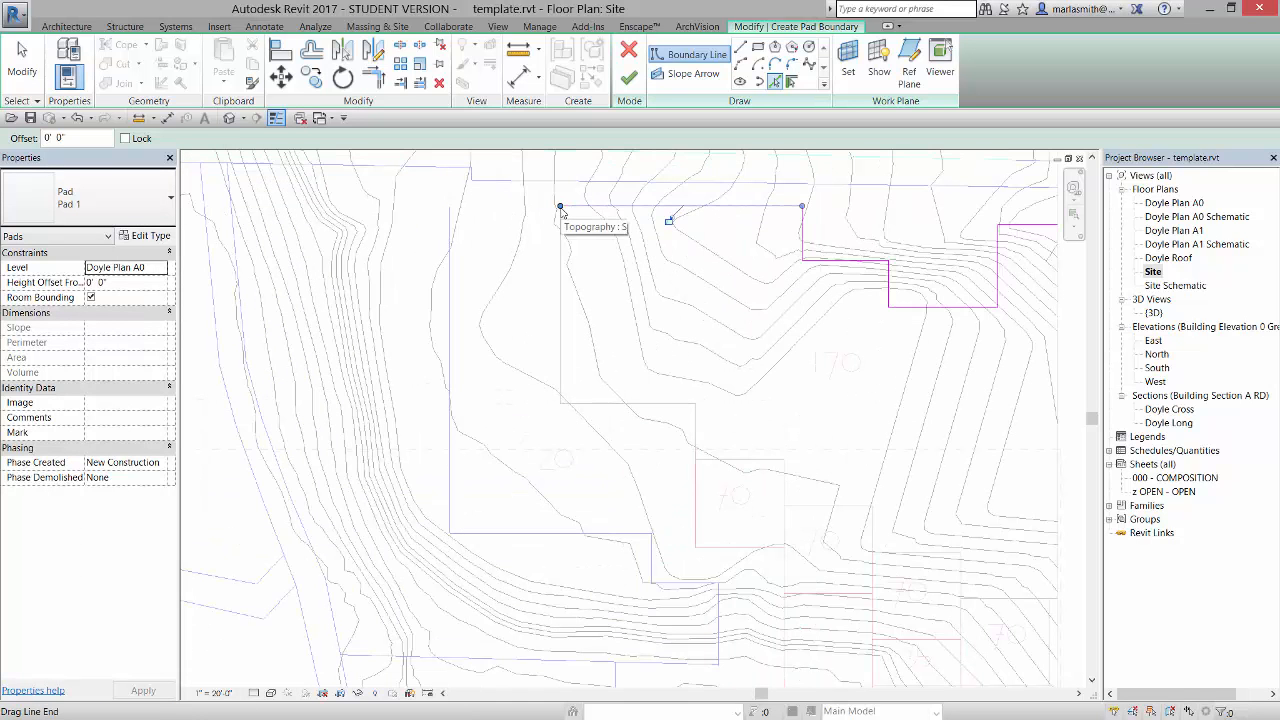
pyautogui.moveTo(561, 210); pyautogui.dragTo(451, 208)
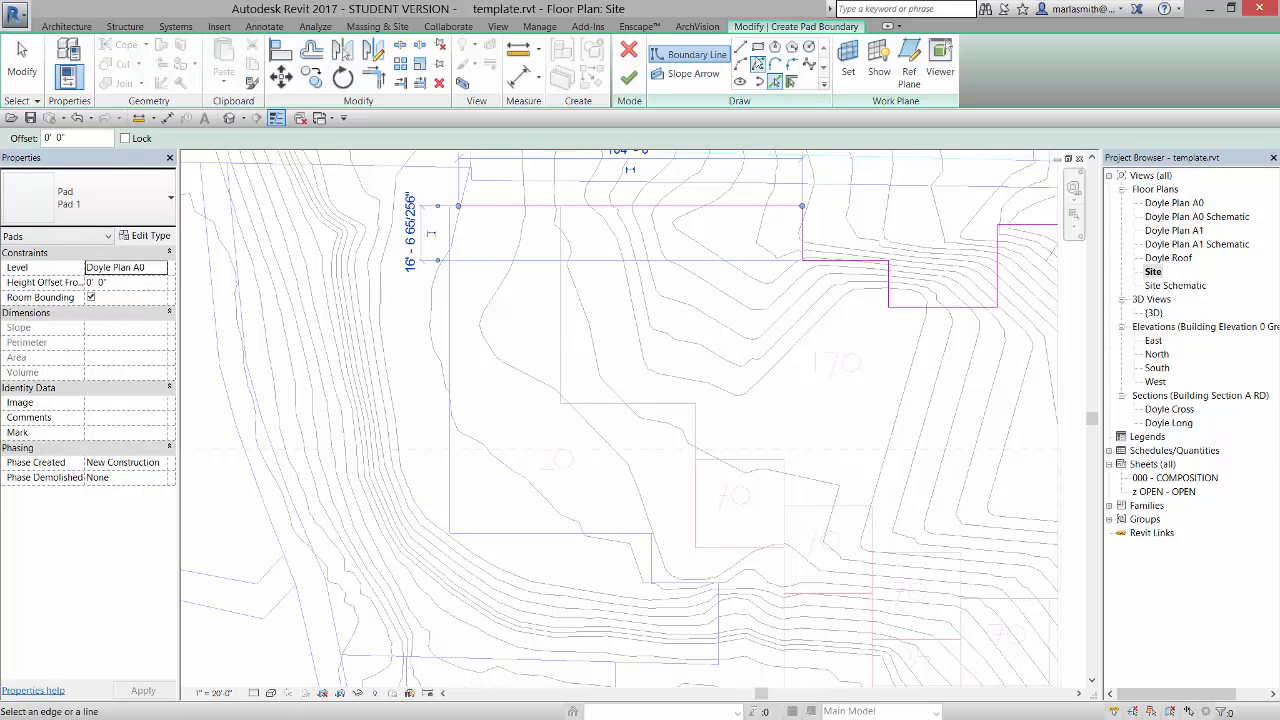
# - Pick the west edge and stepped southern edges of the building marked 20 as pad boundary lines
pyautogui.click(775, 82)
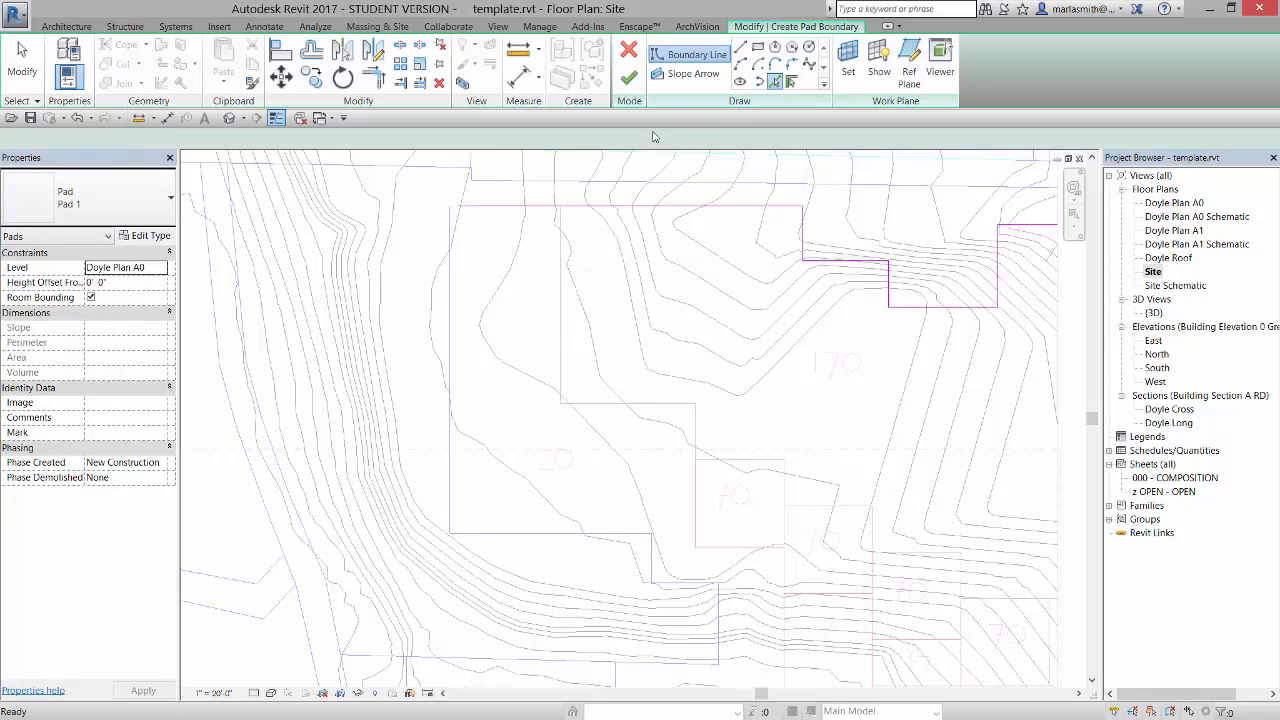
pyautogui.click(450, 260)
pyautogui.click(537, 531)
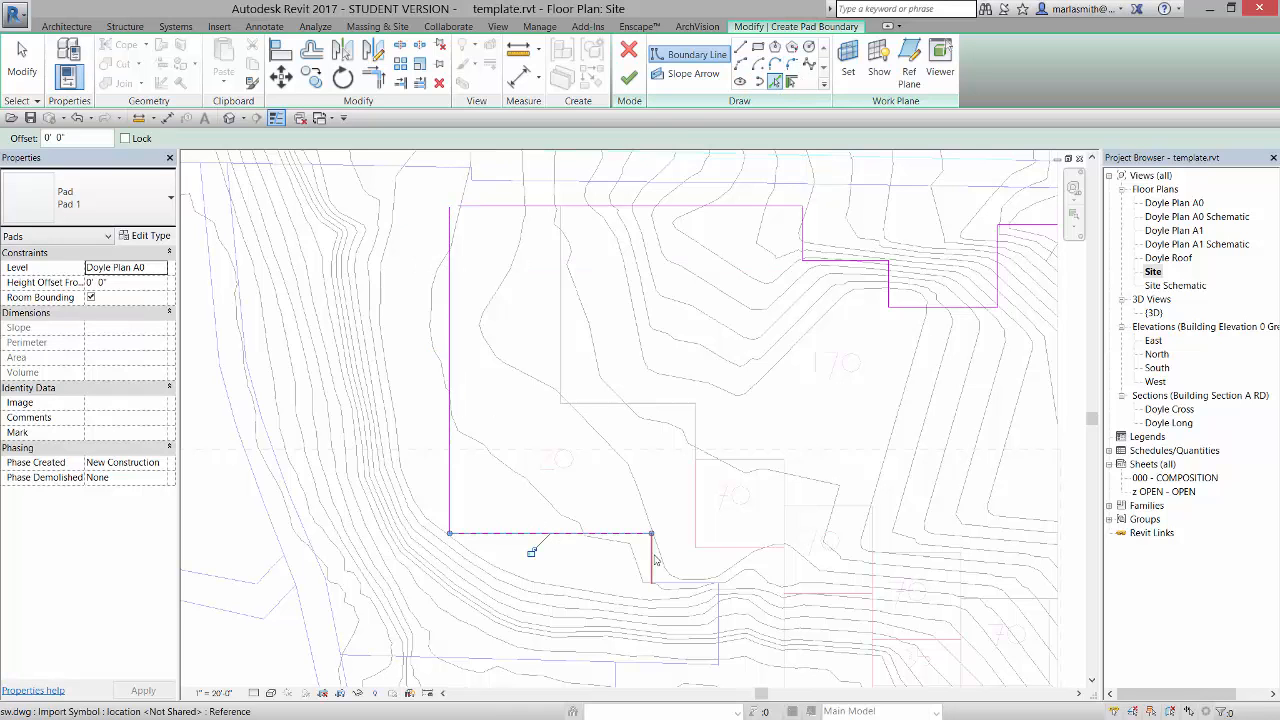
pyautogui.click(679, 589)
pyautogui.click(712, 606)
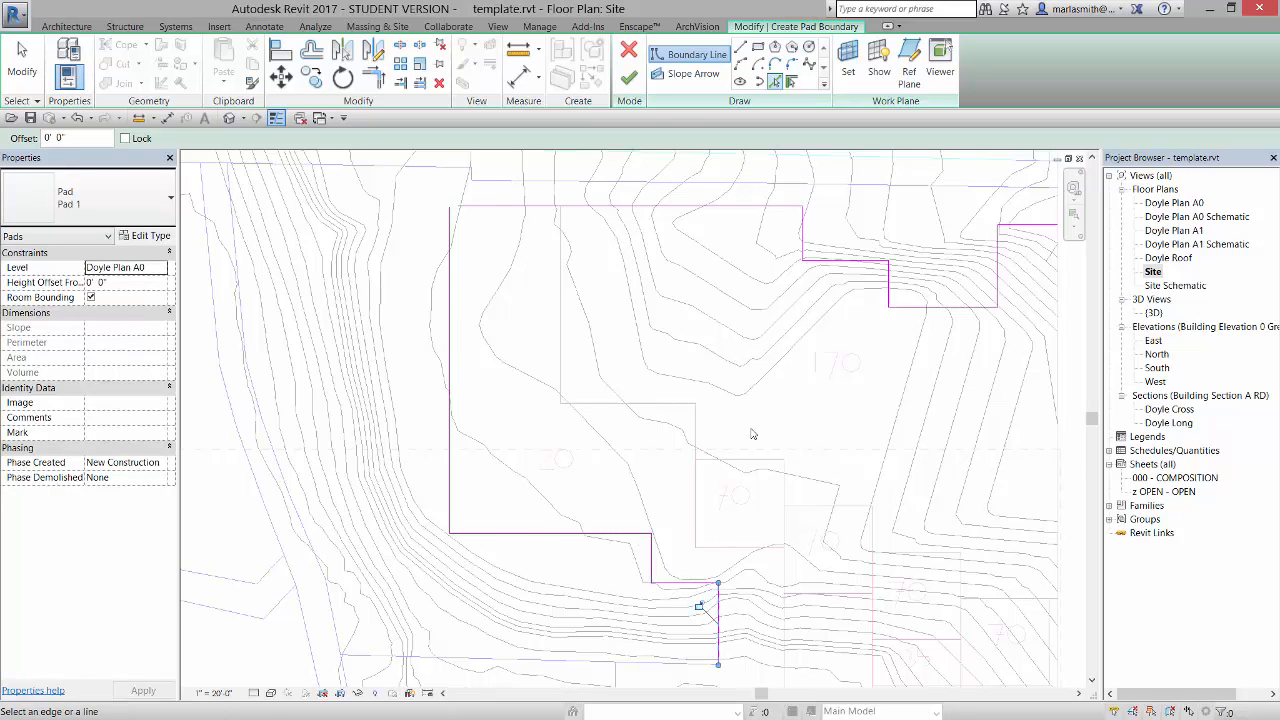
# - Draw a 104' - 0" horizontal boundary line westward from the lower end of the southernmost stepped edge
pyautogui.scroll(-3, 703, 600)
pyautogui.scroll(3, 689, 593)
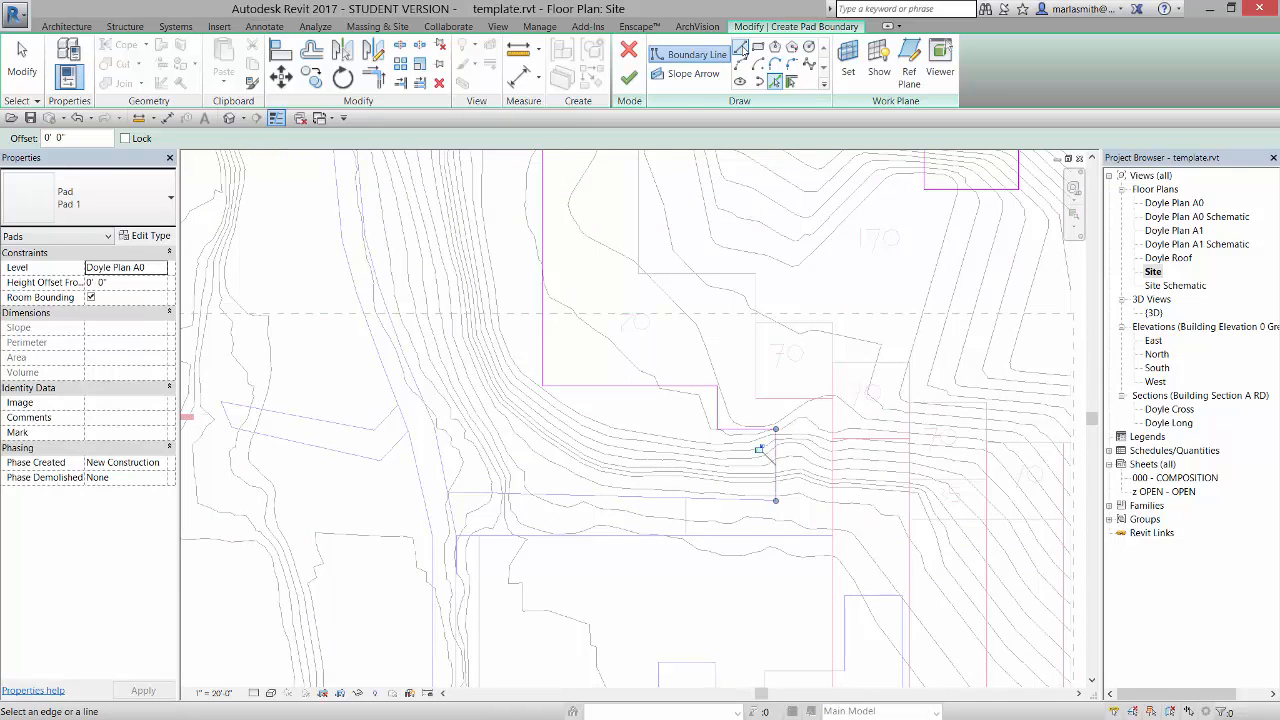
pyautogui.press('l')
pyautogui.press('i')
pyautogui.click(776, 500)
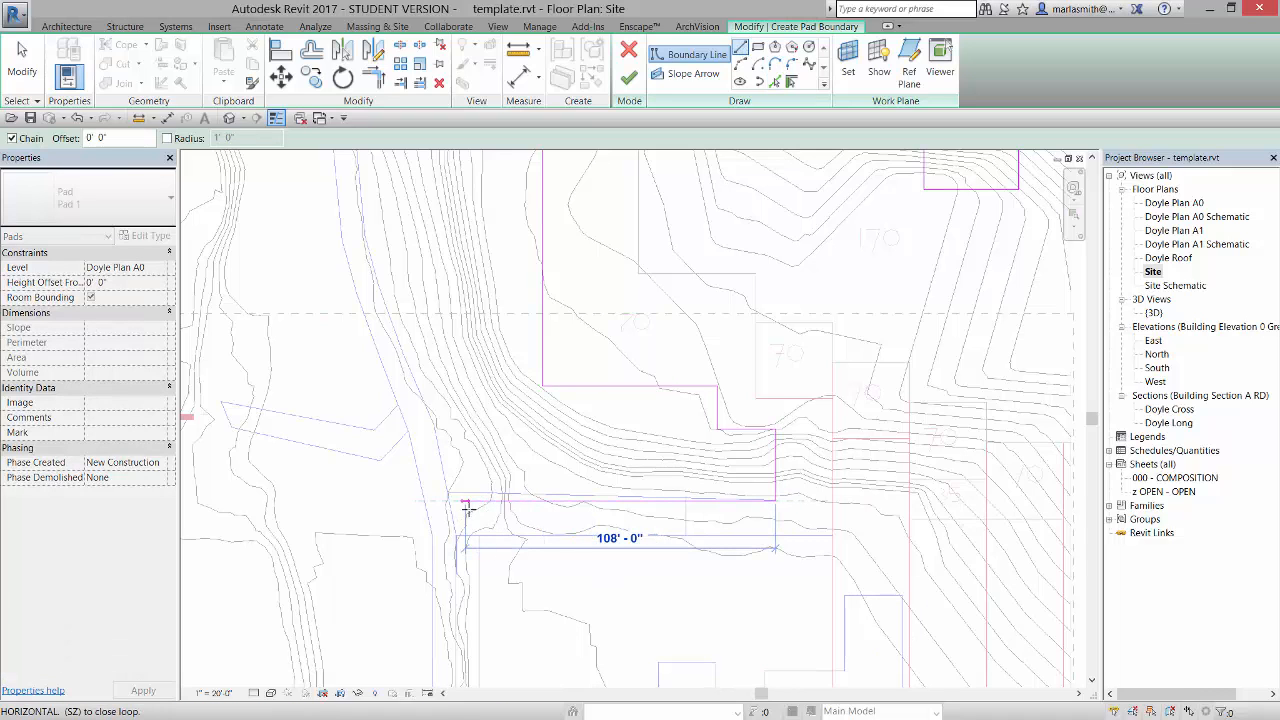
pyautogui.click(476, 503)
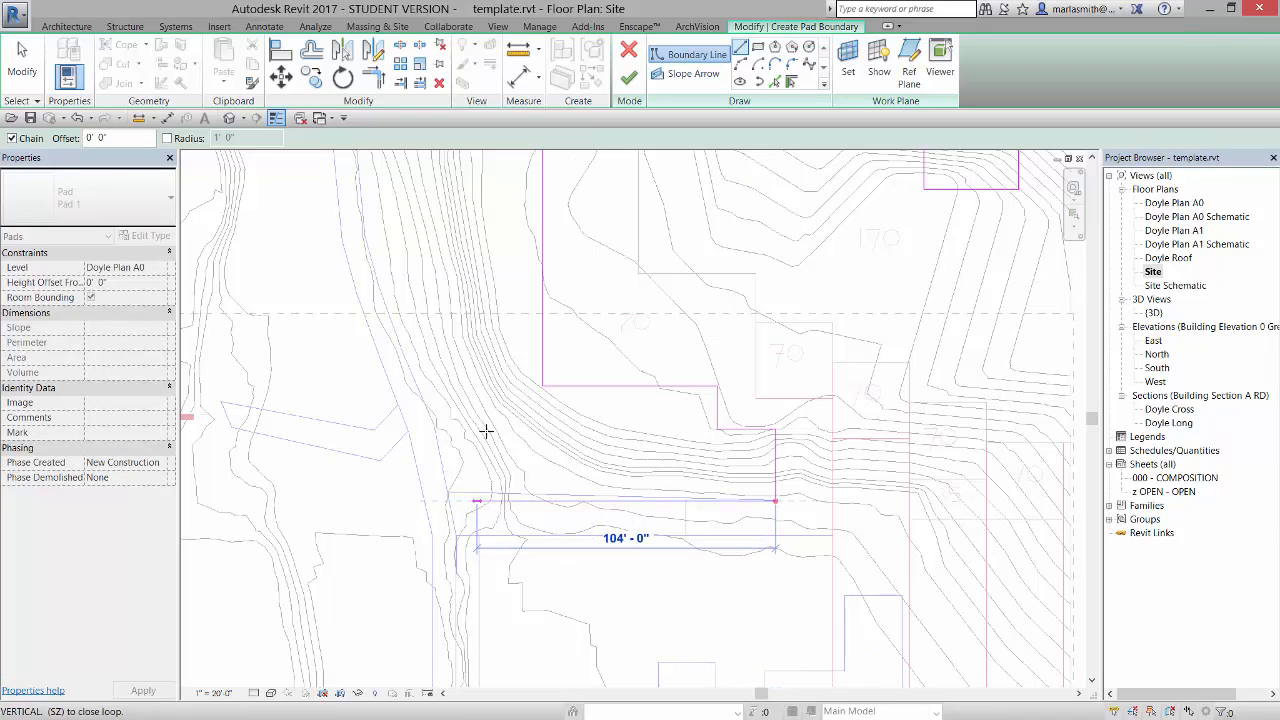
# - Pick the west, south and east edges of the southern parcel in the linked drawing as boundary lines
pyautogui.click(778, 83)
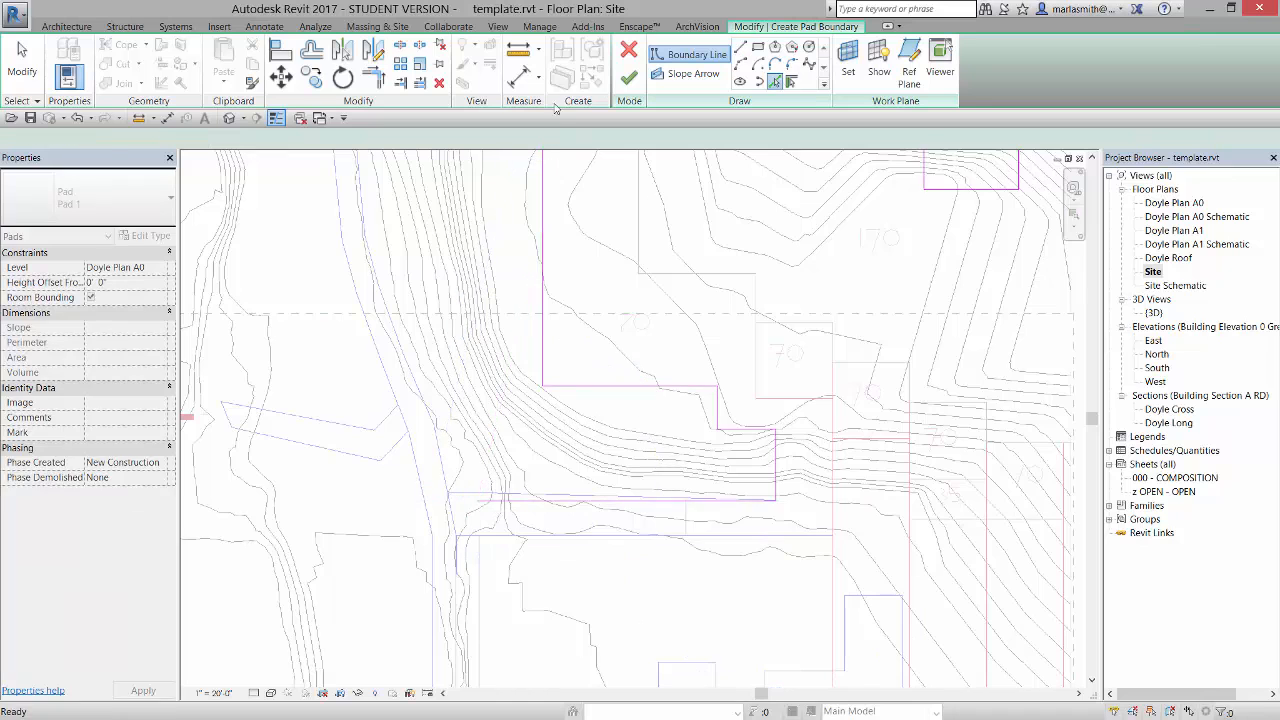
pyautogui.scroll(-3, 552, 385)
pyautogui.scroll(3, 521, 415)
pyautogui.click(518, 423)
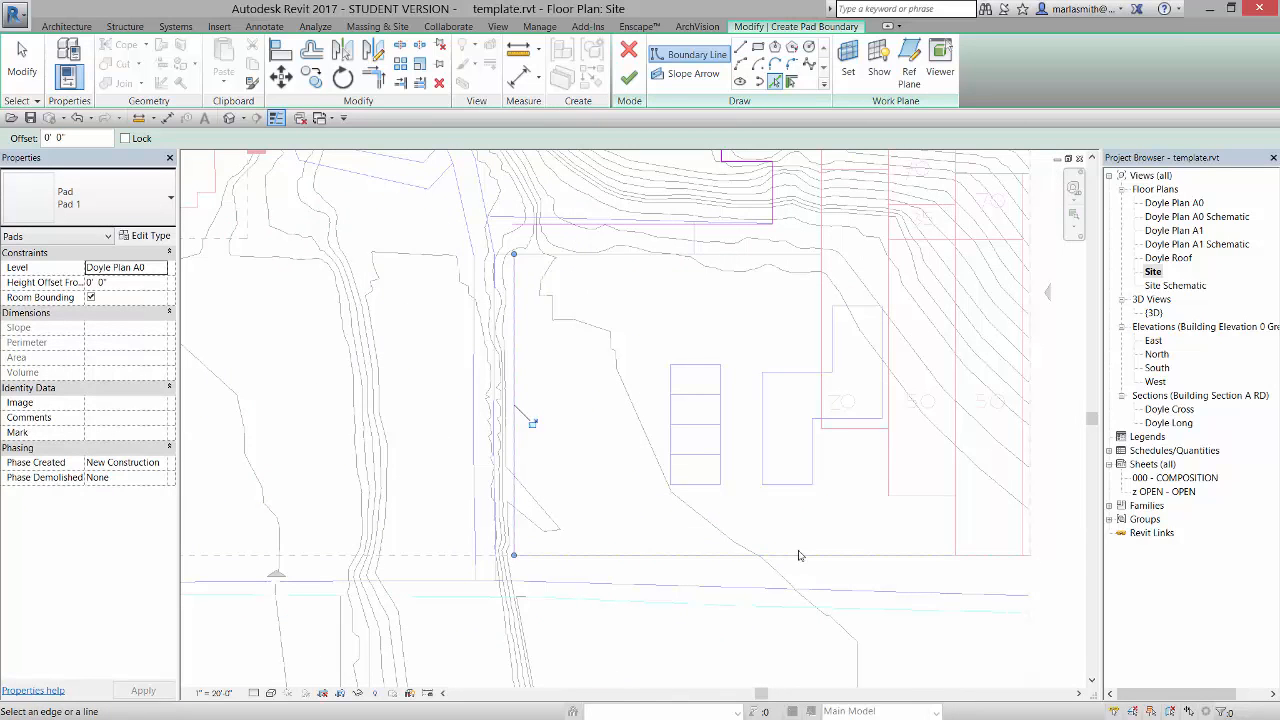
pyautogui.click(1021, 472)
# - Trim or extend the pad boundary lines to meet at the parcel's western and southeastern corners and the pad's northwest corner
pyautogui.scroll(-3, 880, 655)
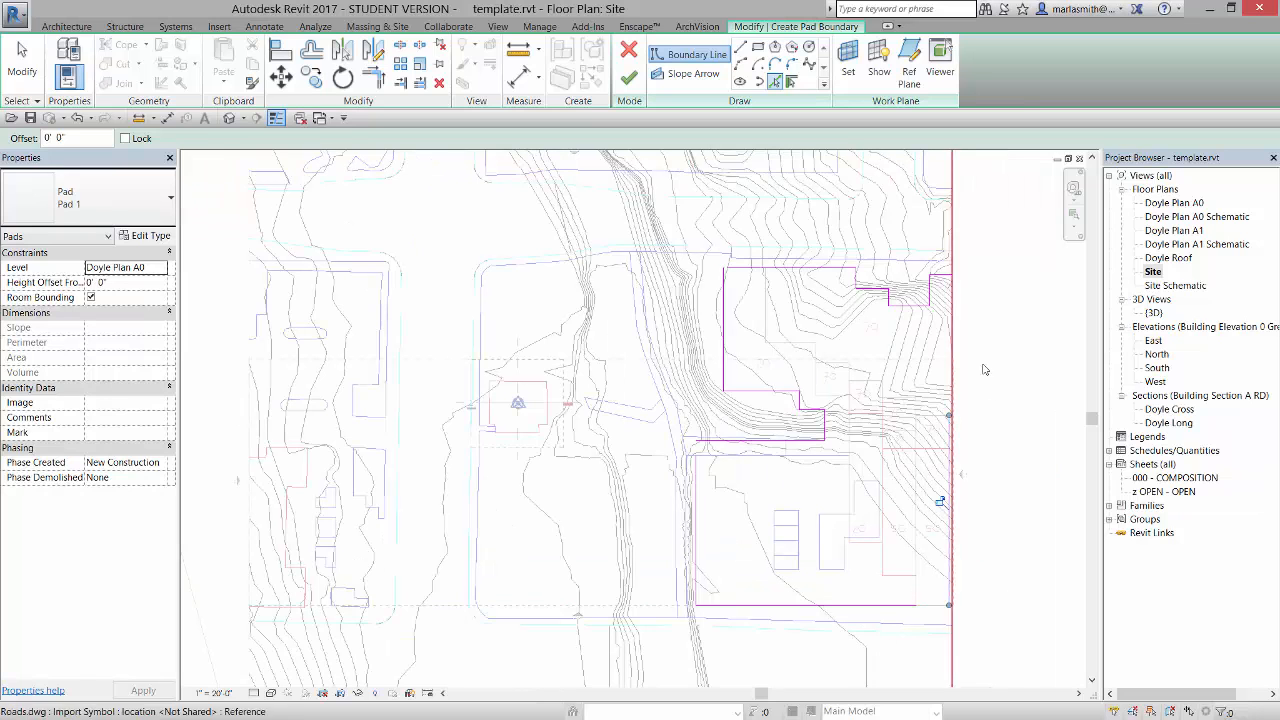
pyautogui.click(376, 79)
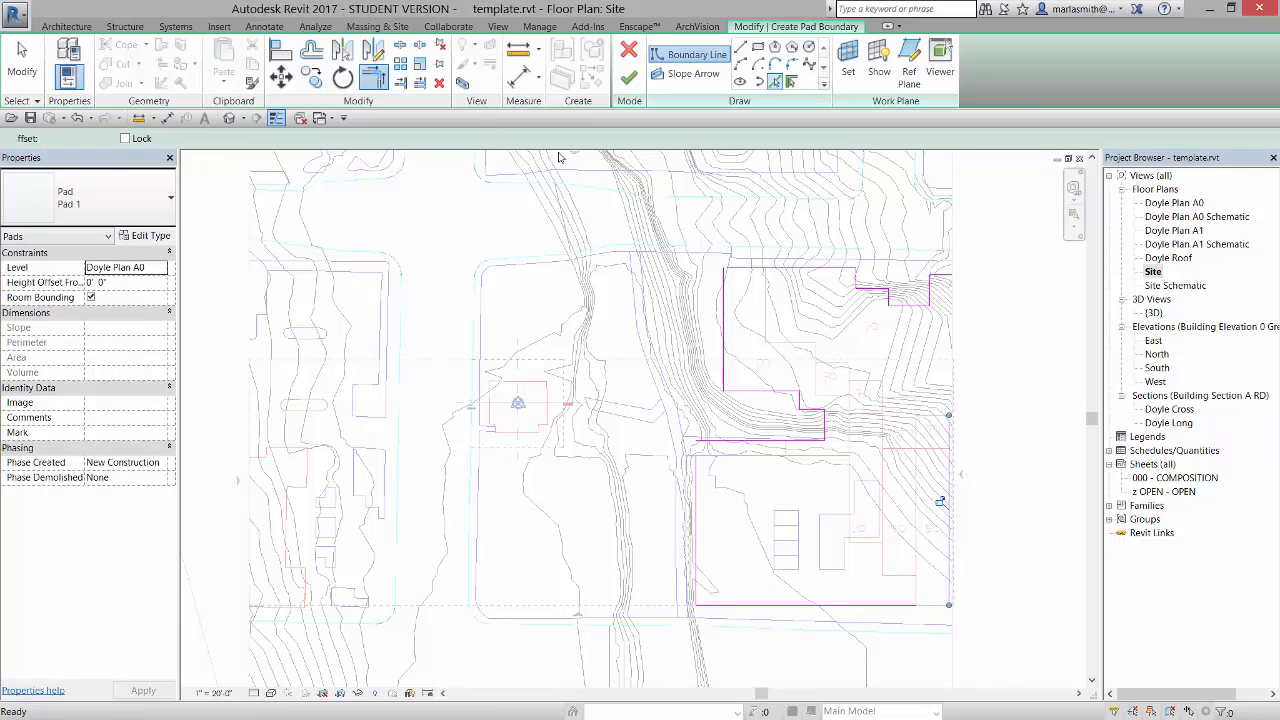
pyautogui.click(953, 440)
pyautogui.click(705, 476)
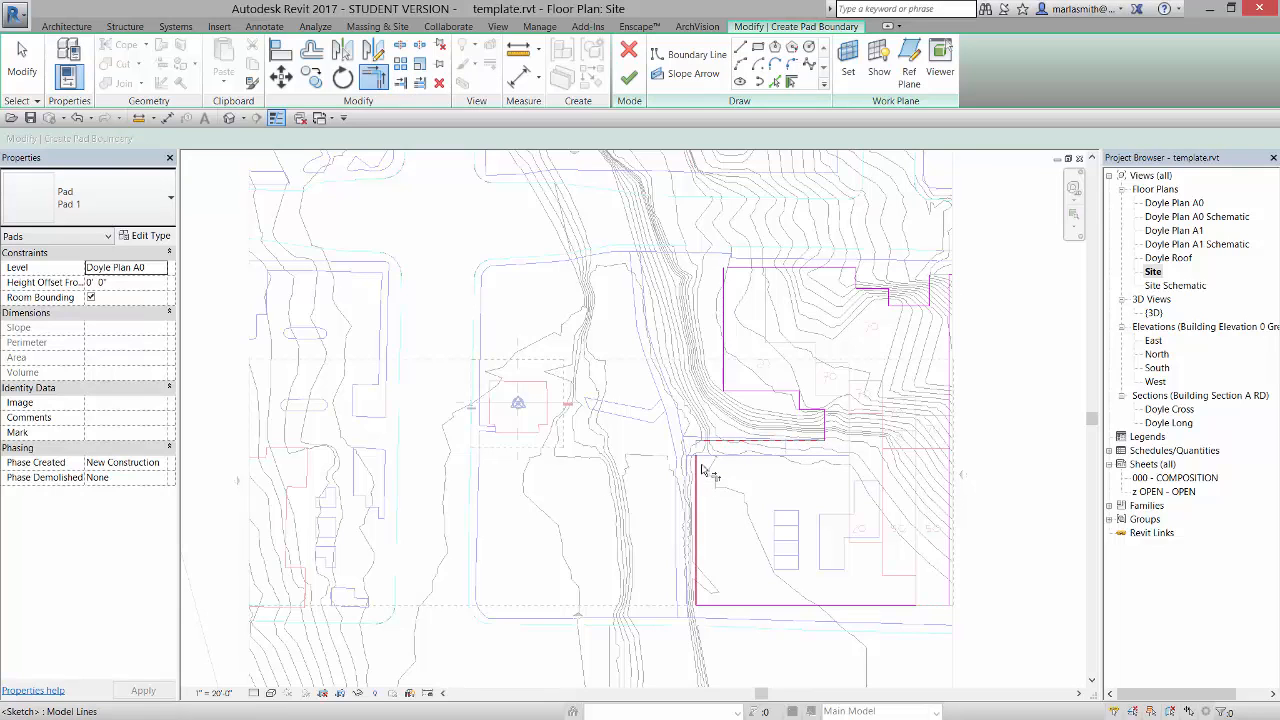
pyautogui.click(753, 270)
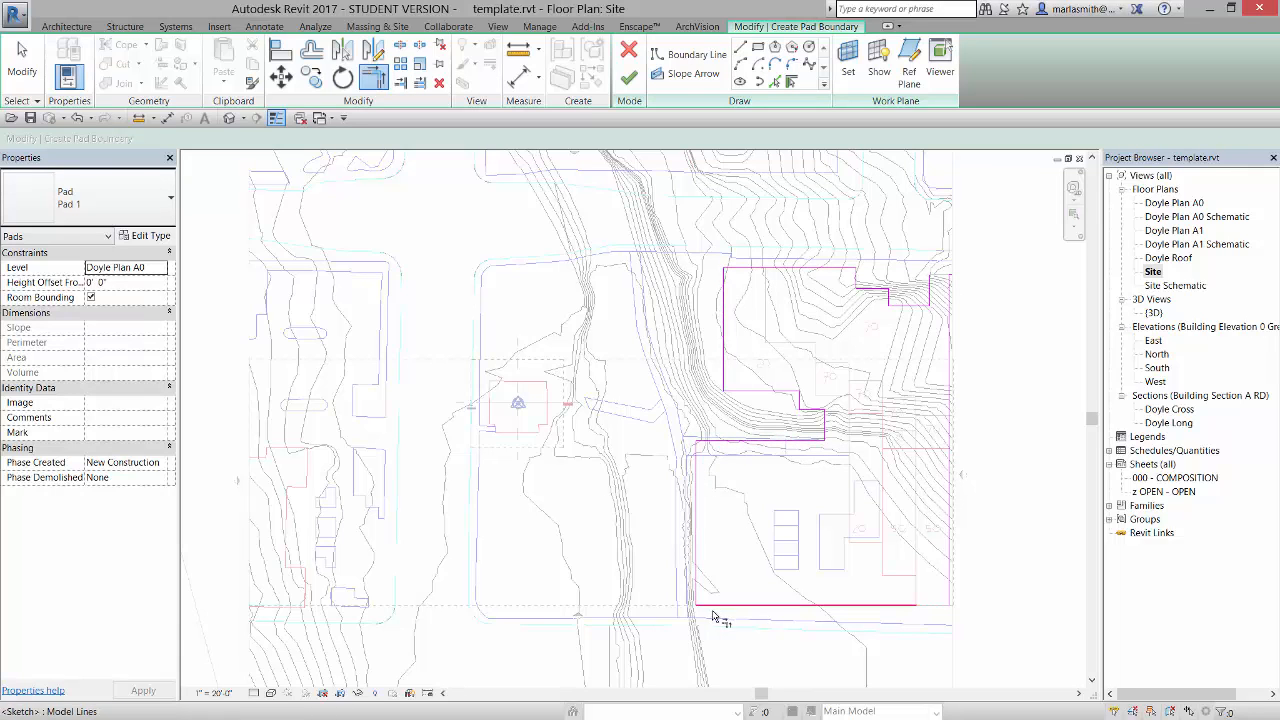
pyautogui.click(698, 586)
pyautogui.click(947, 601)
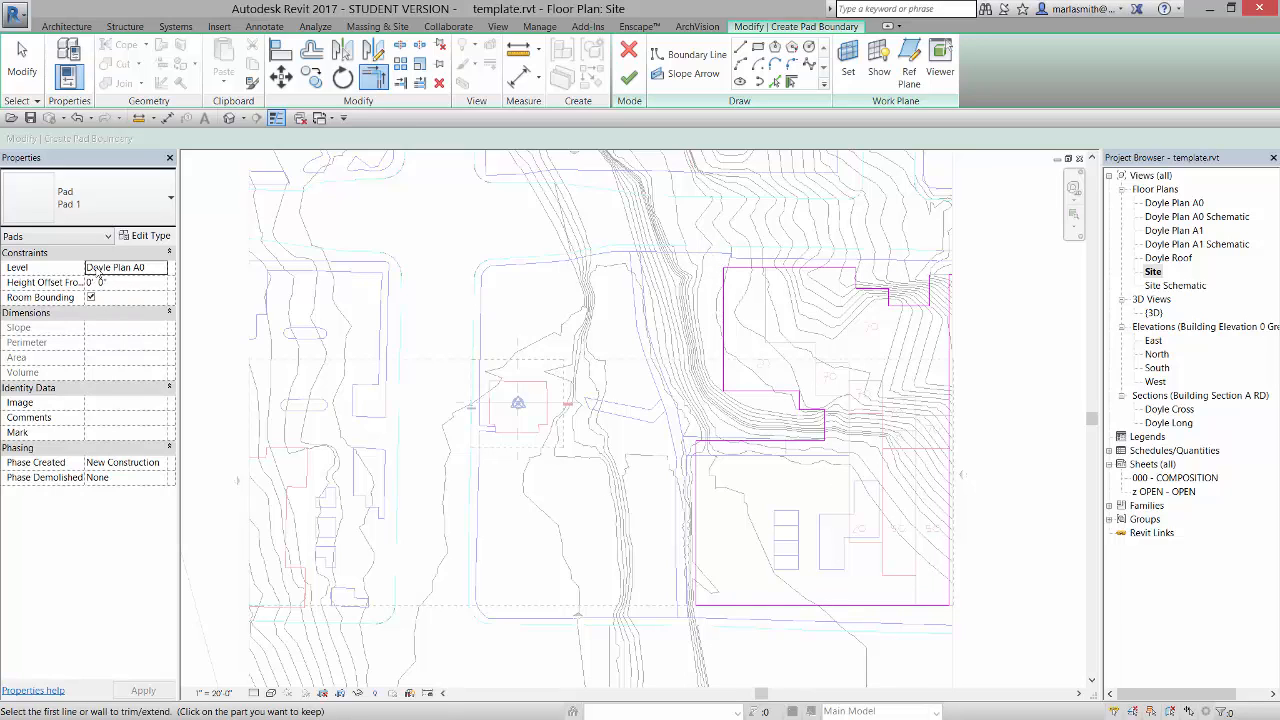
# - Try to finish the pad sketch, and trim the northern and eastern boundary lines to meet at the northeast corner
pyautogui.click(629, 75)
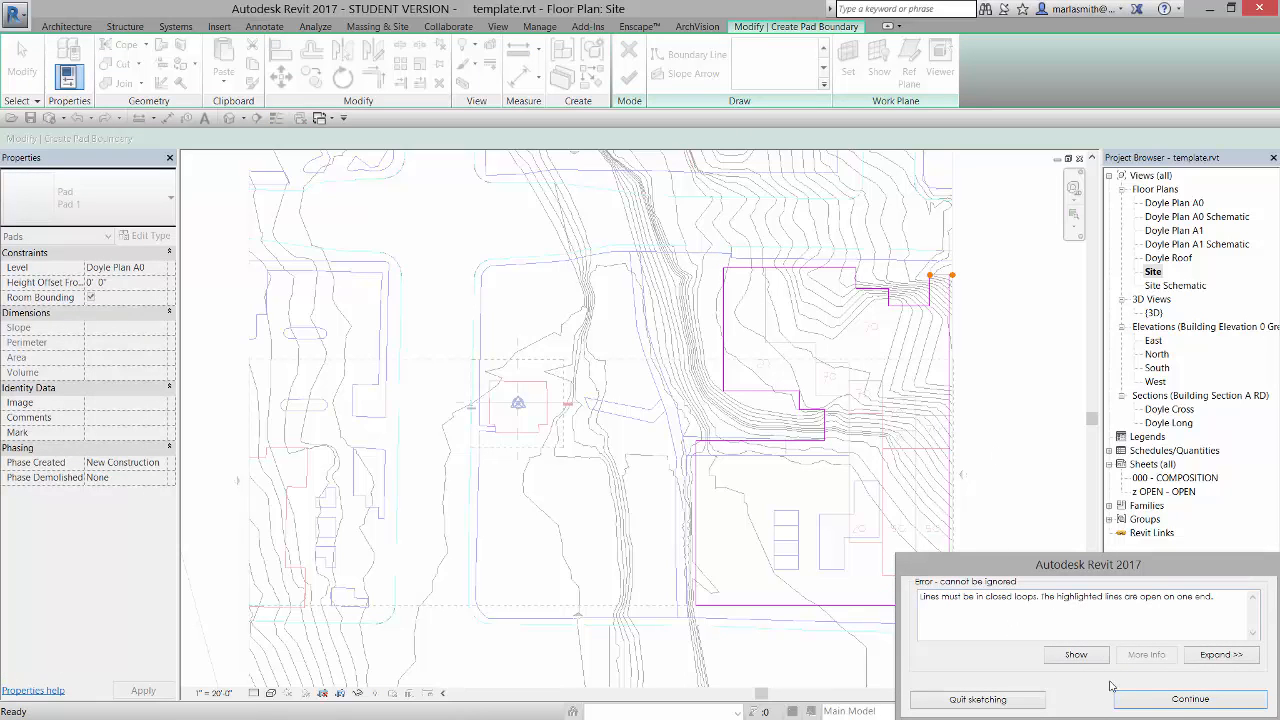
pyautogui.click(1181, 701)
pyautogui.press('t')
pyautogui.press('r')
pyautogui.scroll(4, 958, 287)
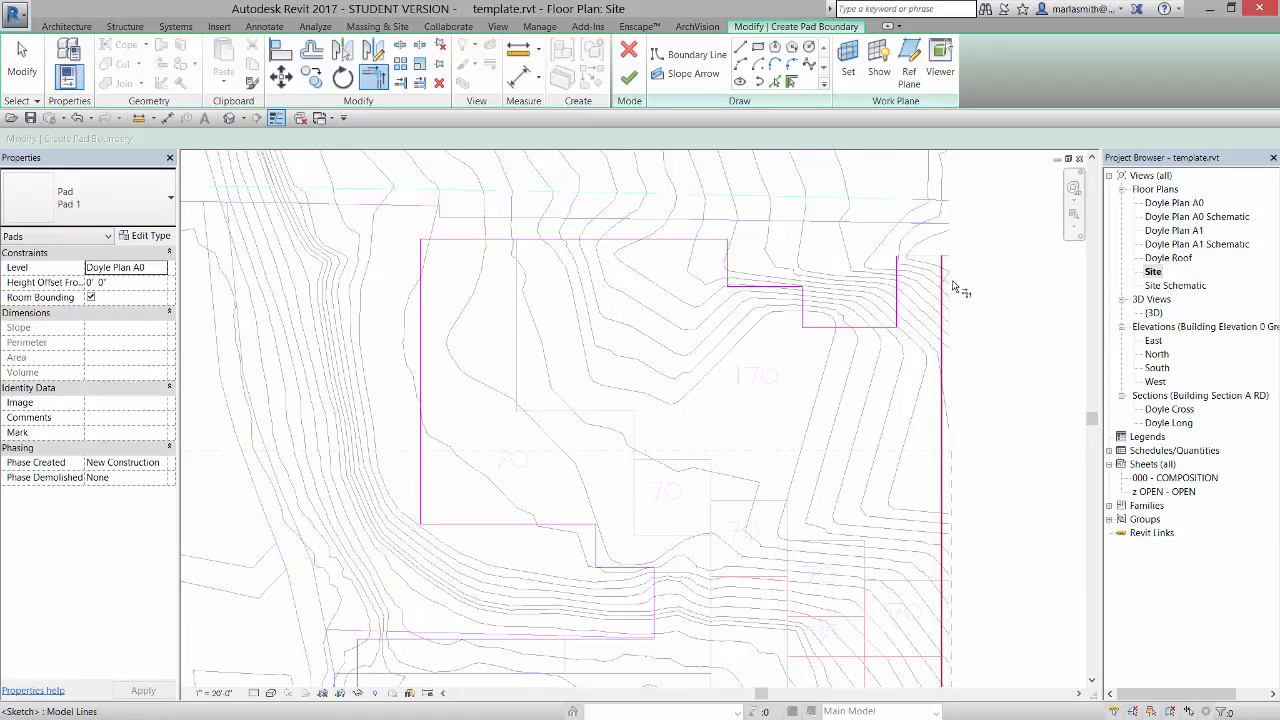
pyautogui.scroll(2, 958, 287)
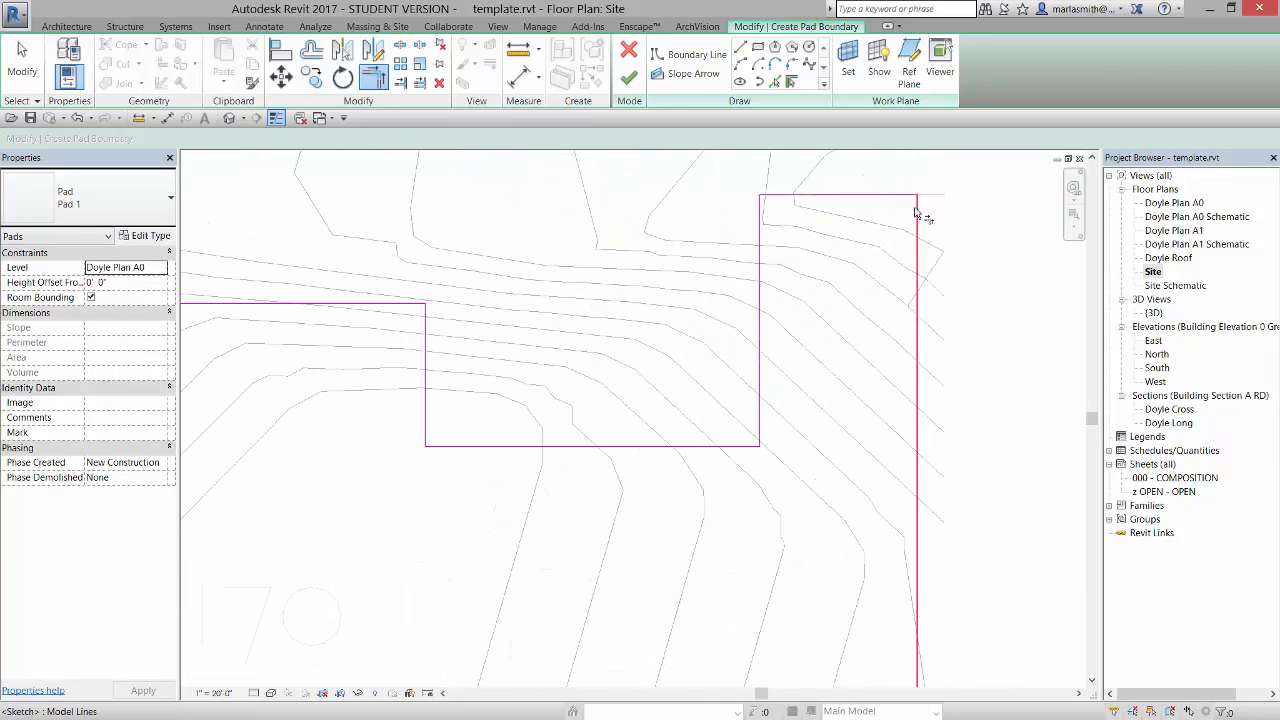
pyautogui.scroll(-3, 918, 210)
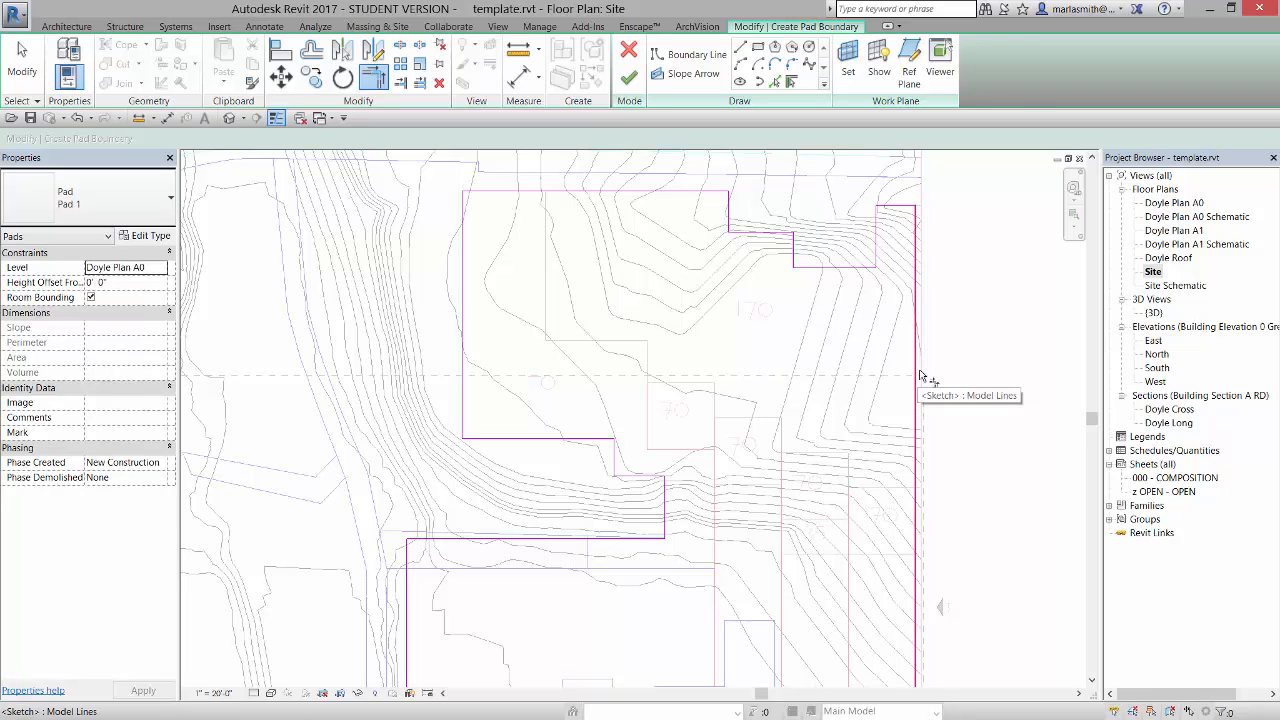
pyautogui.press('t')
pyautogui.press('r')
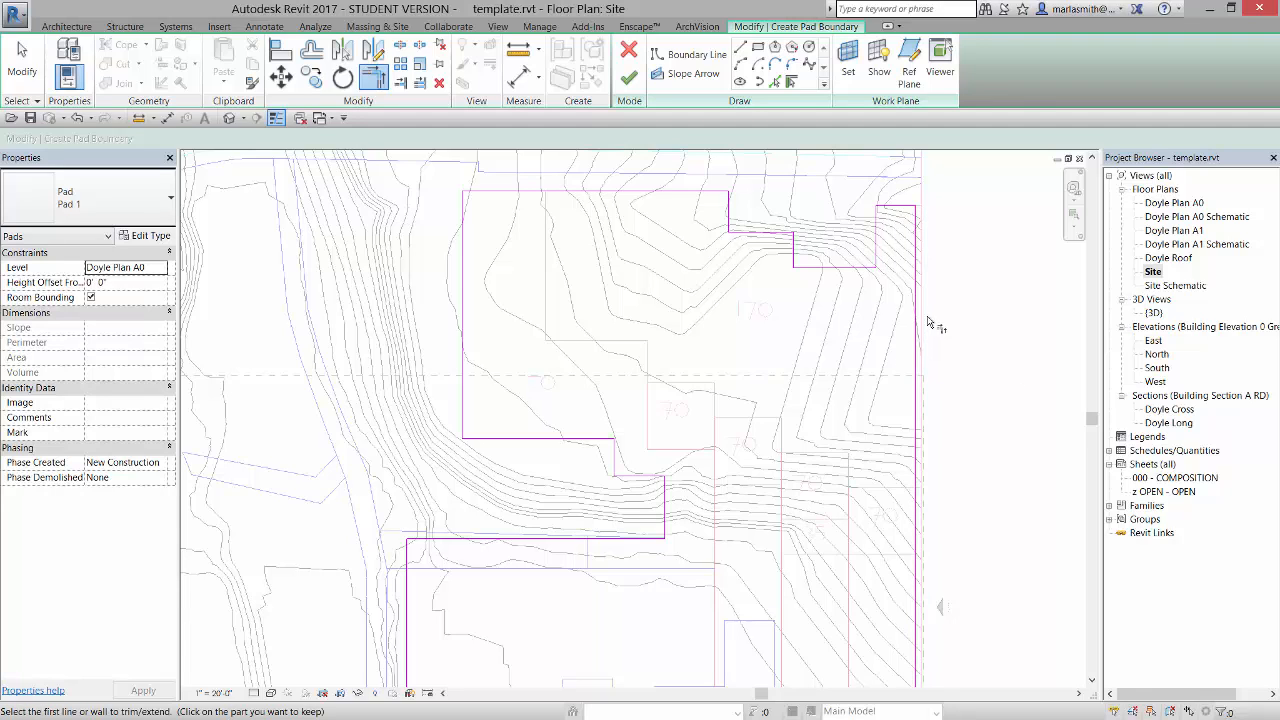
pyautogui.scroll(-2, 928, 320)
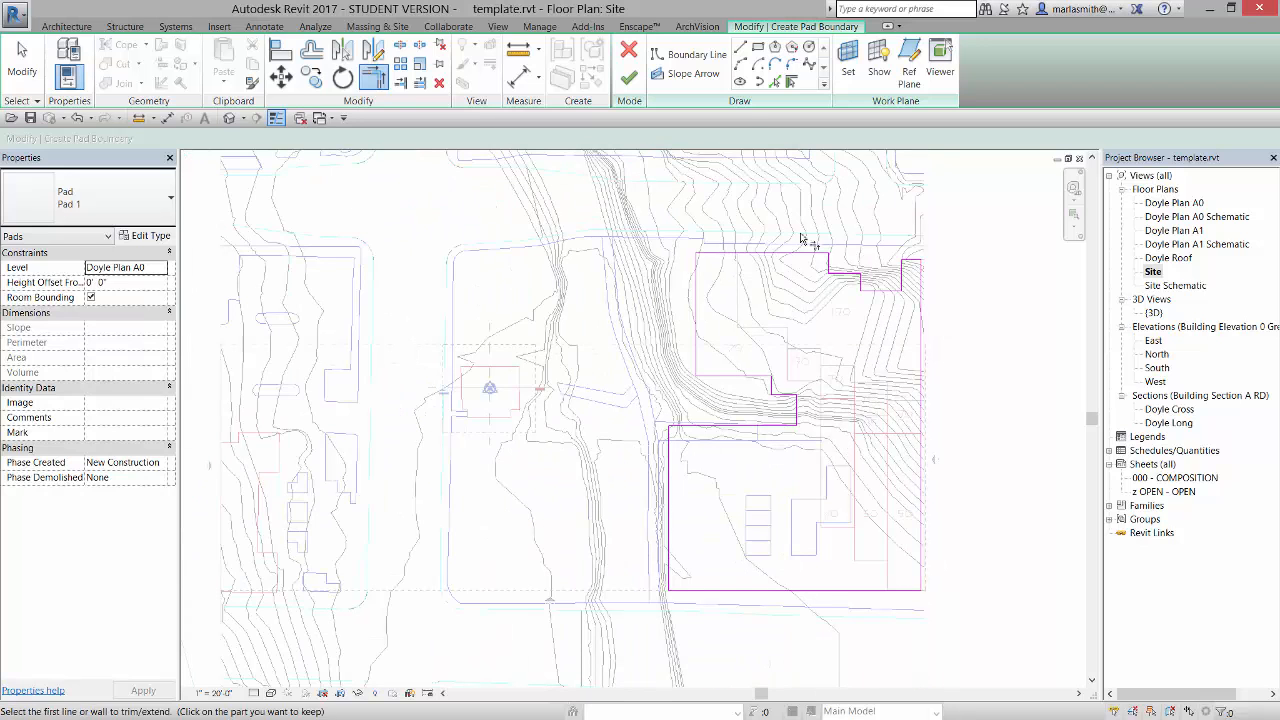
# - Finish the building pad sketch and open the default 3D view
pyautogui.click(630, 78)
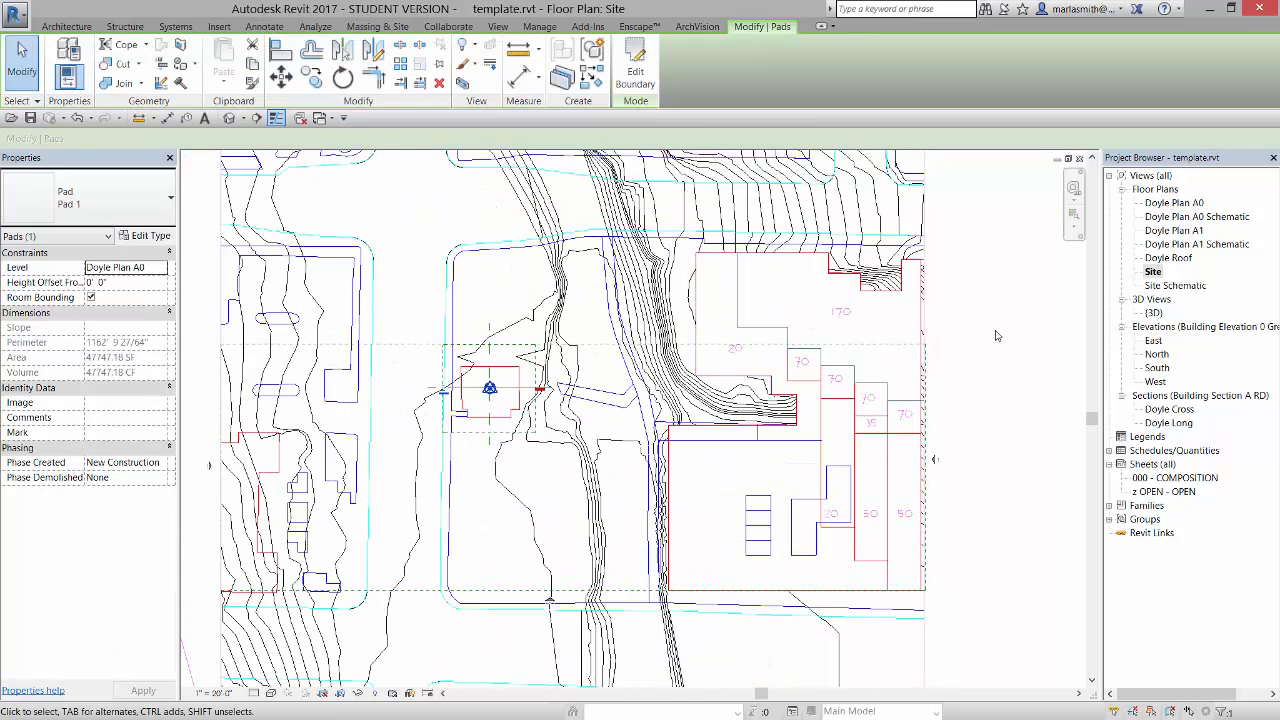
pyautogui.press('3')
pyautogui.press('d')
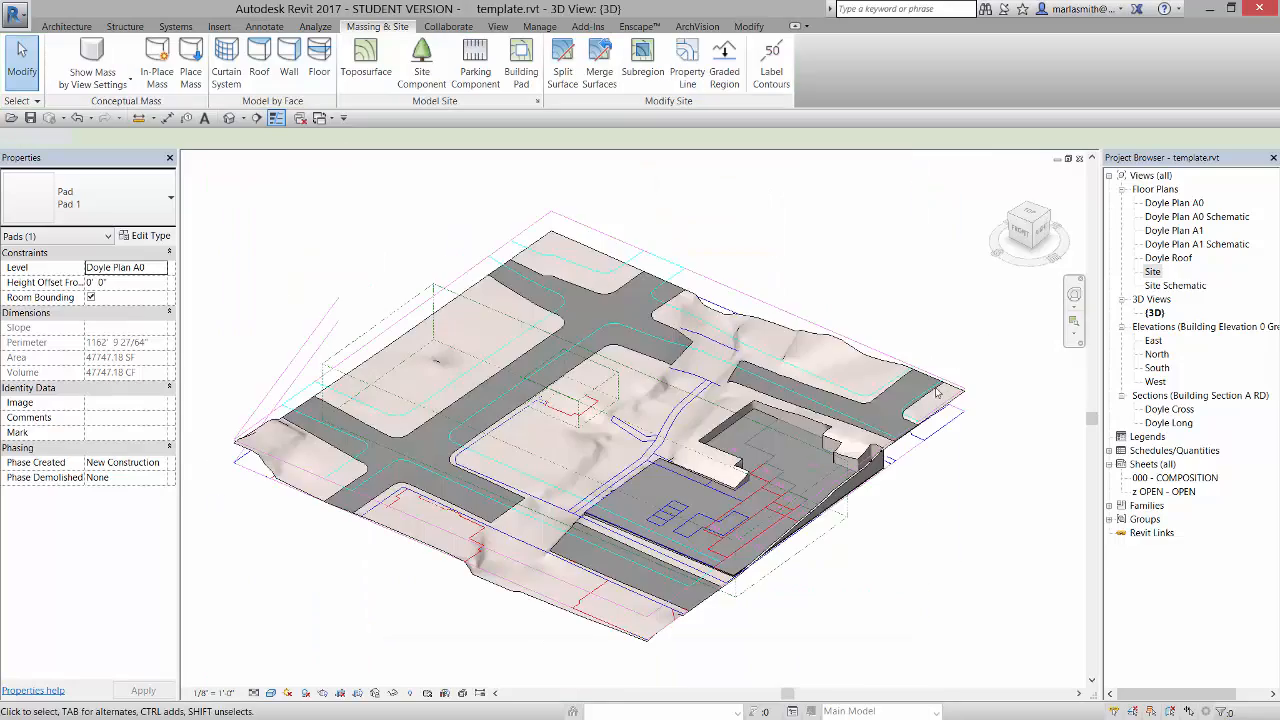
# - Examine in 3D how the new pad's walls and southwest corner meet the surrounding topography and roads
pyautogui.scroll(5, 713, 255)
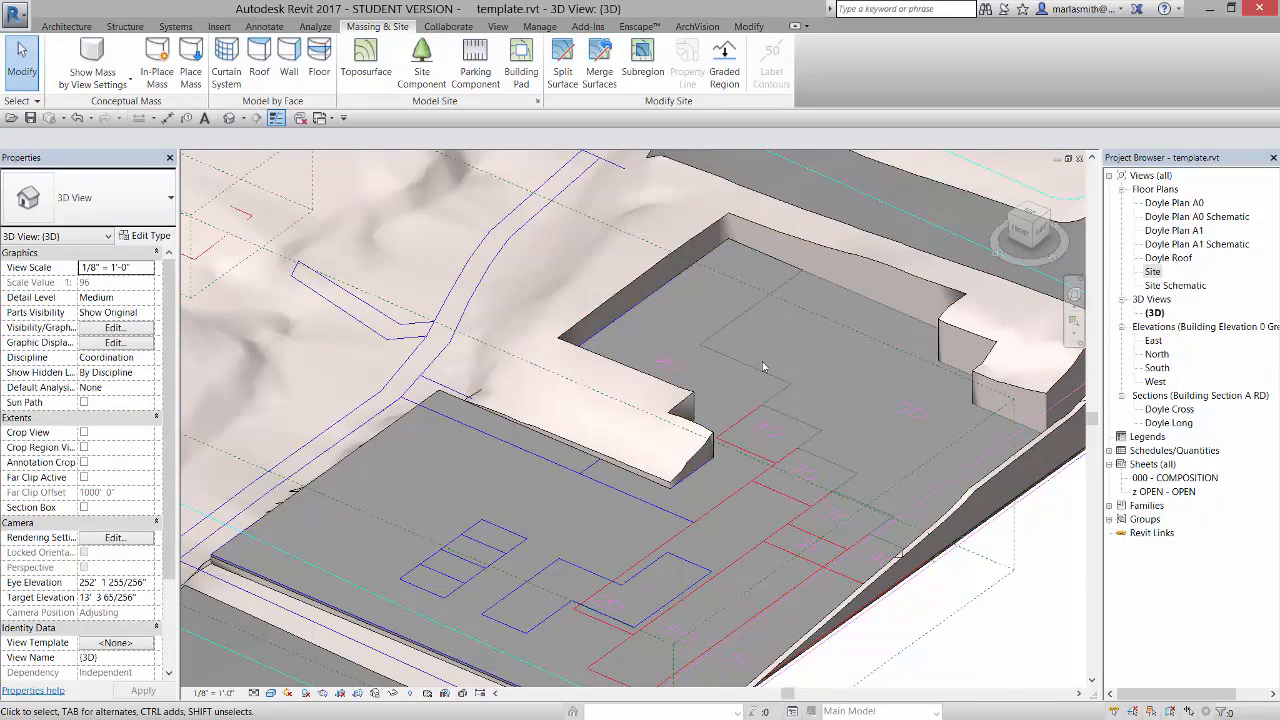
pyautogui.scroll(-2, 763, 367)
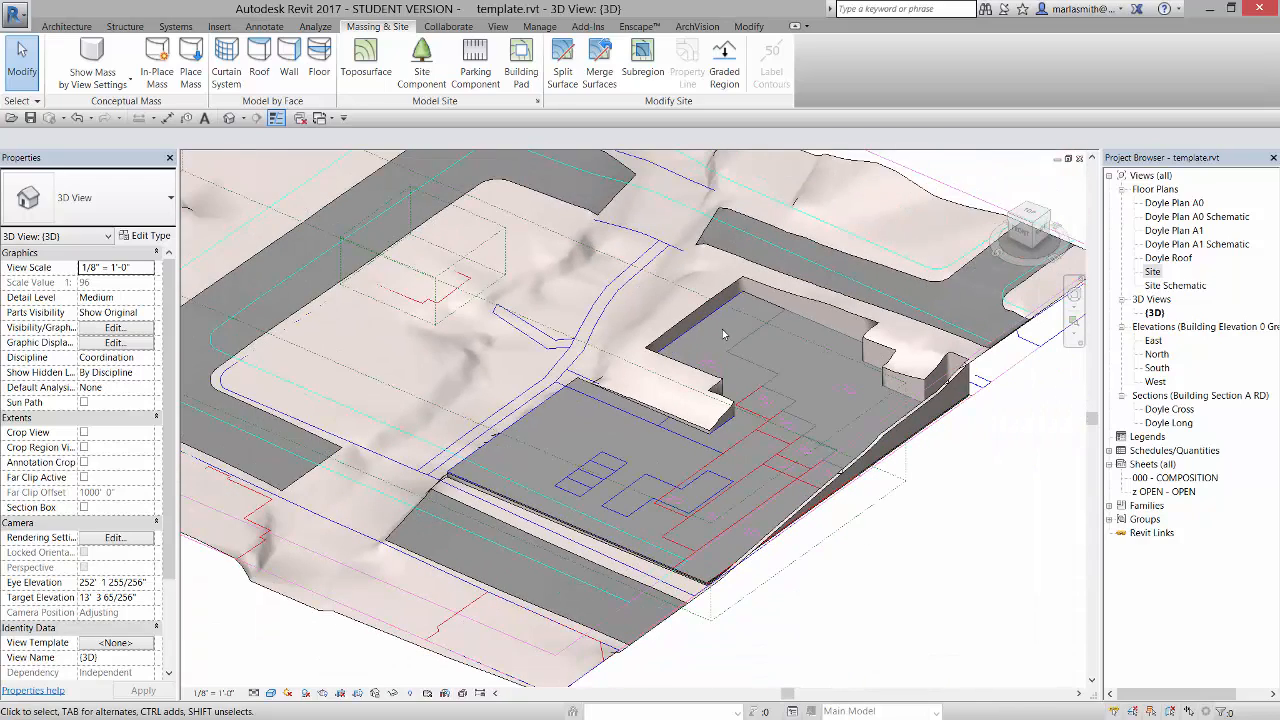
pyautogui.scroll(3, 420, 505)
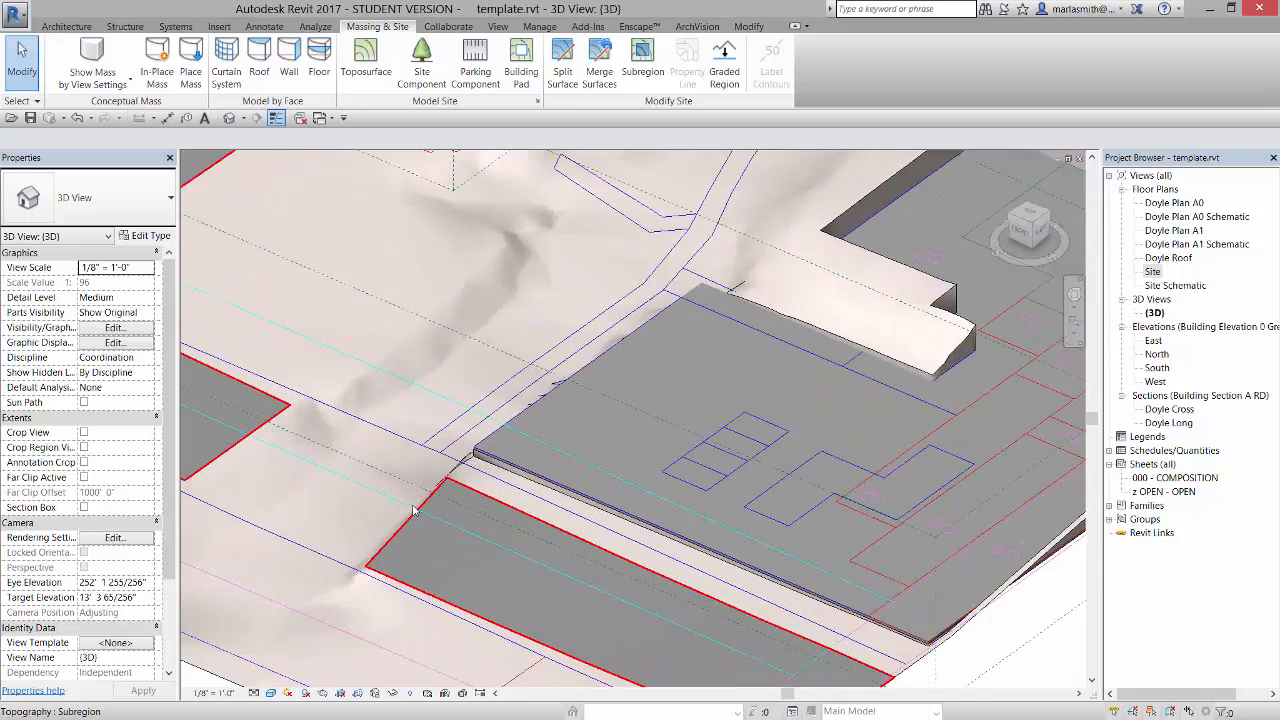
pyautogui.scroll(2, 455, 456)
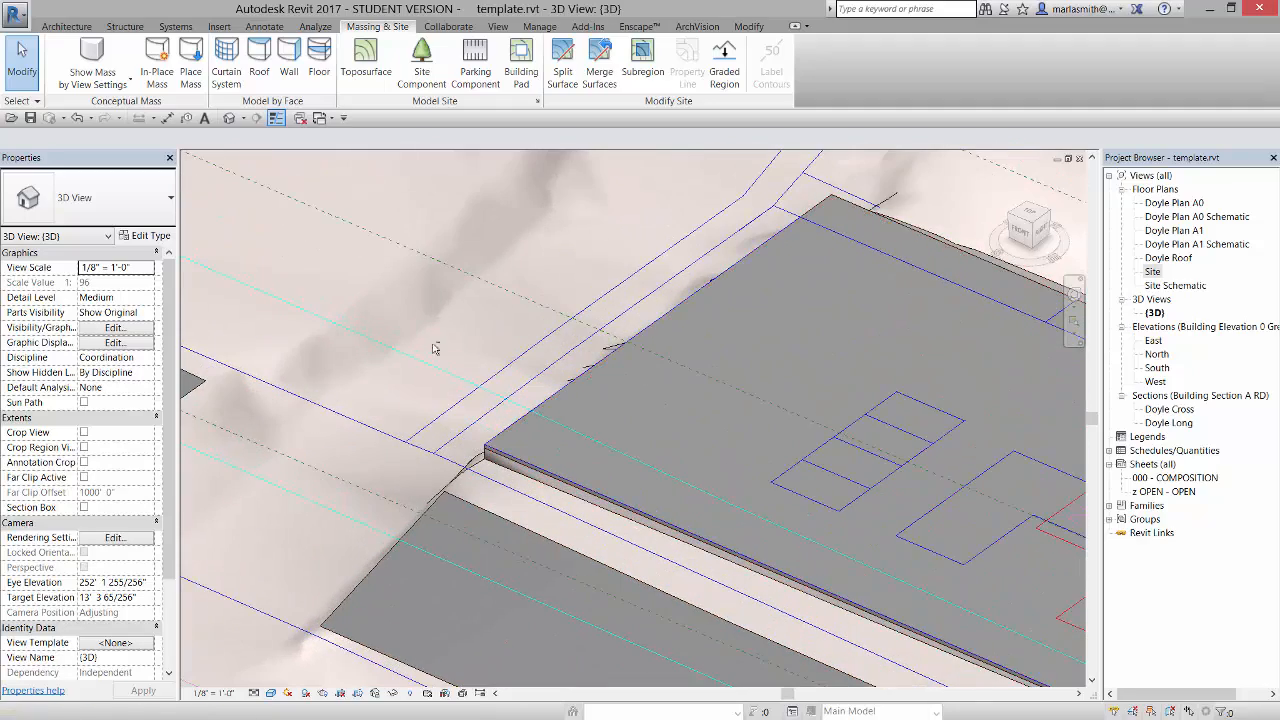
pyautogui.keyDown('shift'); pyautogui.moveTo(540, 370); pyautogui.dragTo(755, 386, button='middle'); pyautogui.keyUp('shift')
pyautogui.scroll(-3, 446, 406)
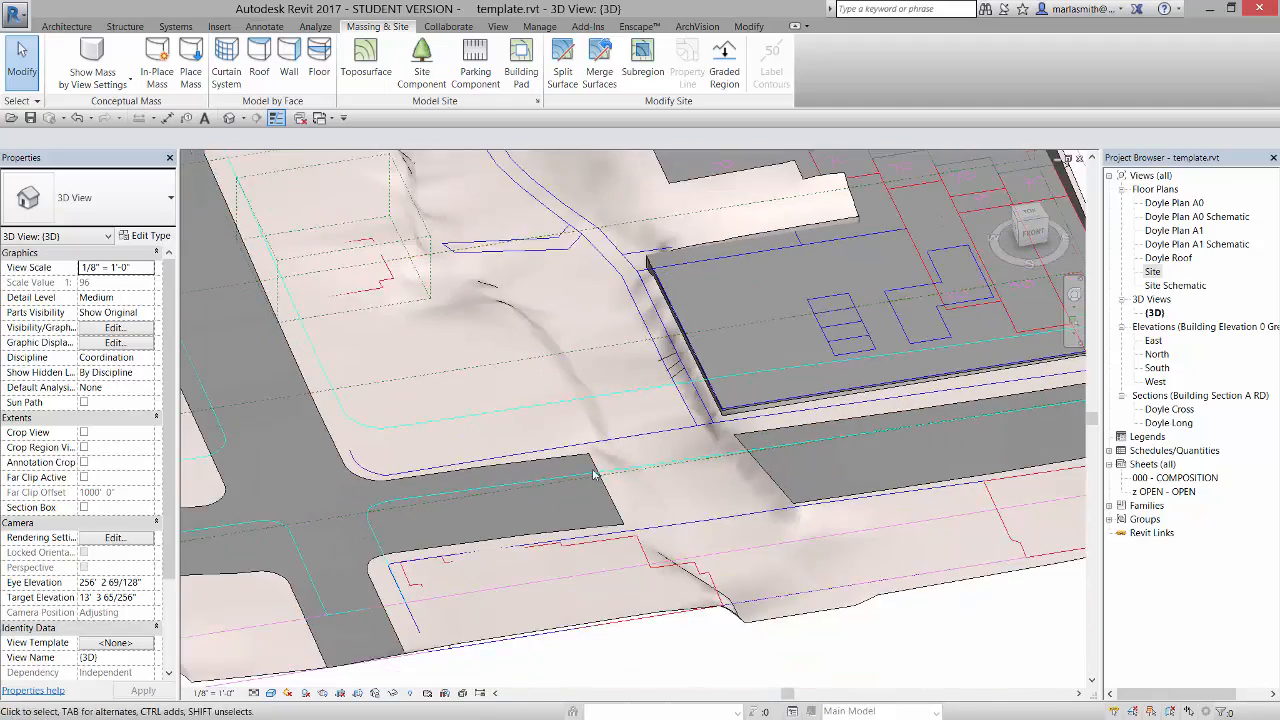
pyautogui.scroll(3, 676, 335)
pyautogui.scroll(1, 676, 335)
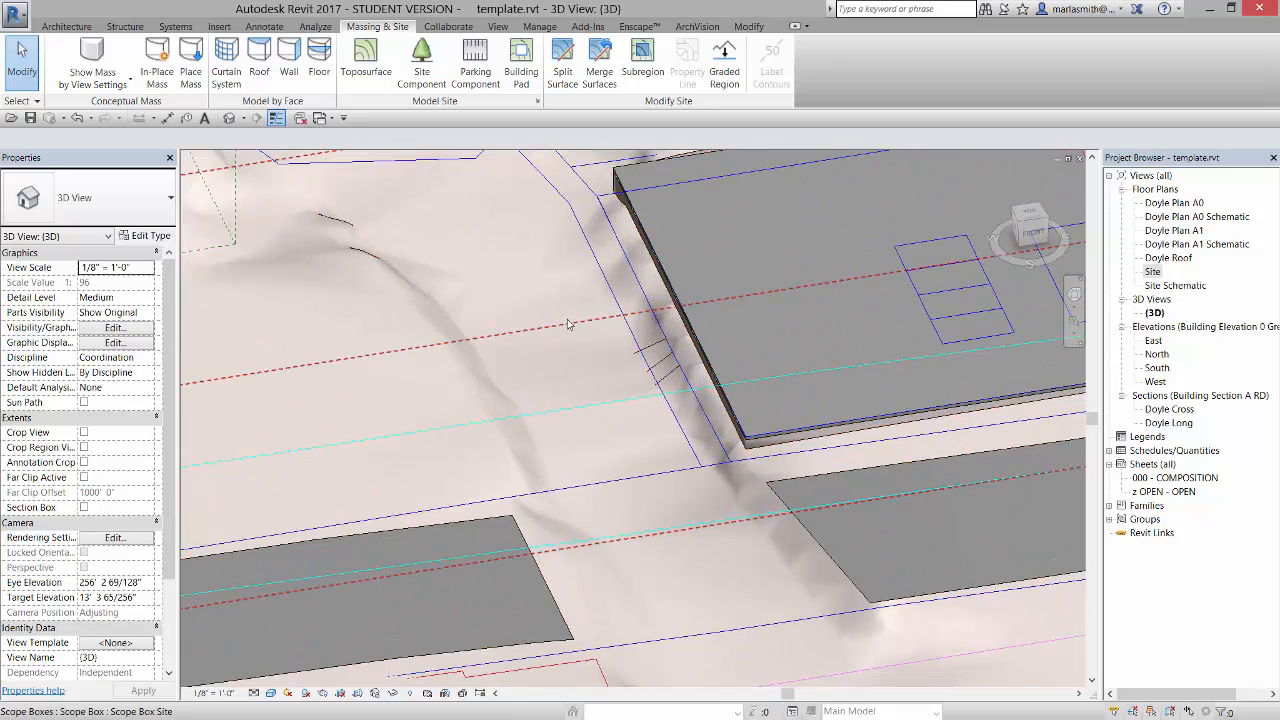
pyautogui.scroll(-3, 600, 310)
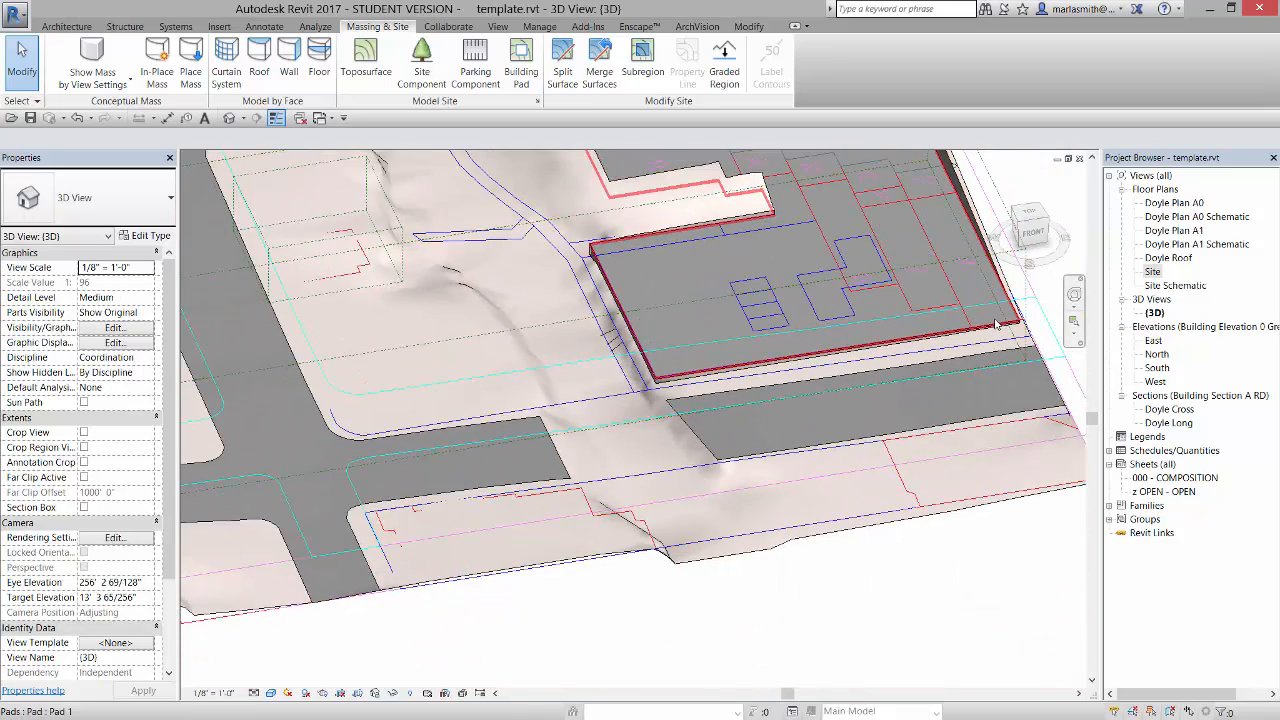
pyautogui.scroll(4, 597, 345)
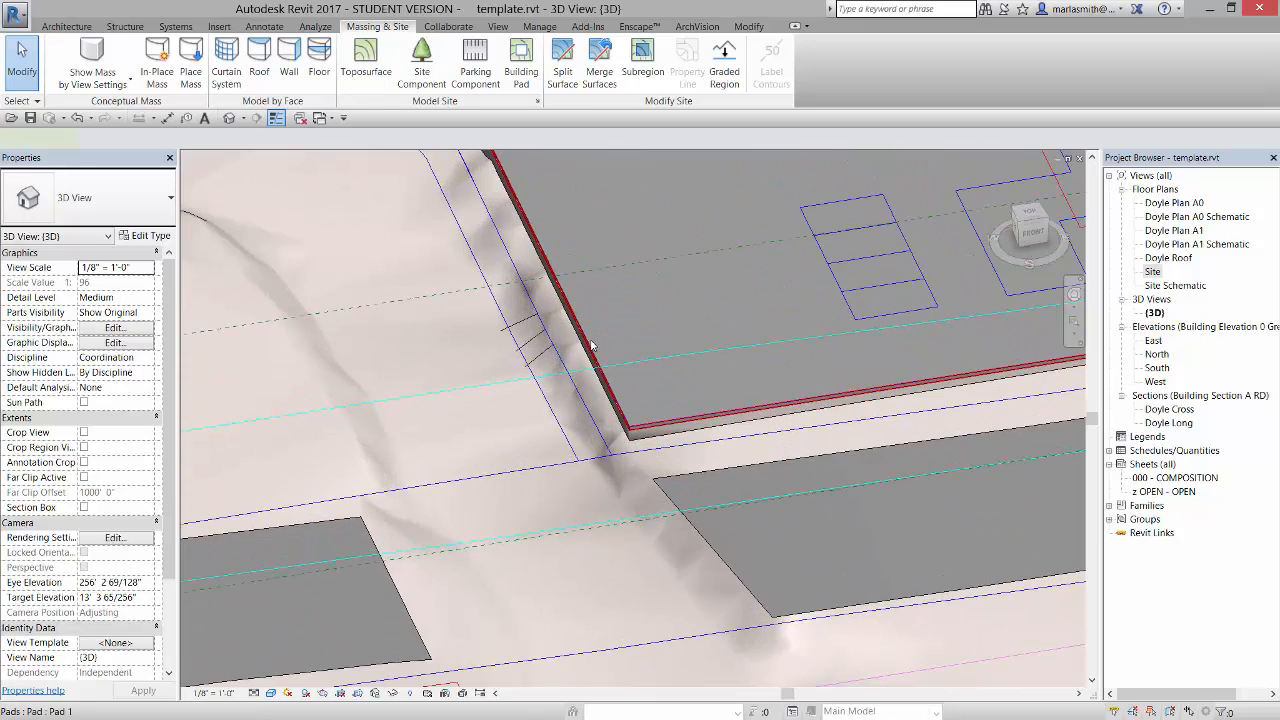
# - Set the building pad's height offset from Doyle Plan A0 to -4' 0" and deselect it
pyautogui.click(591, 345)
pyautogui.keyDown('shift'); pyautogui.moveTo(728, 311); pyautogui.dragTo(767, 202, button='middle'); pyautogui.keyUp('shift')
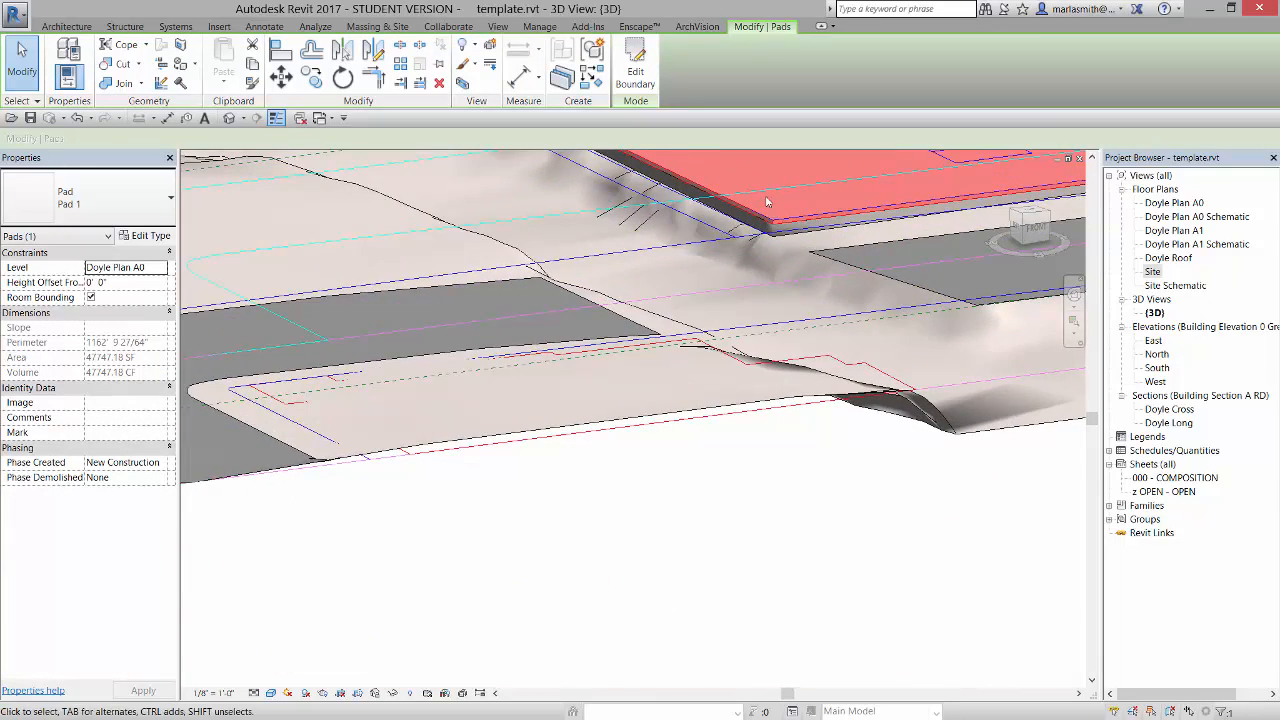
pyautogui.scroll(2, 767, 202)
pyautogui.click(126, 284)
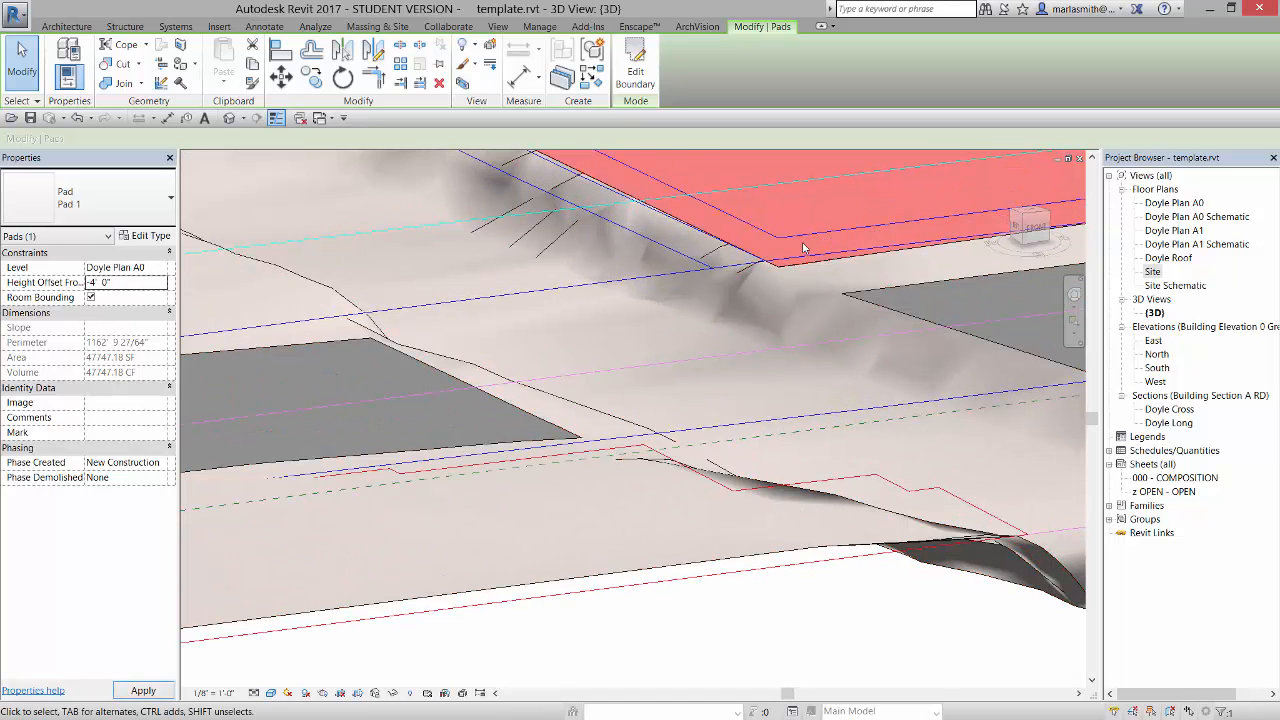
pyautogui.scroll(-2, 597, 498)
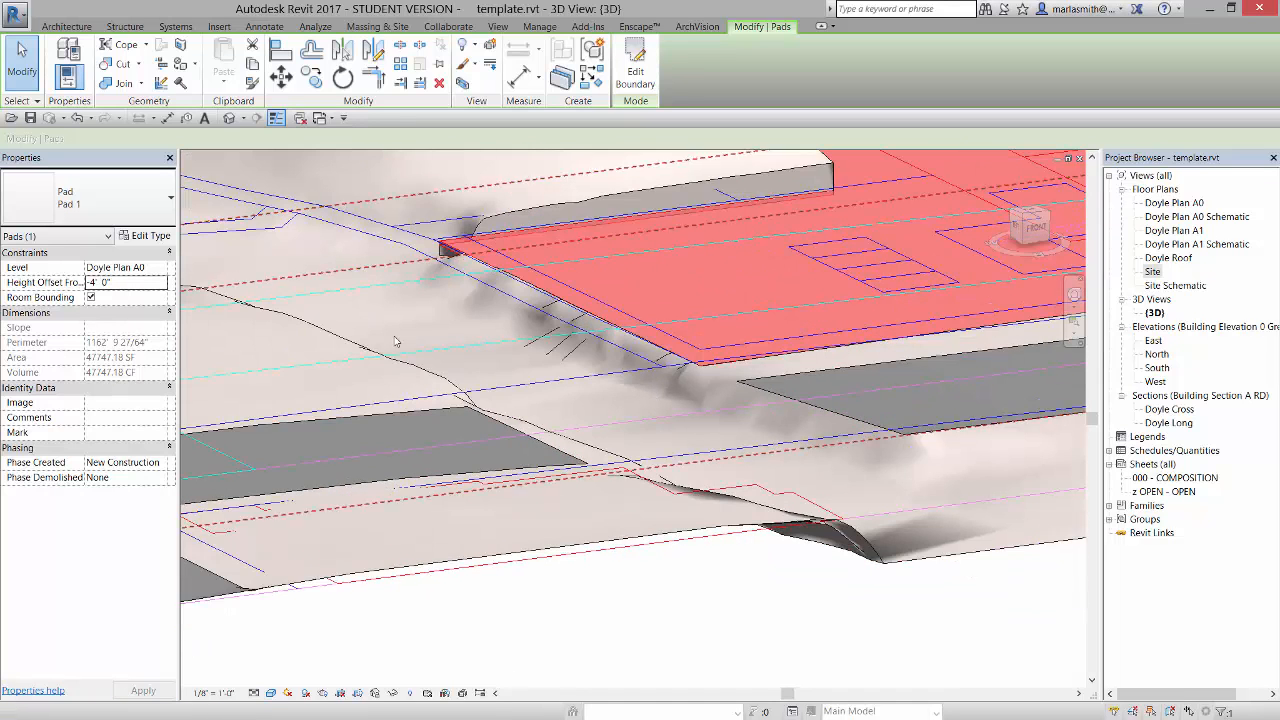
pyautogui.scroll(-2, 465, 486)
pyautogui.click(859, 557)
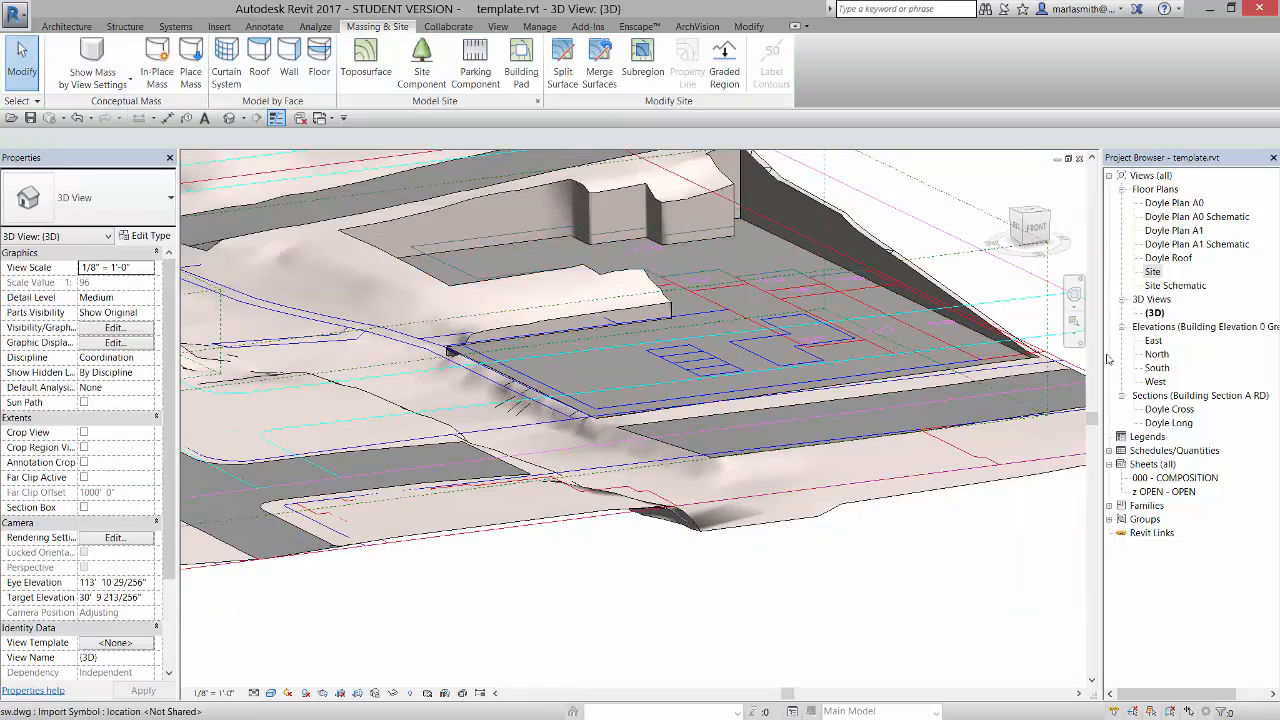
pyautogui.scroll(-3, 926, 355)
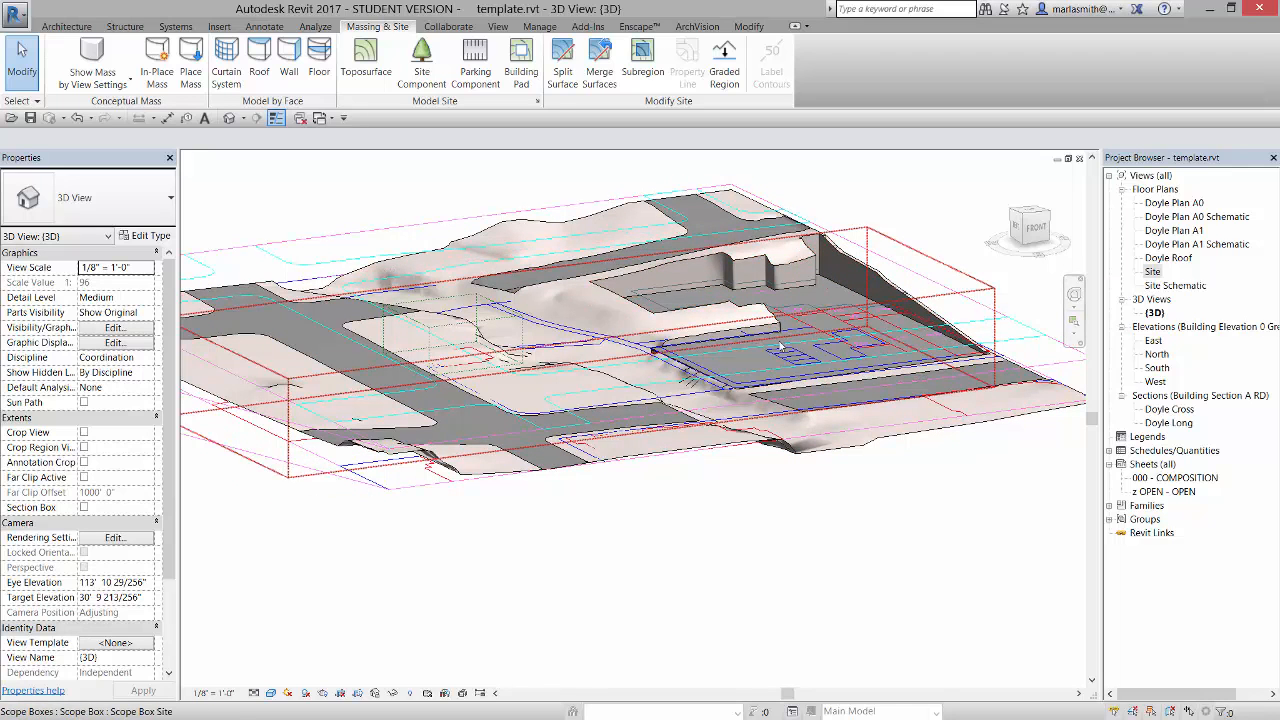
pyautogui.press('Escape')
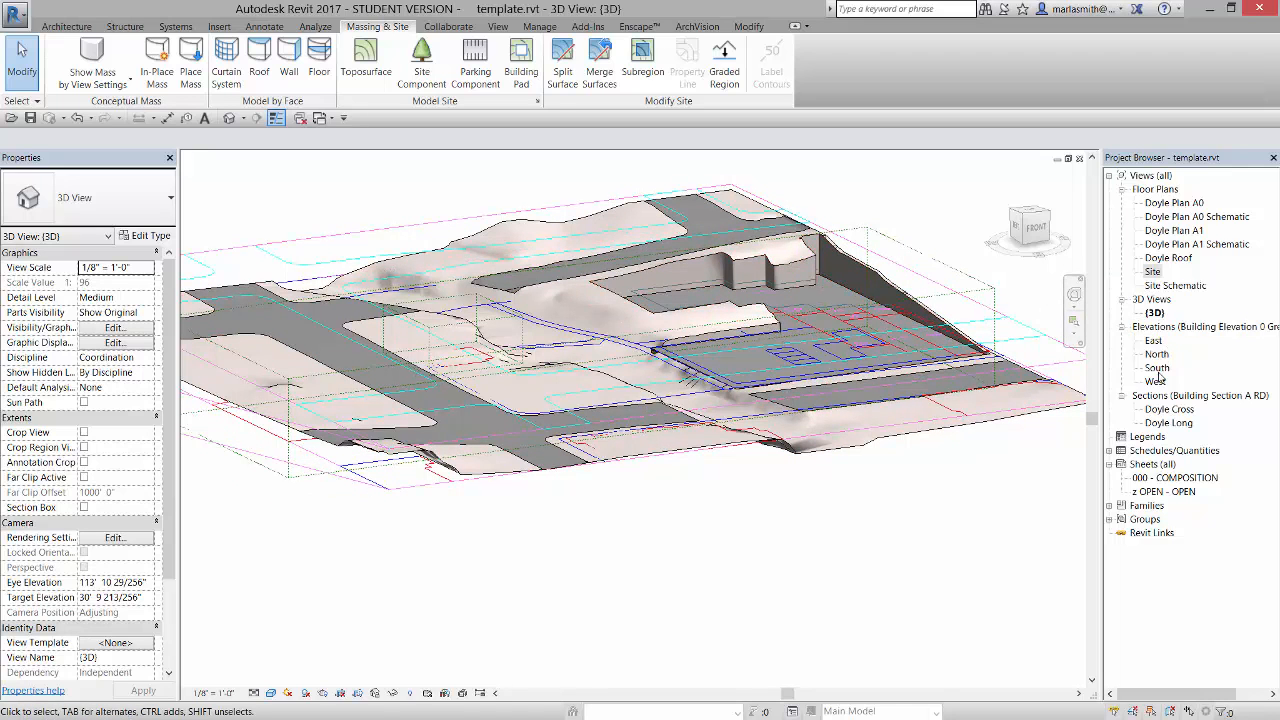
# - In the Site floor plan, draw a horizontal section through the building pad and reduce its view depth to about 40 feet
pyautogui.doubleClick(1155, 272)
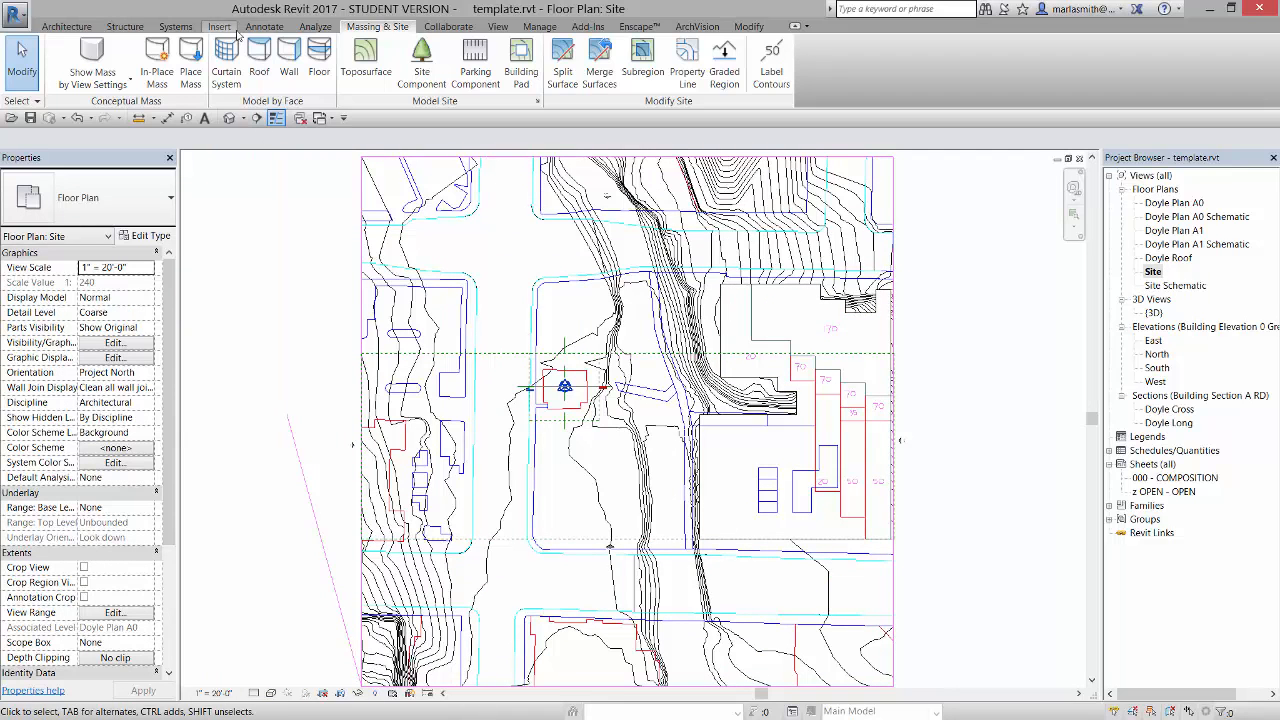
pyautogui.click(497, 26)
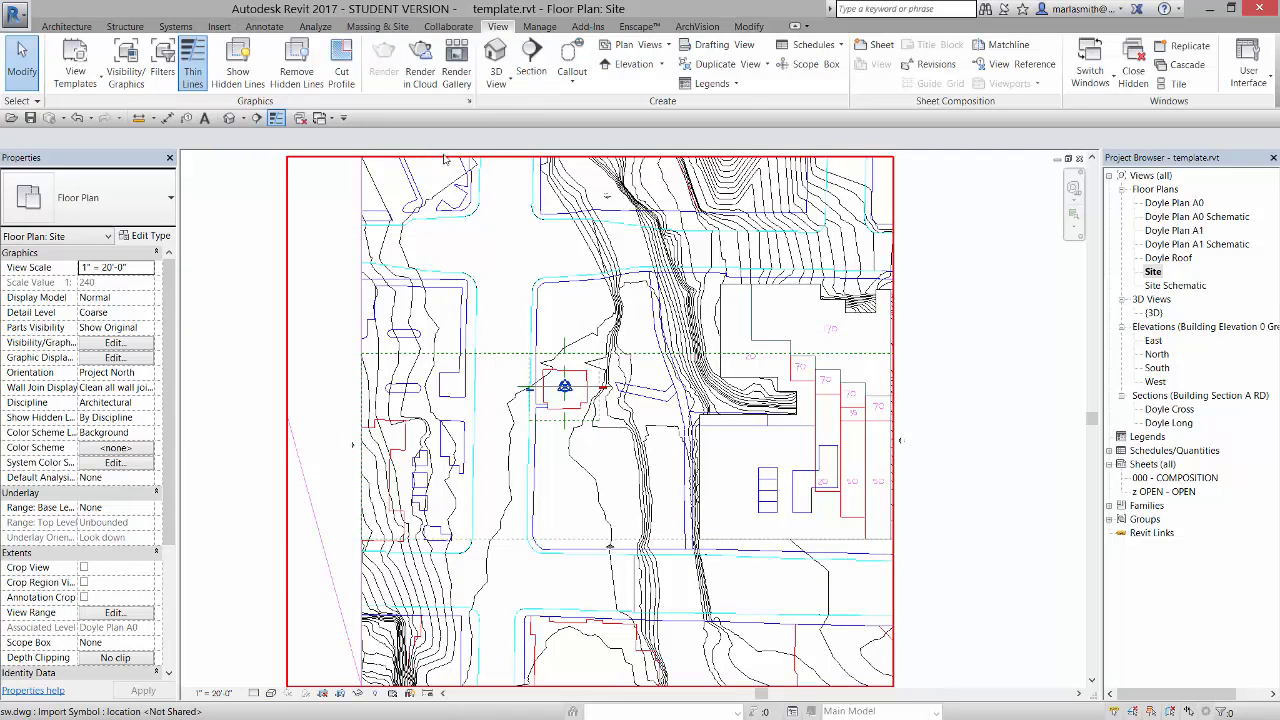
pyautogui.click(534, 60)
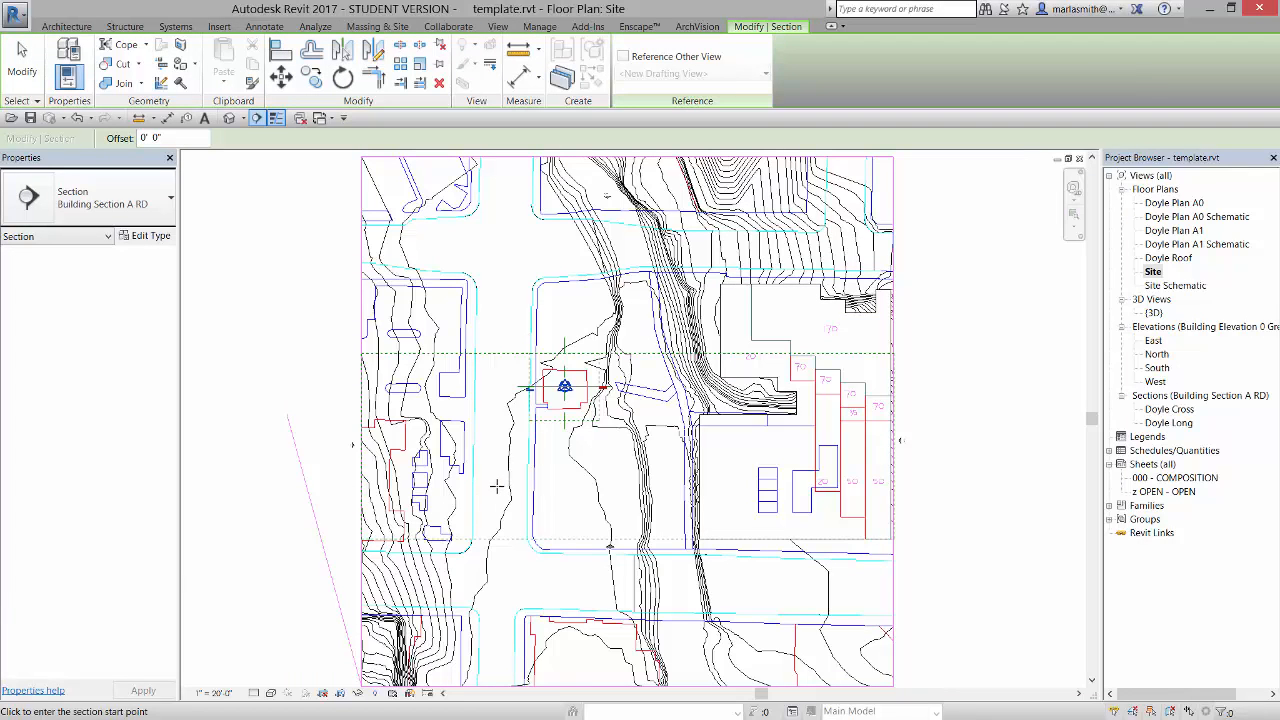
pyautogui.click(493, 485)
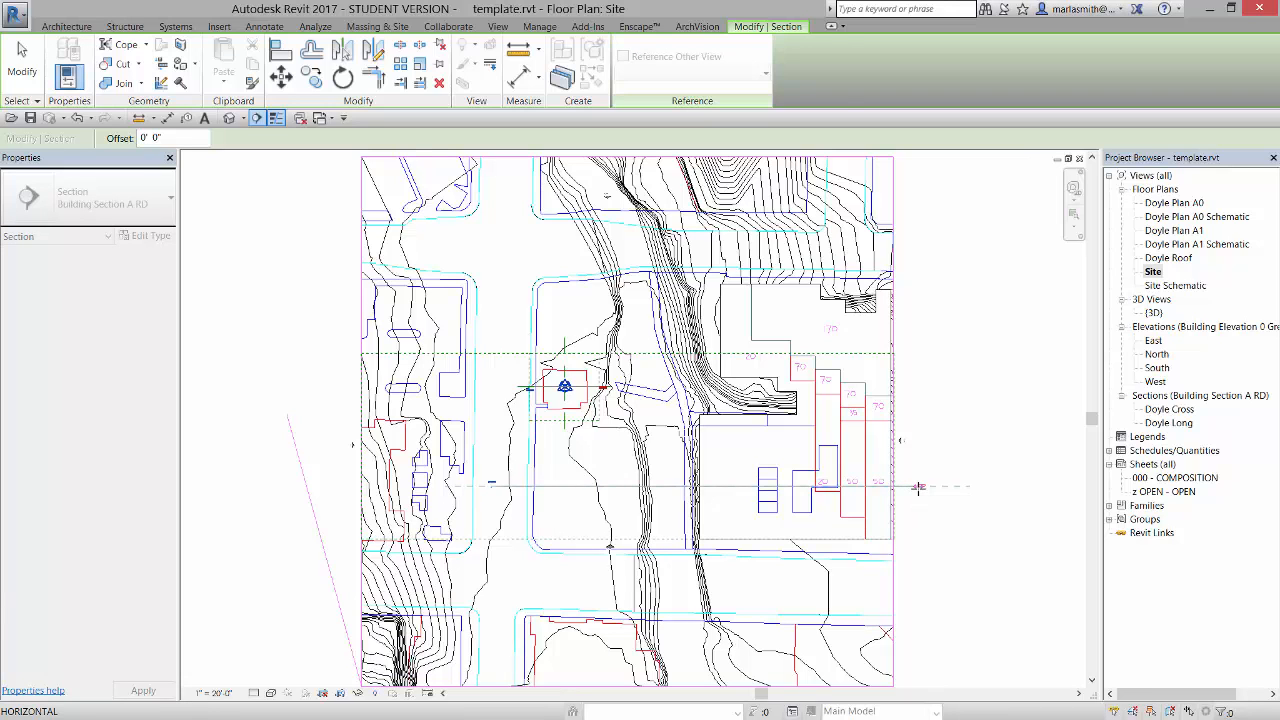
pyautogui.click(918, 487)
pyautogui.moveTo(708, 281); pyautogui.dragTo(706, 452)
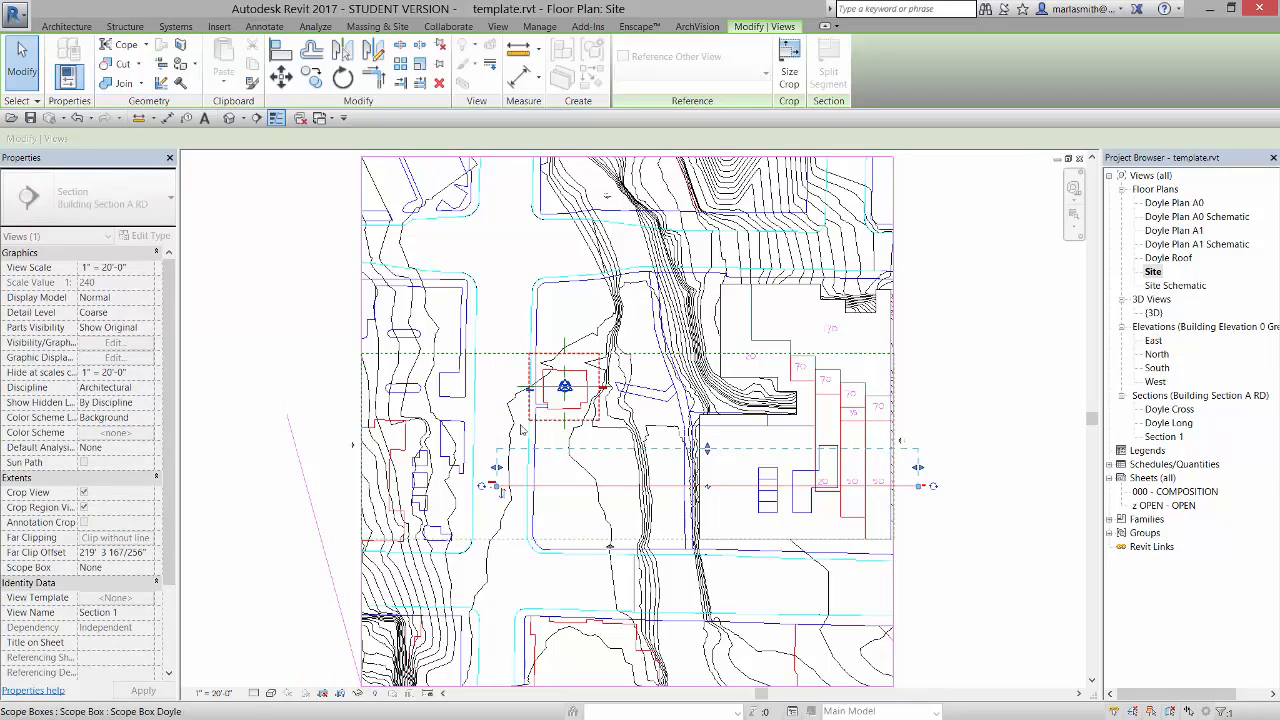
pyautogui.click(279, 292)
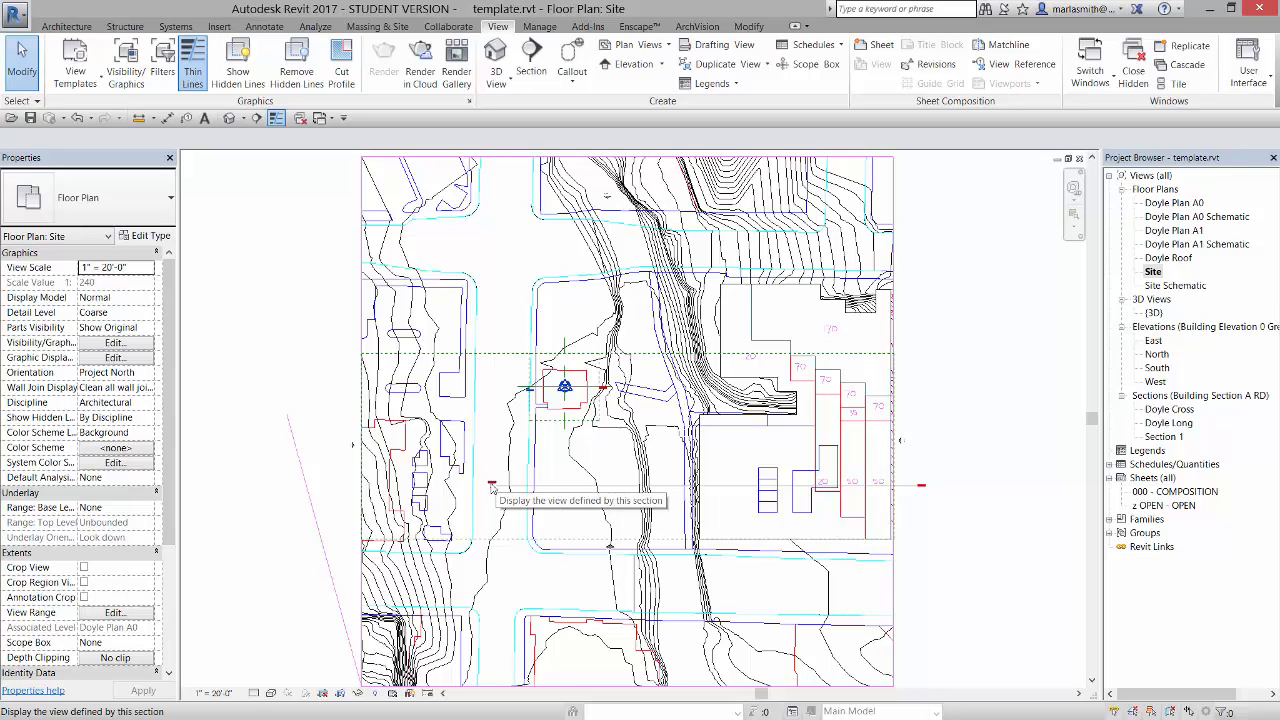
# - Open the new section view and extend its crop region above and below the terrain profile
pyautogui.doubleClick(491, 486)
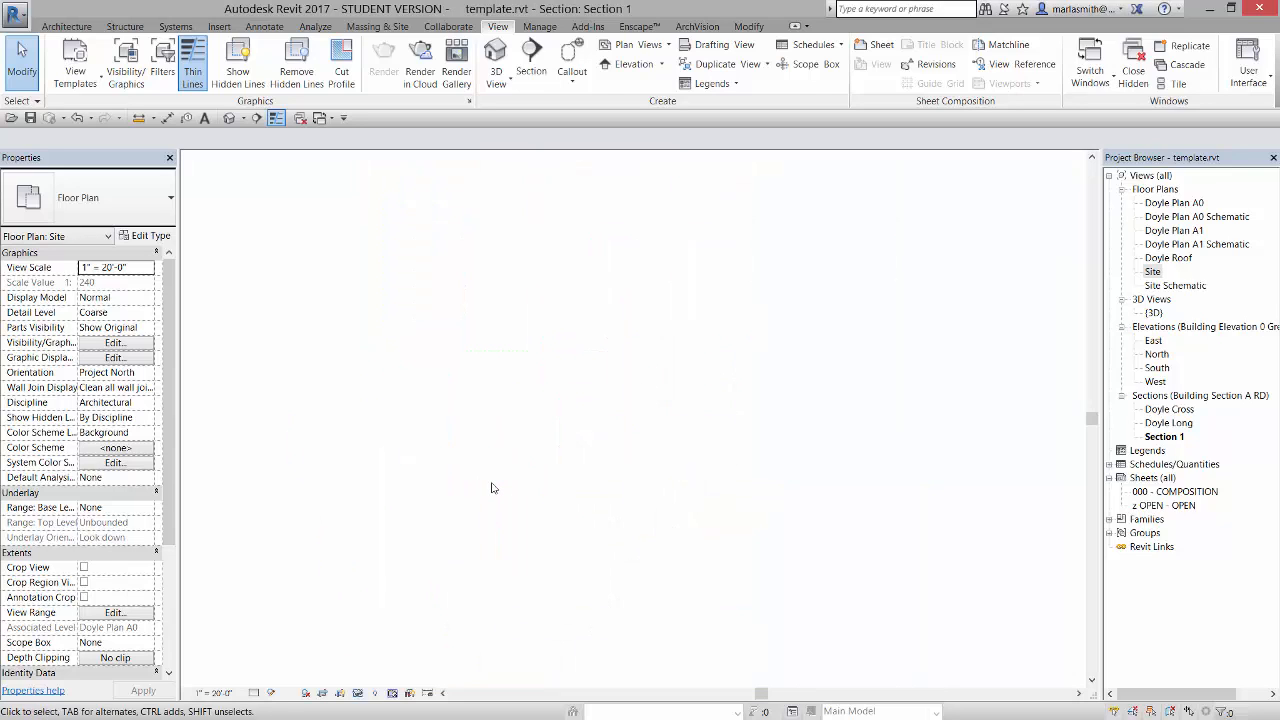
pyautogui.click(545, 413)
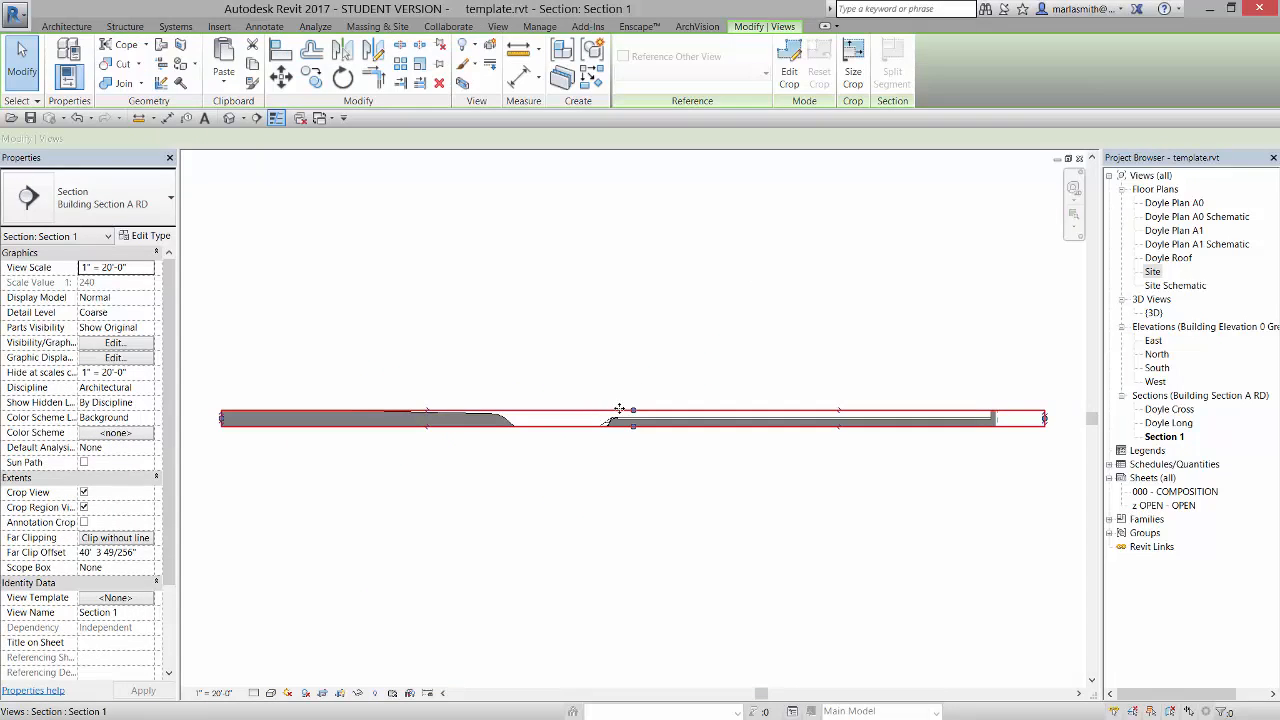
pyautogui.moveTo(633, 410); pyautogui.dragTo(635, 476)
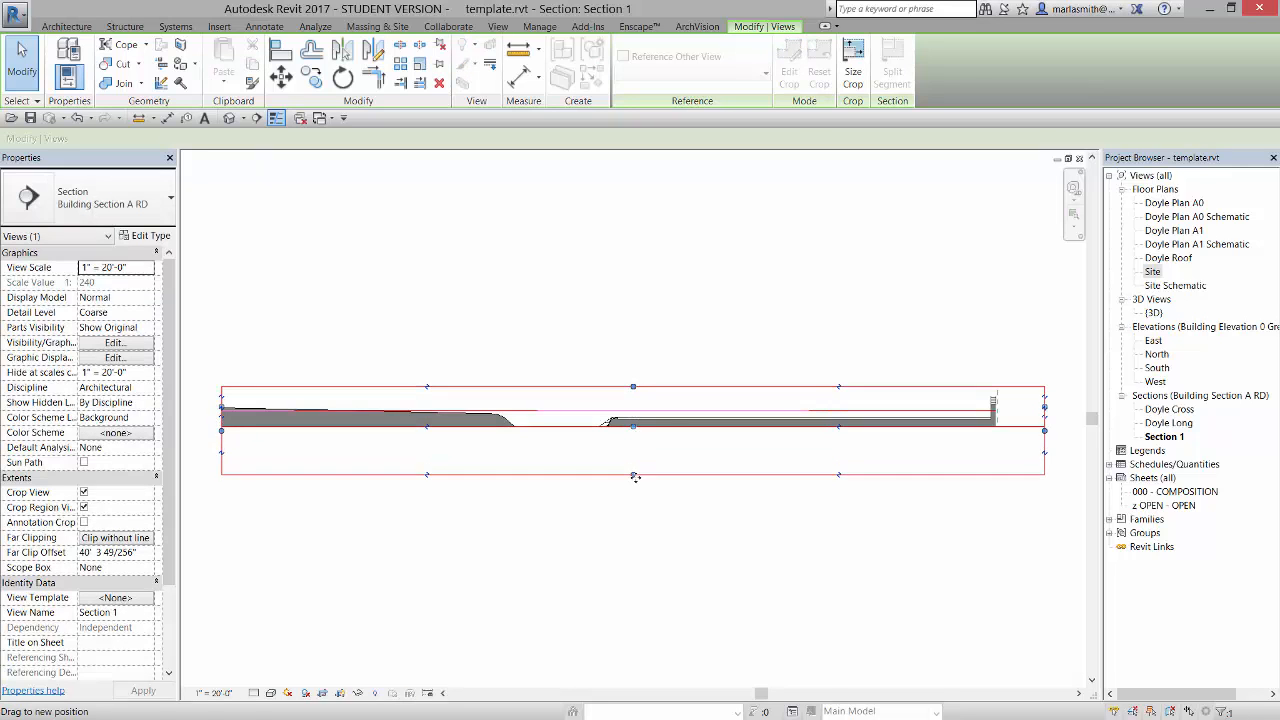
pyautogui.click(638, 532)
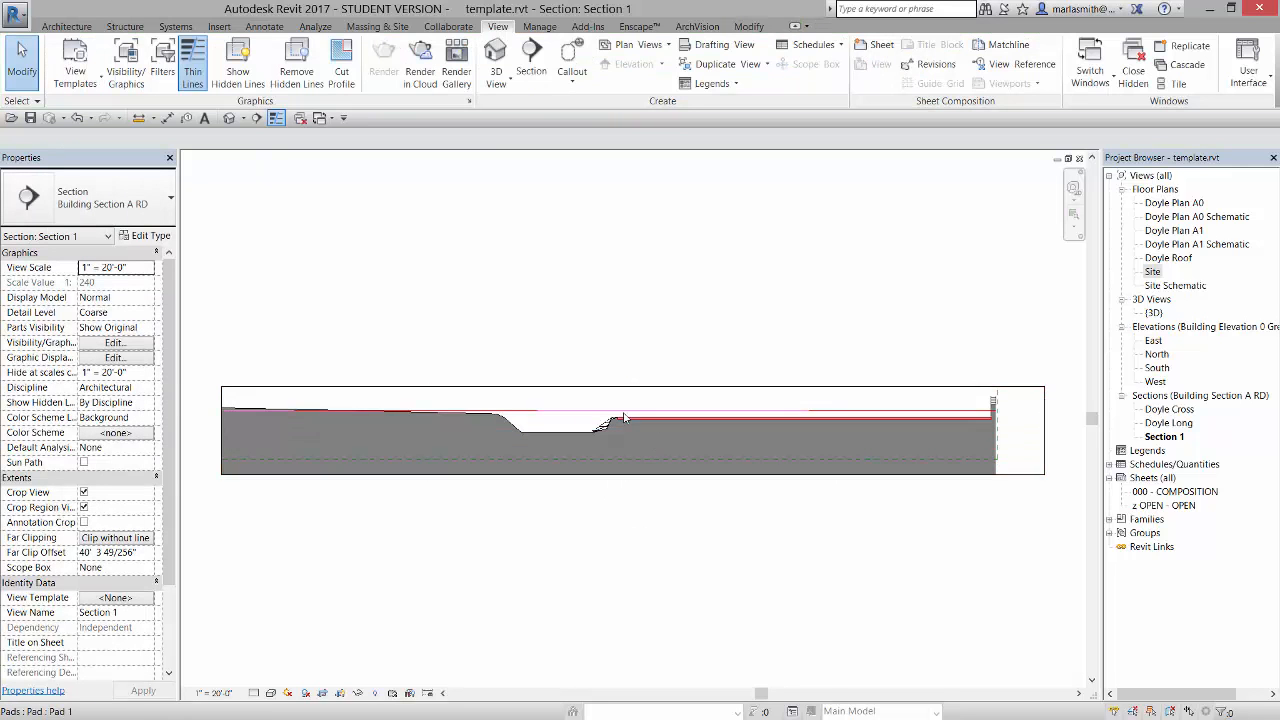
# - Draw a new level with a plan view across the pad in the section, at an elevation of about -6'
pyautogui.scroll(5, 636, 440)
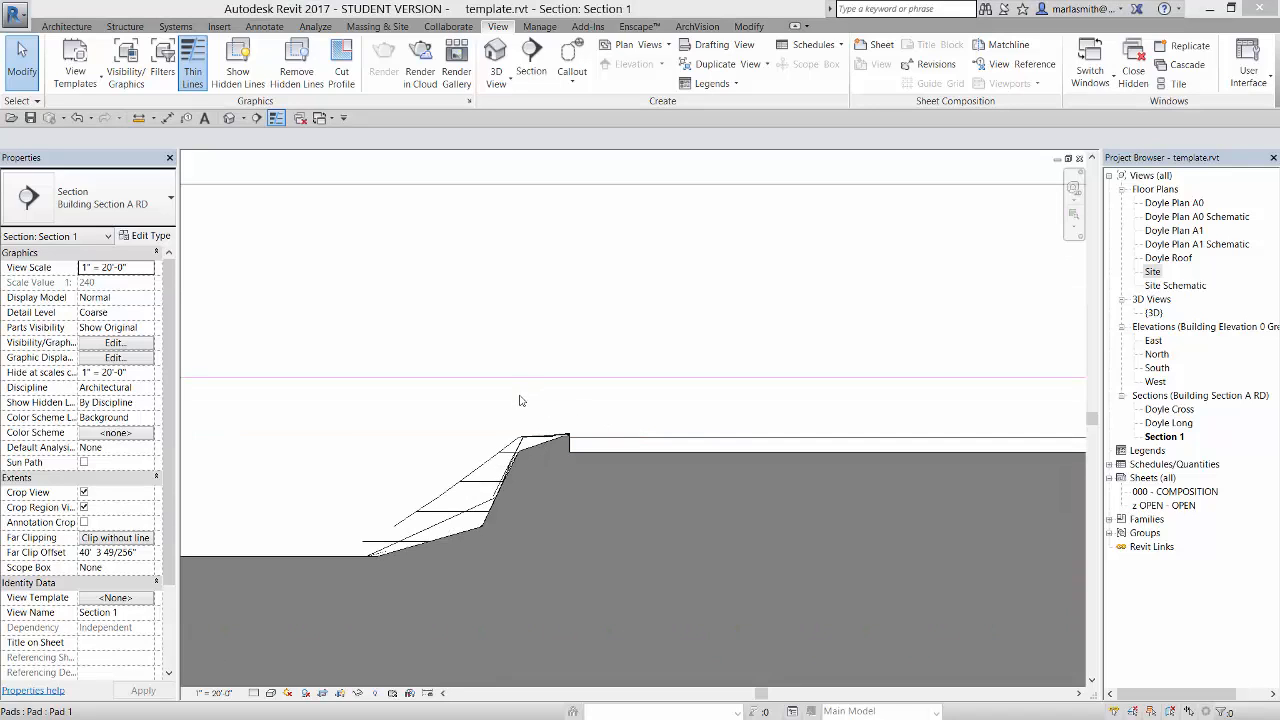
pyautogui.scroll(-3, 430, 402)
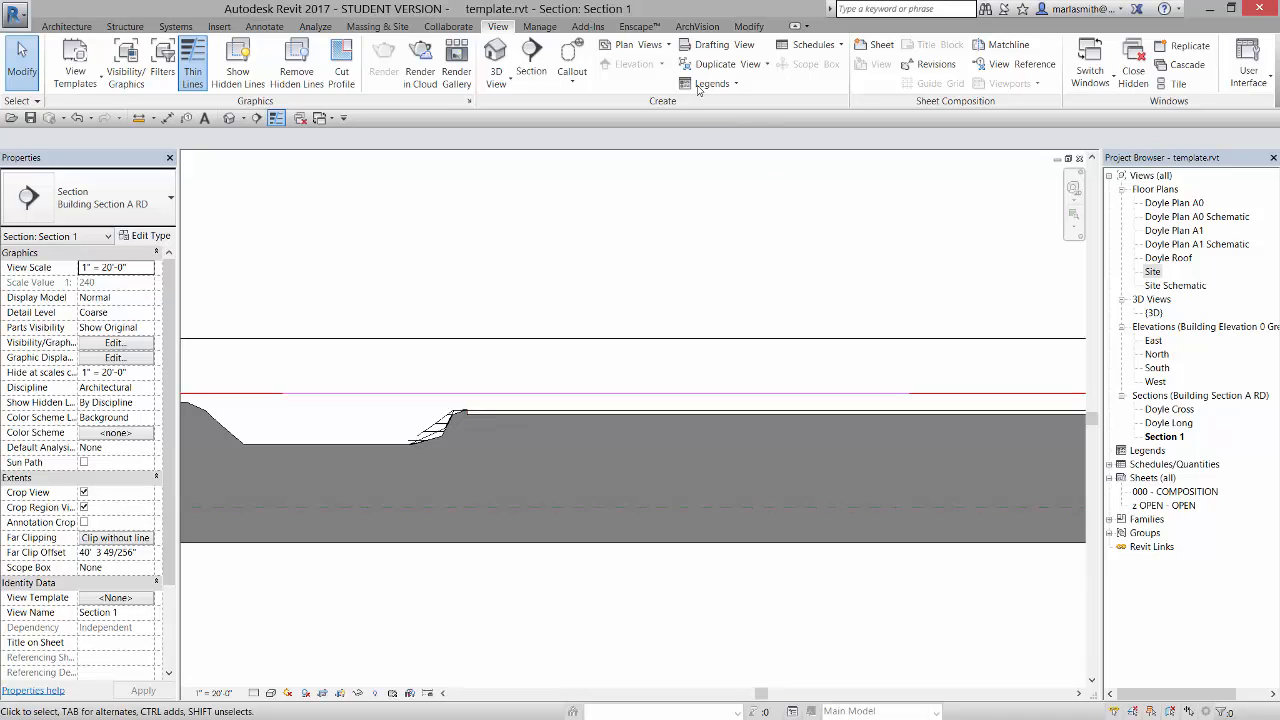
pyautogui.click(66, 26)
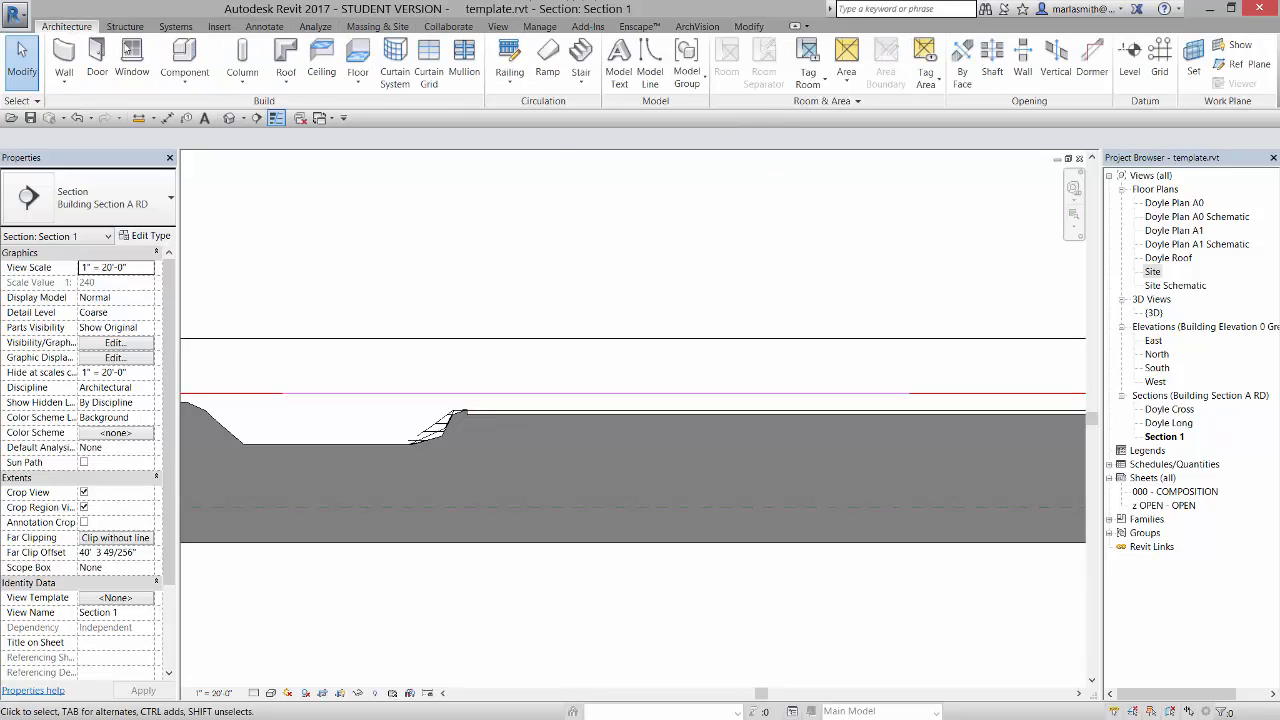
pyautogui.click(1129, 58)
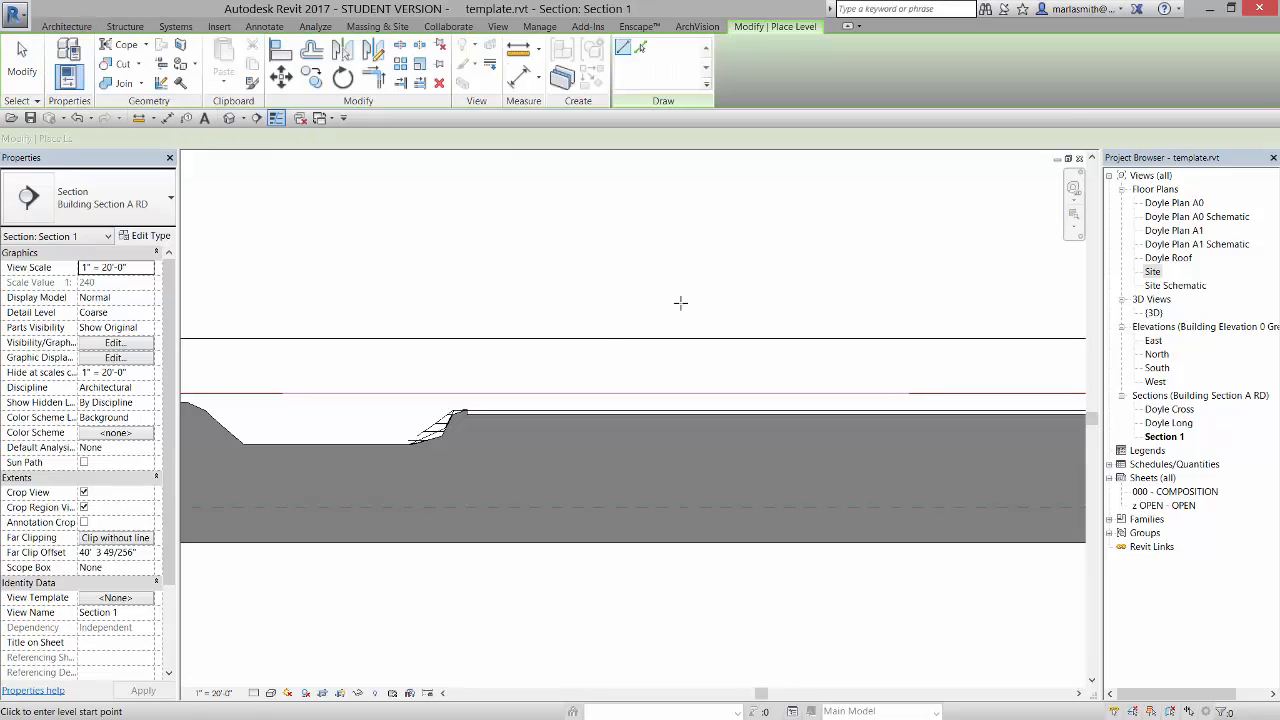
pyautogui.click(395, 405)
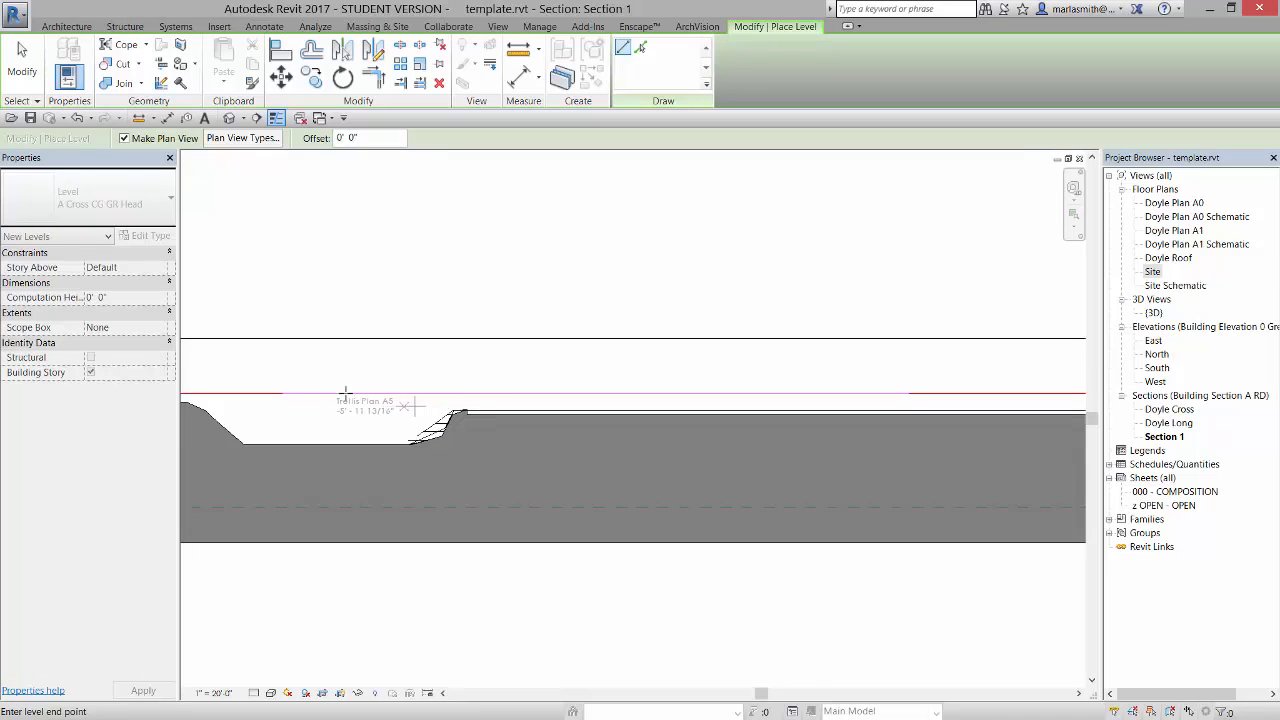
pyautogui.scroll(-2, 370, 398)
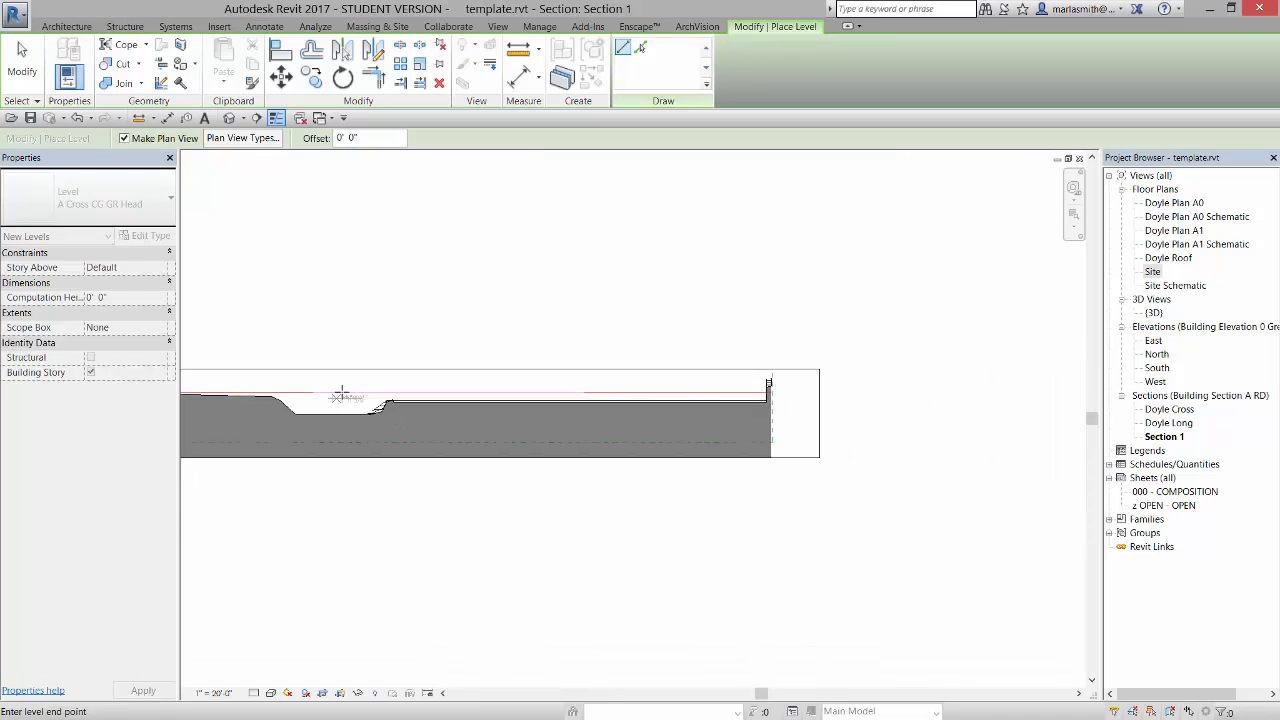
pyautogui.click(812, 398)
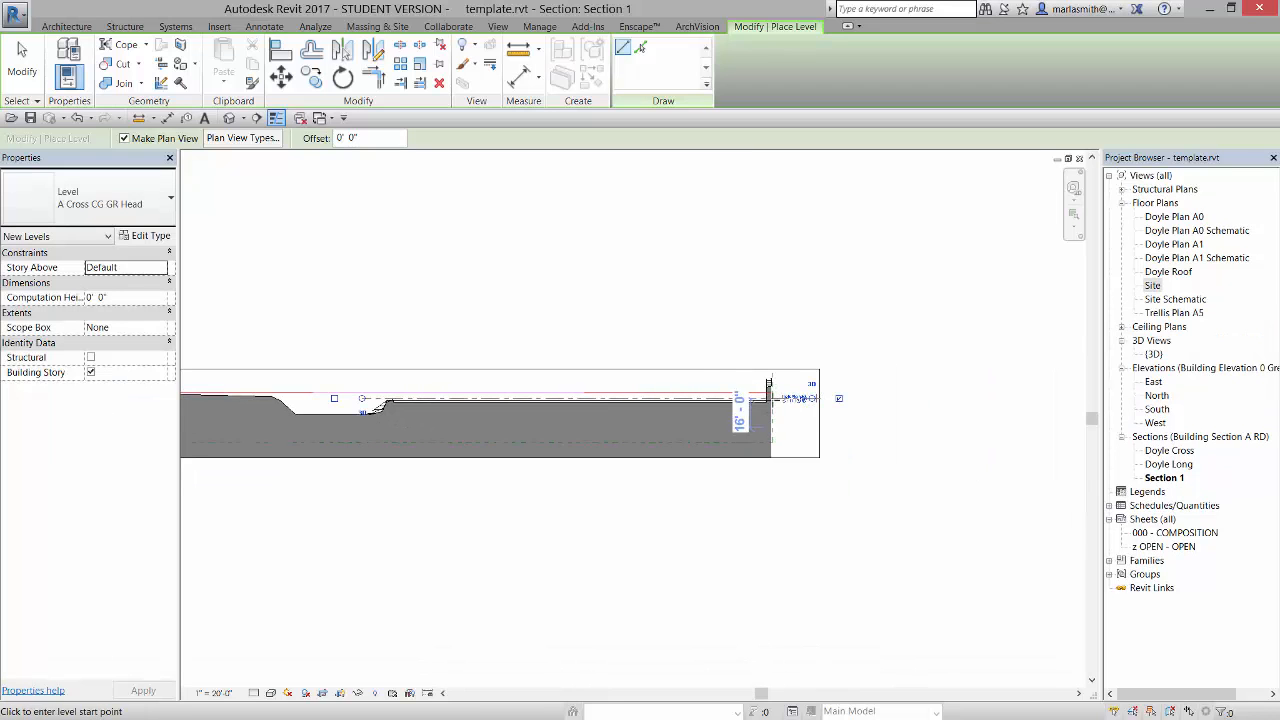
# - Rename the new level to Trellis Plan A1, including its corresponding views, and finish placing levels
pyautogui.scroll(4, 800, 400)
pyautogui.scroll(3, 829, 398)
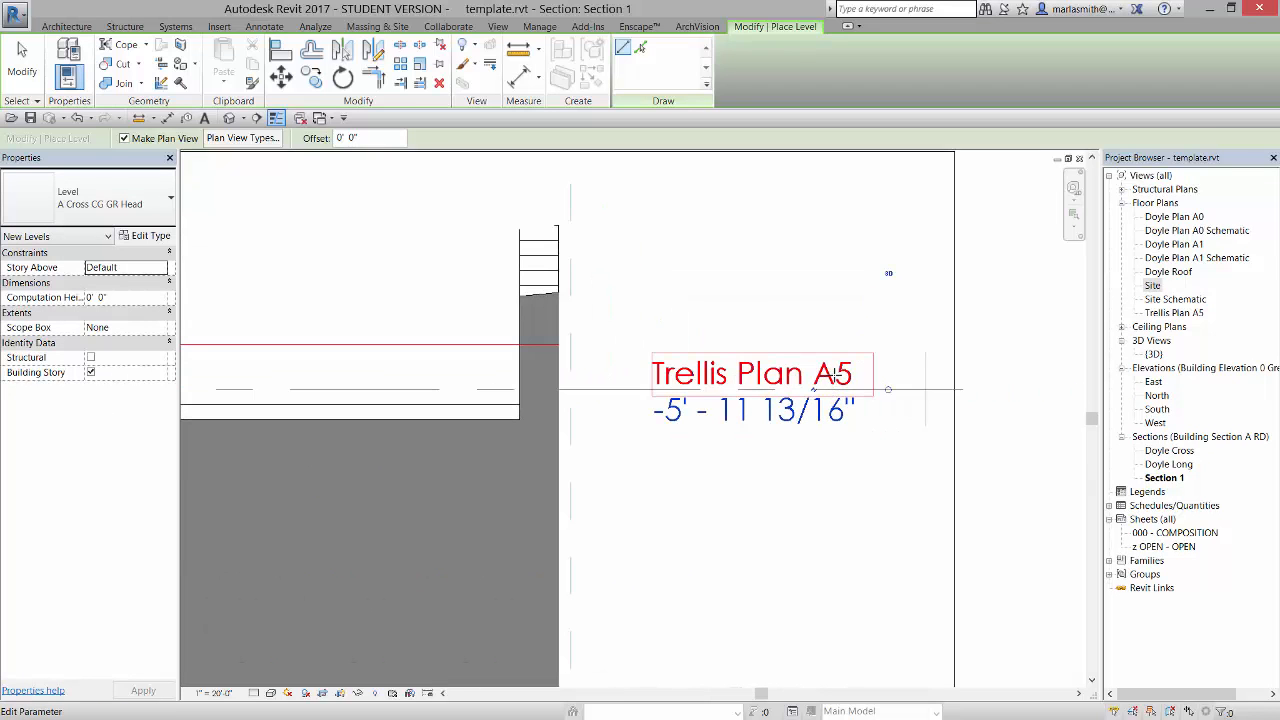
pyautogui.click(835, 377)
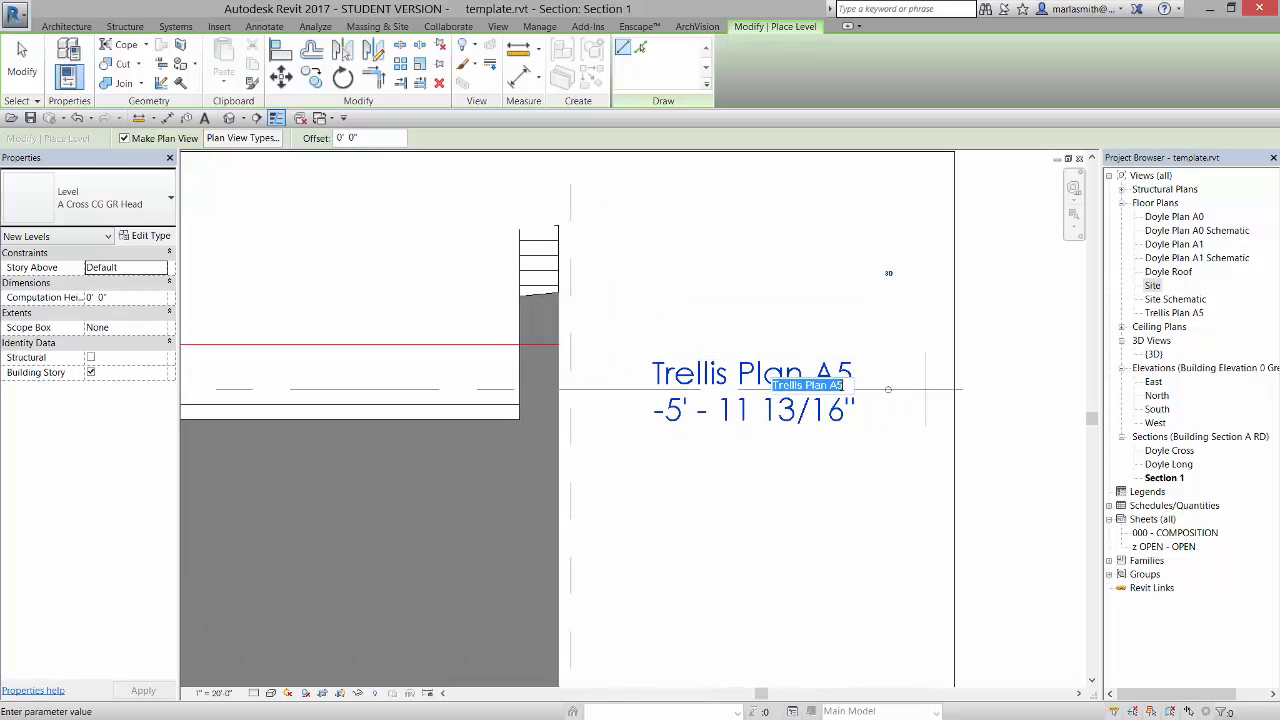
pyautogui.click(840, 385)
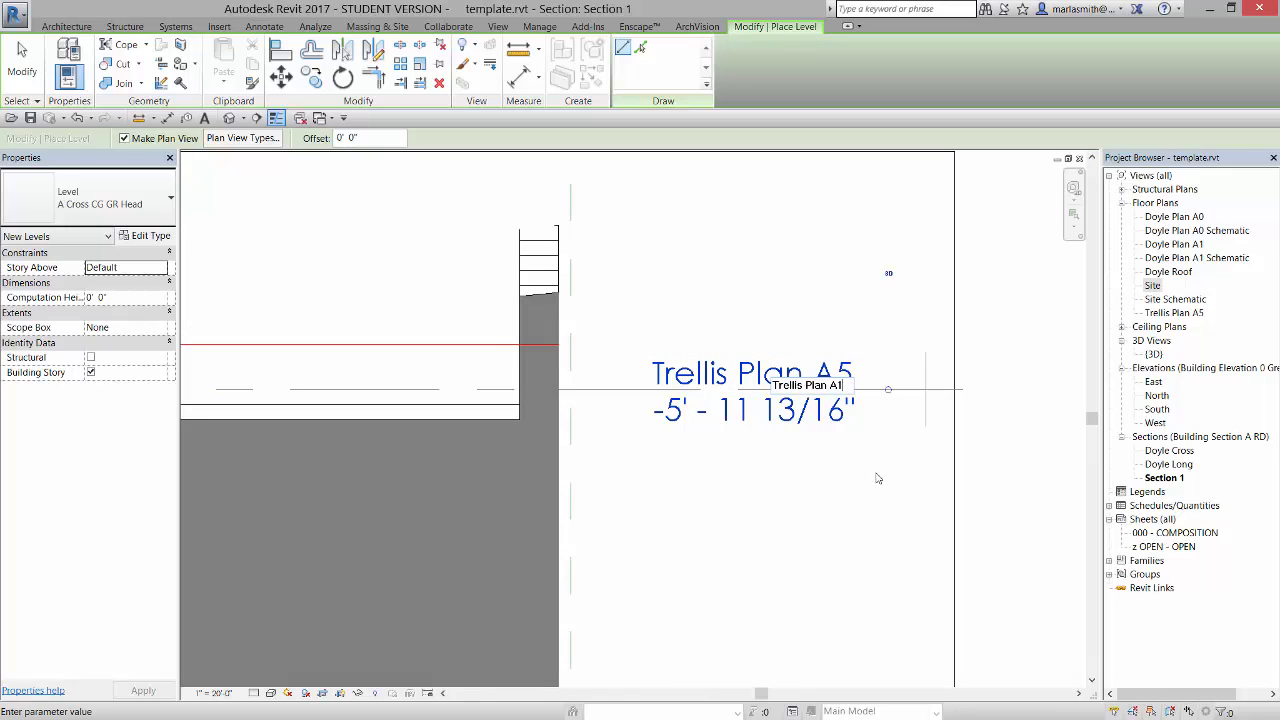
pyautogui.write('1')
pyautogui.press('Return')
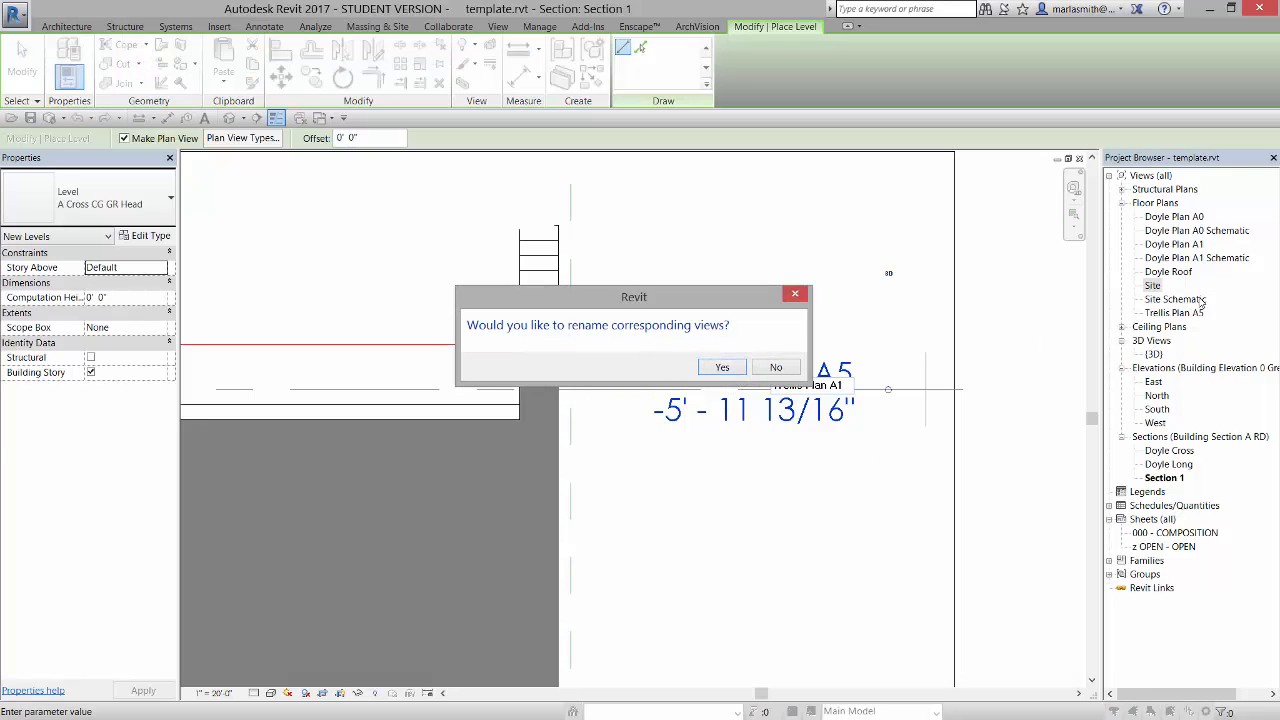
pyautogui.click(718, 368)
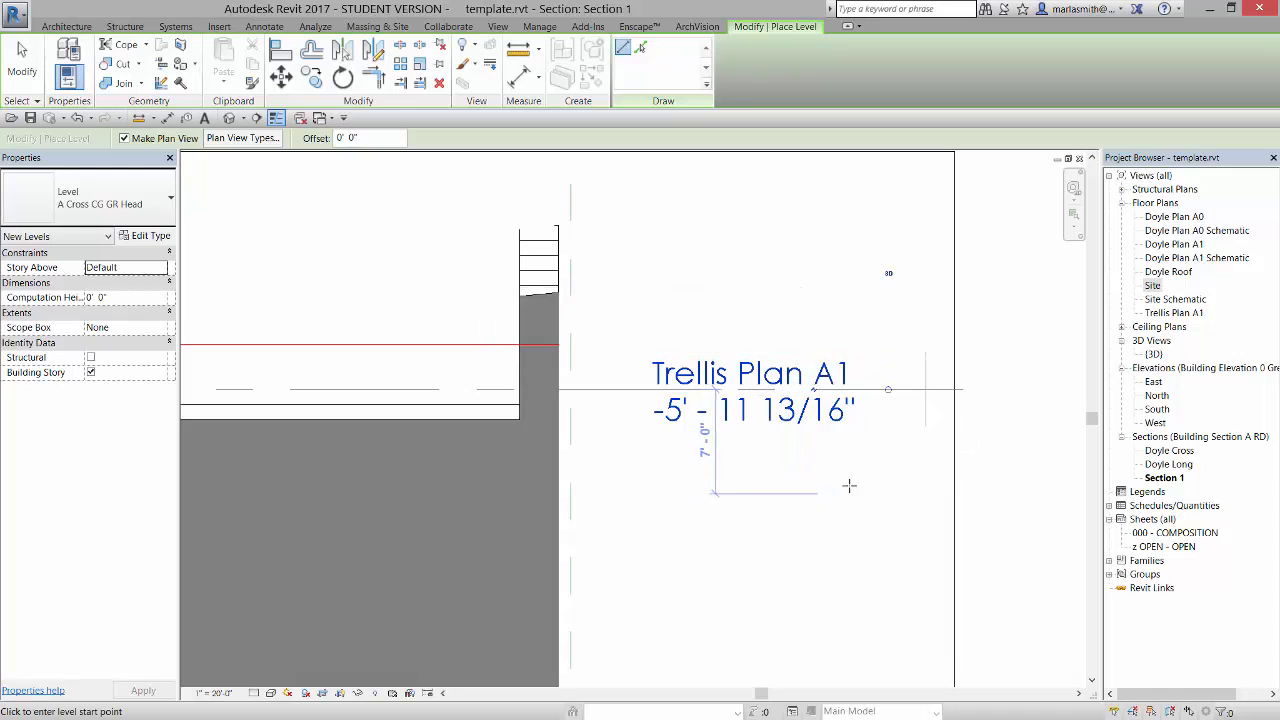
pyautogui.press('Escape')
pyautogui.press('Escape')
# - Set the Trellis Plan A1 level's elevation to -7' 0" and deselect it
pyautogui.scroll(-6, 903, 444)
pyautogui.scroll(5, 720, 429)
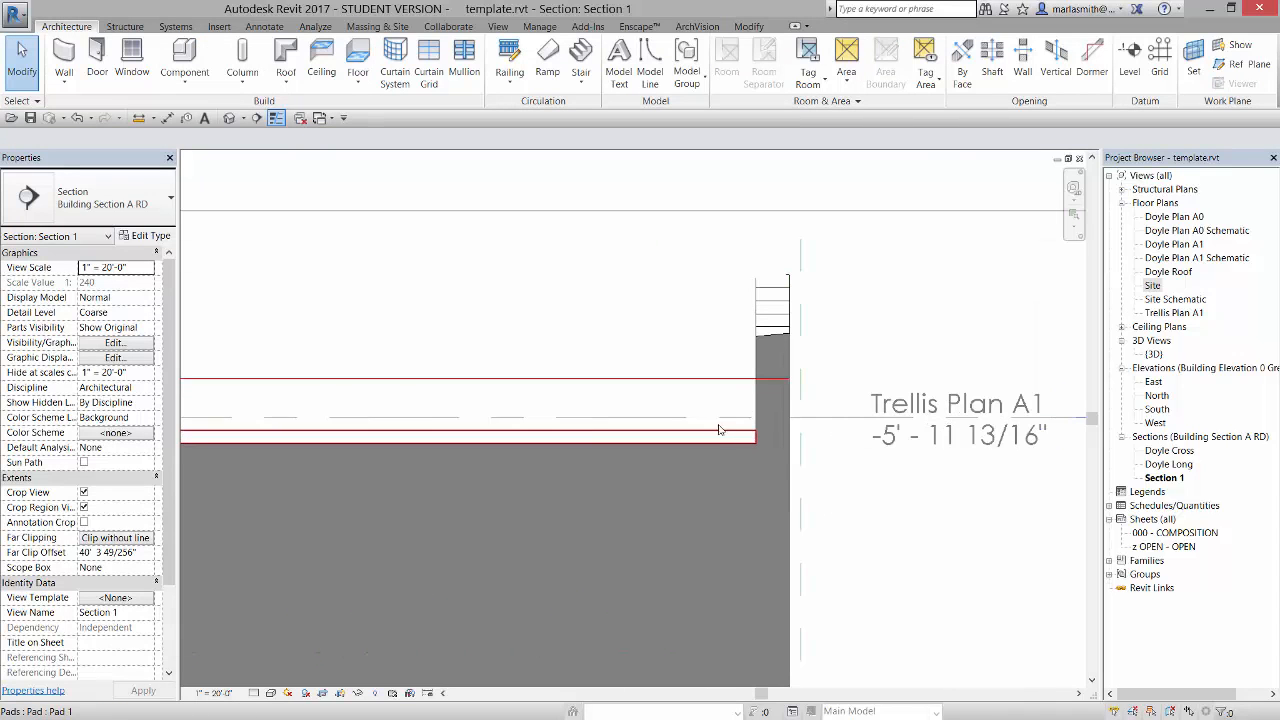
pyautogui.press('Tab')
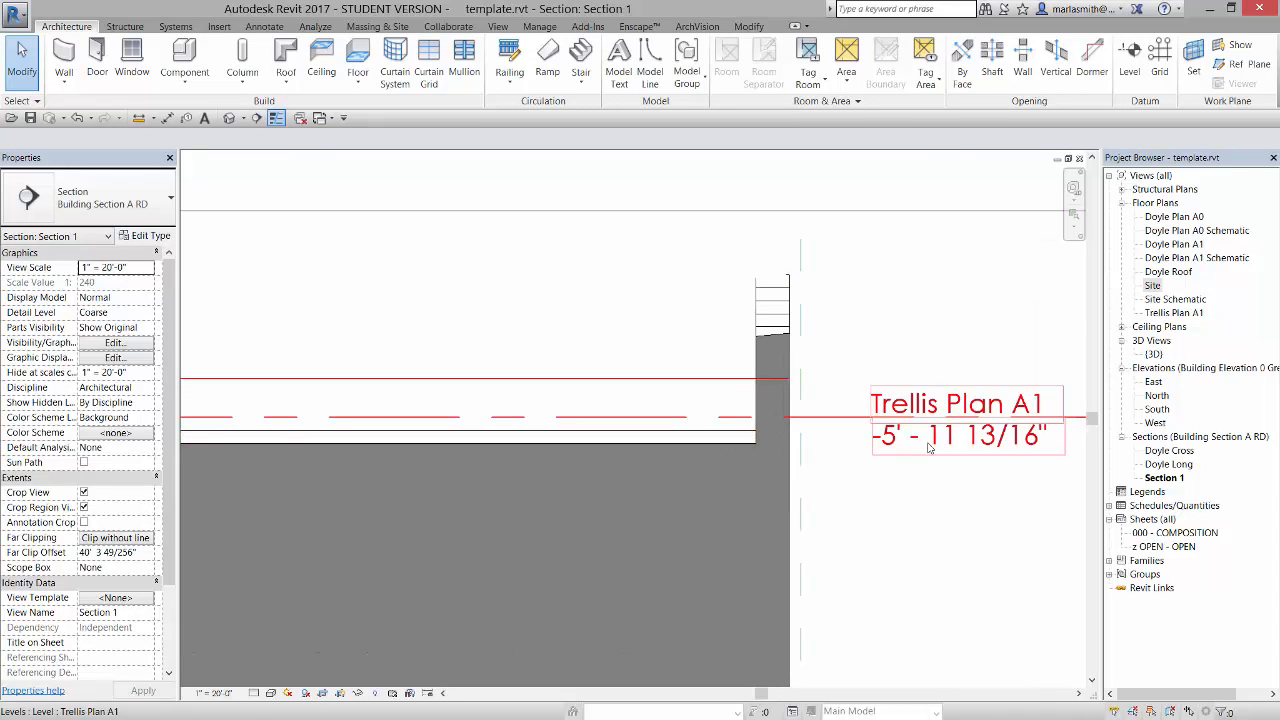
pyautogui.click(735, 426)
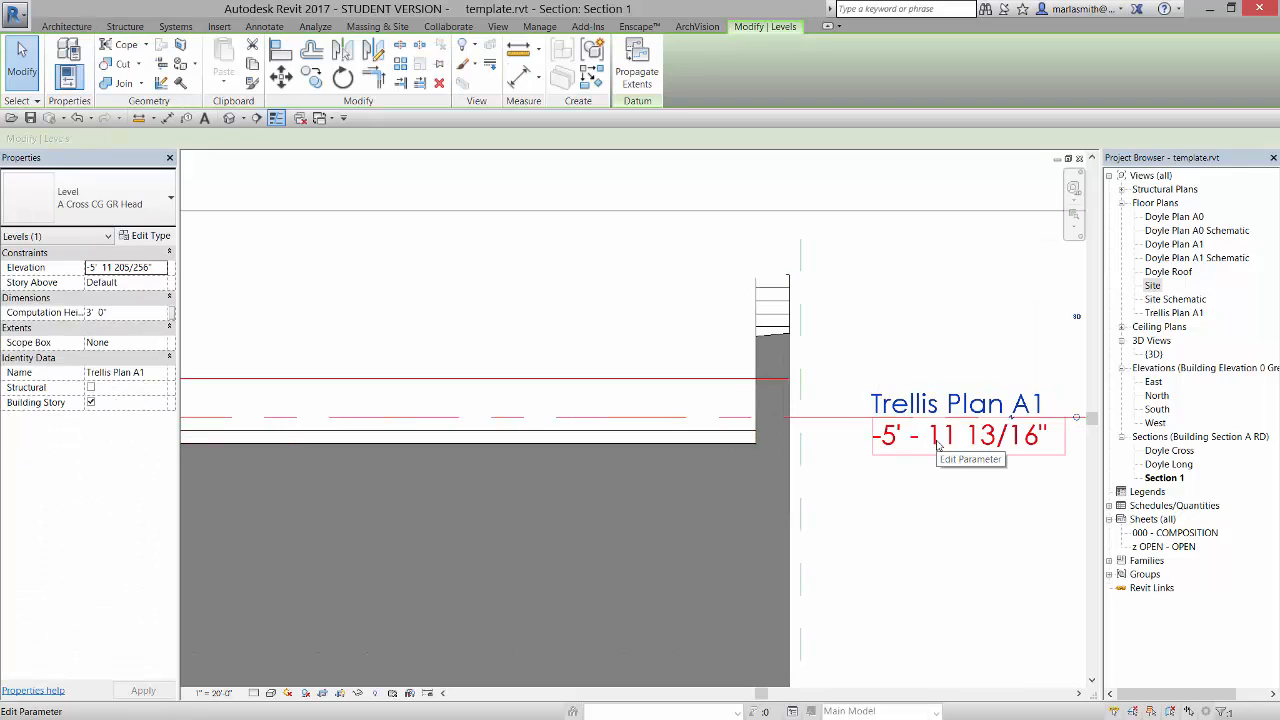
pyautogui.click(937, 444)
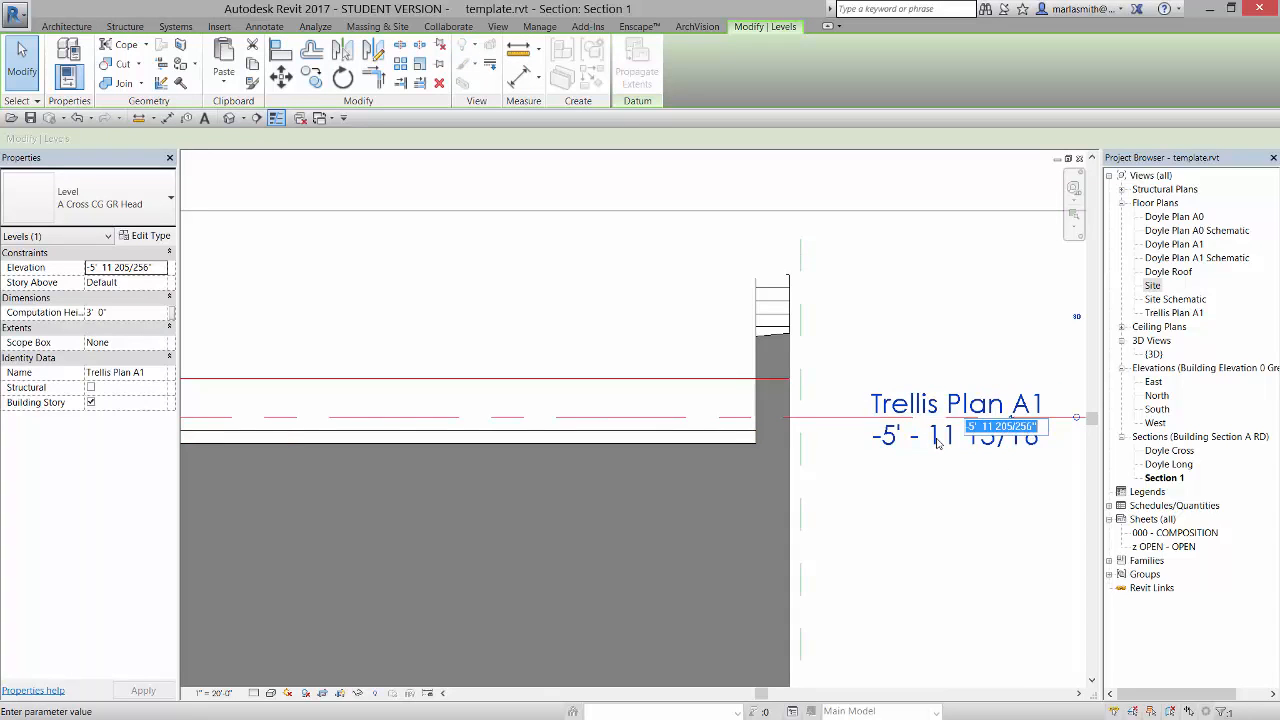
pyautogui.write('-')
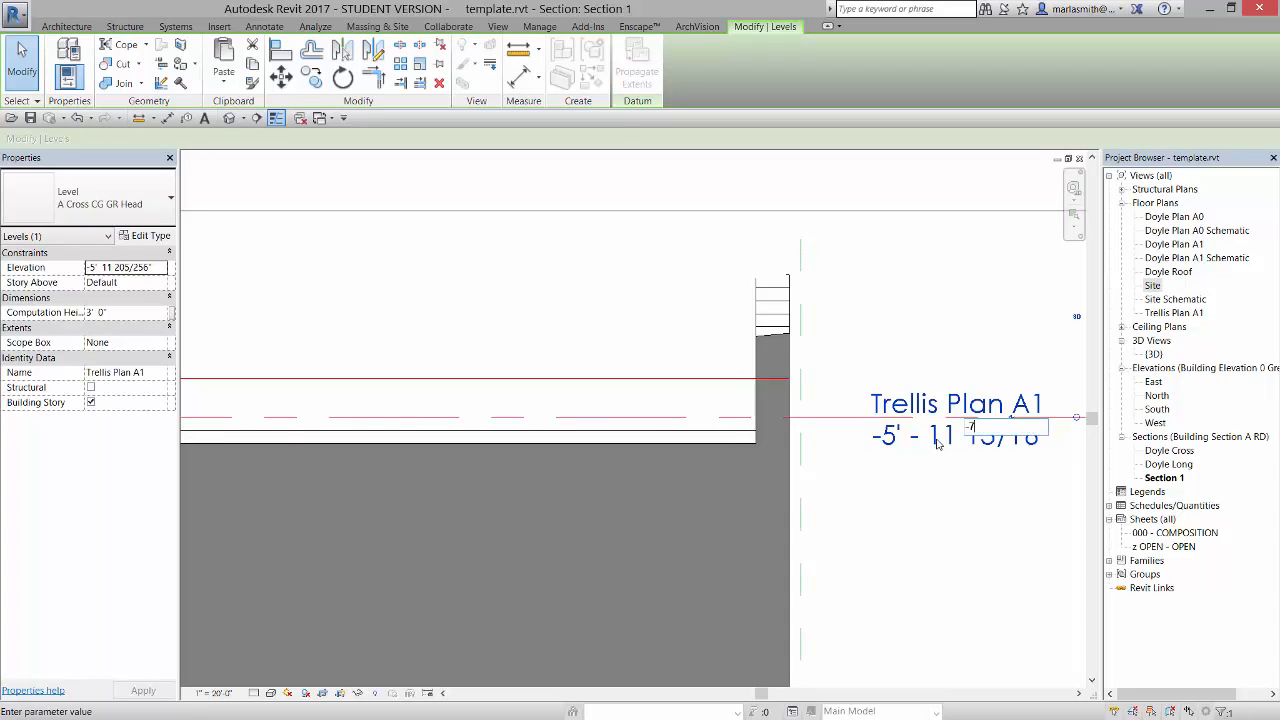
pyautogui.write('7')
pyautogui.press('Return')
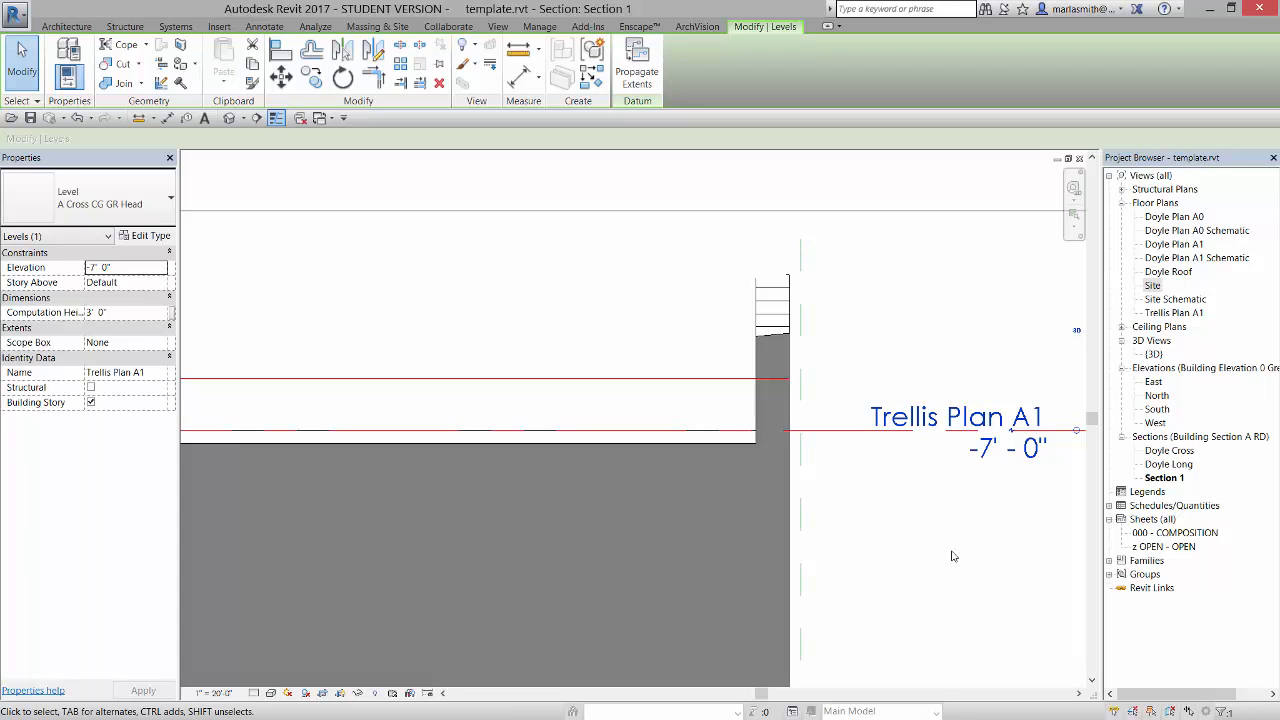
pyautogui.click(922, 491)
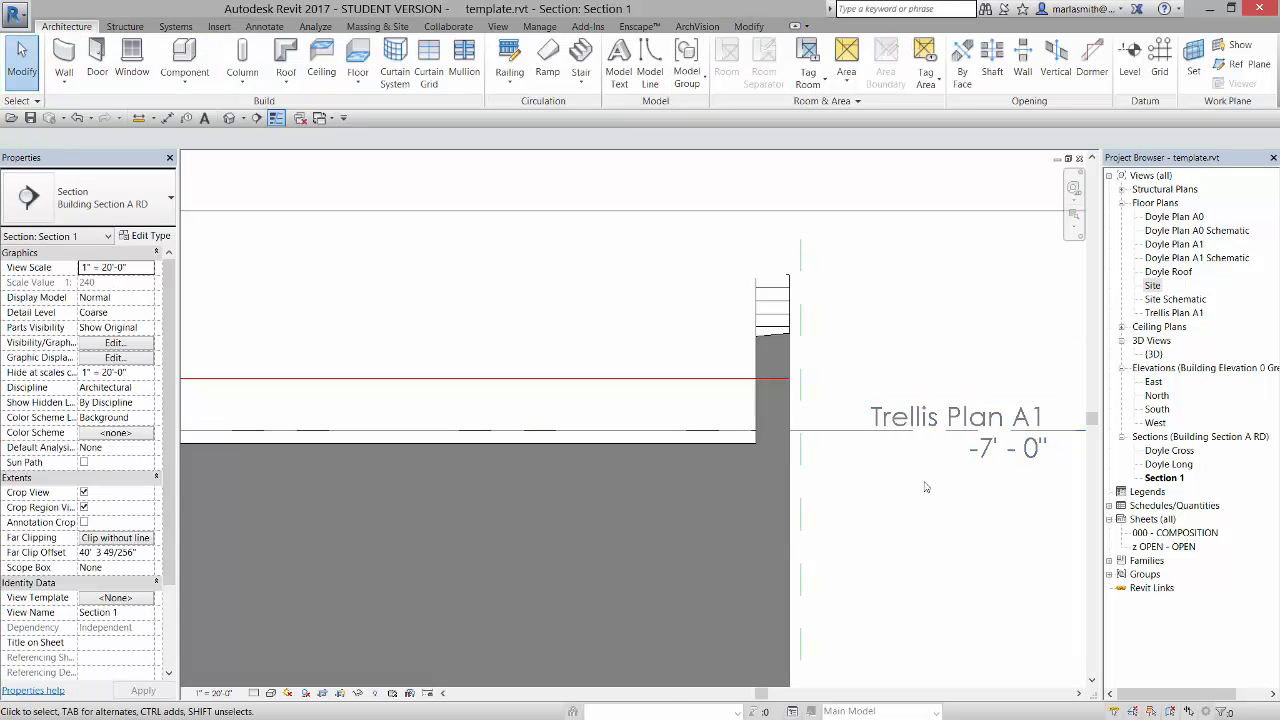
# - Assign the building pad to the Trellis Plan A1 level with a height offset of -4' 0"
pyautogui.scroll(-3, 929, 484)
pyautogui.scroll(-3, 929, 484)
pyautogui.scroll(6, 467, 470)
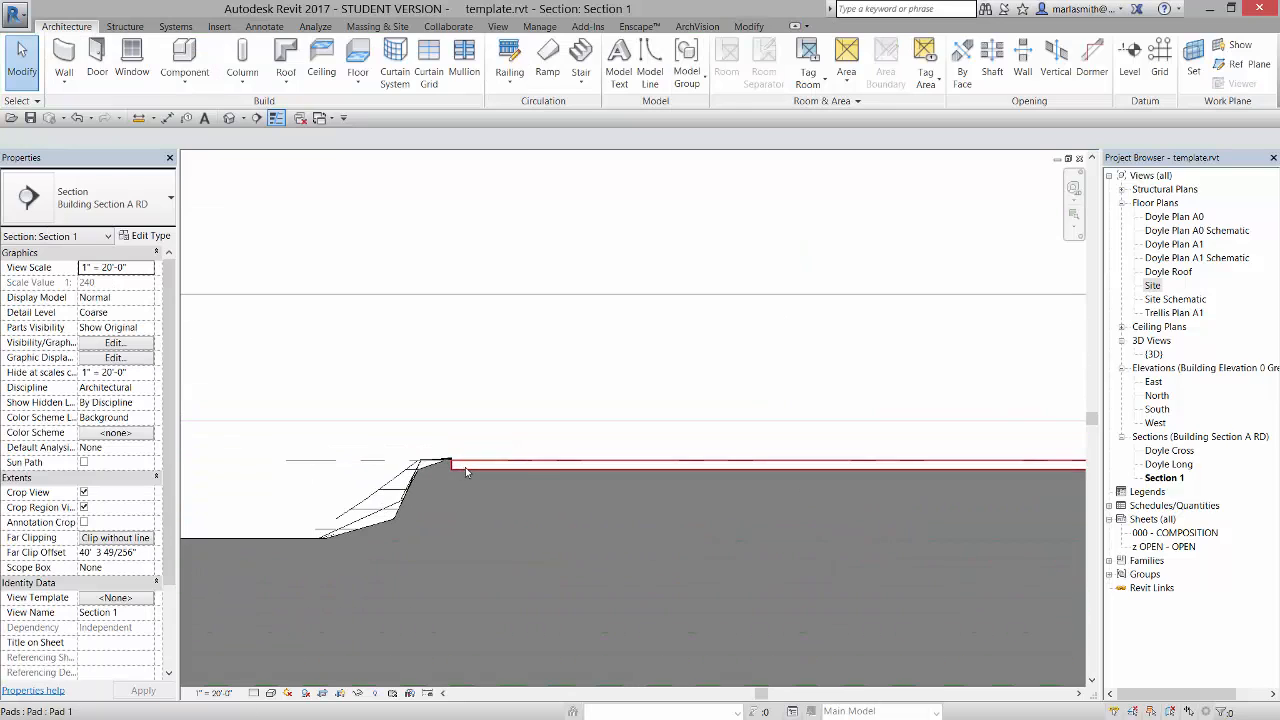
pyautogui.click(466, 467)
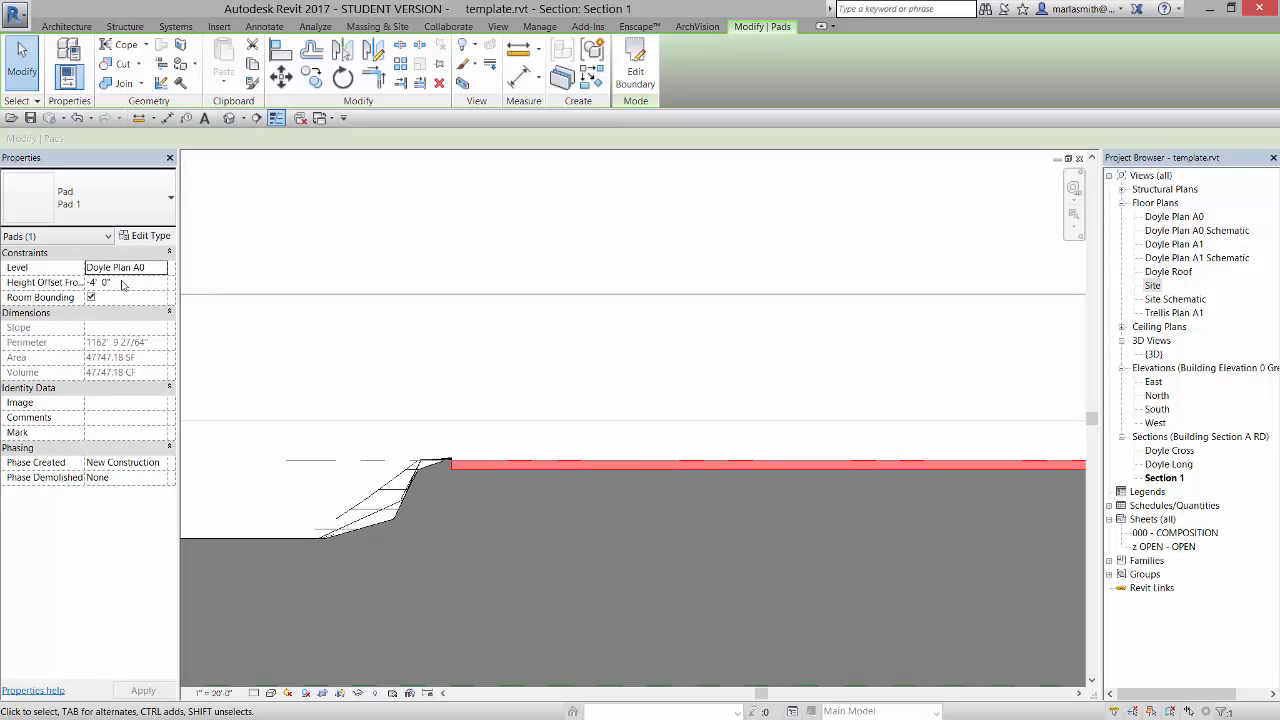
pyautogui.click(161, 268)
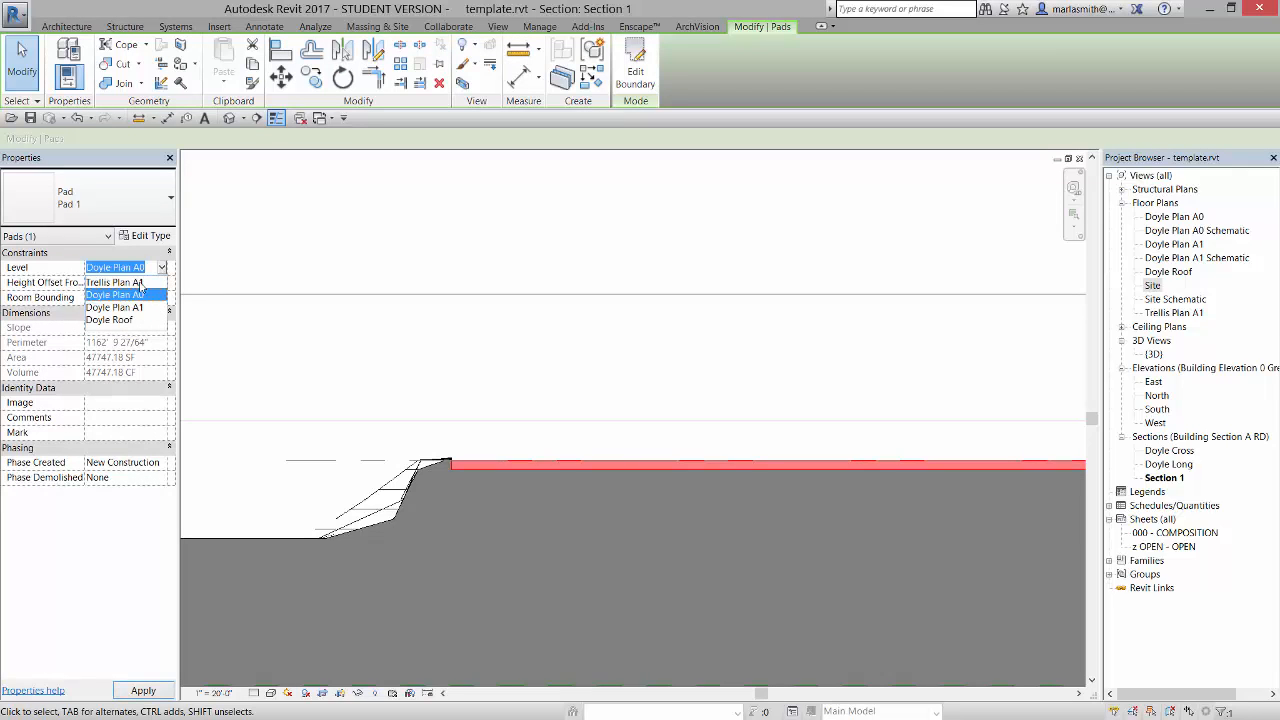
pyautogui.click(114, 282)
pyautogui.click(100, 282)
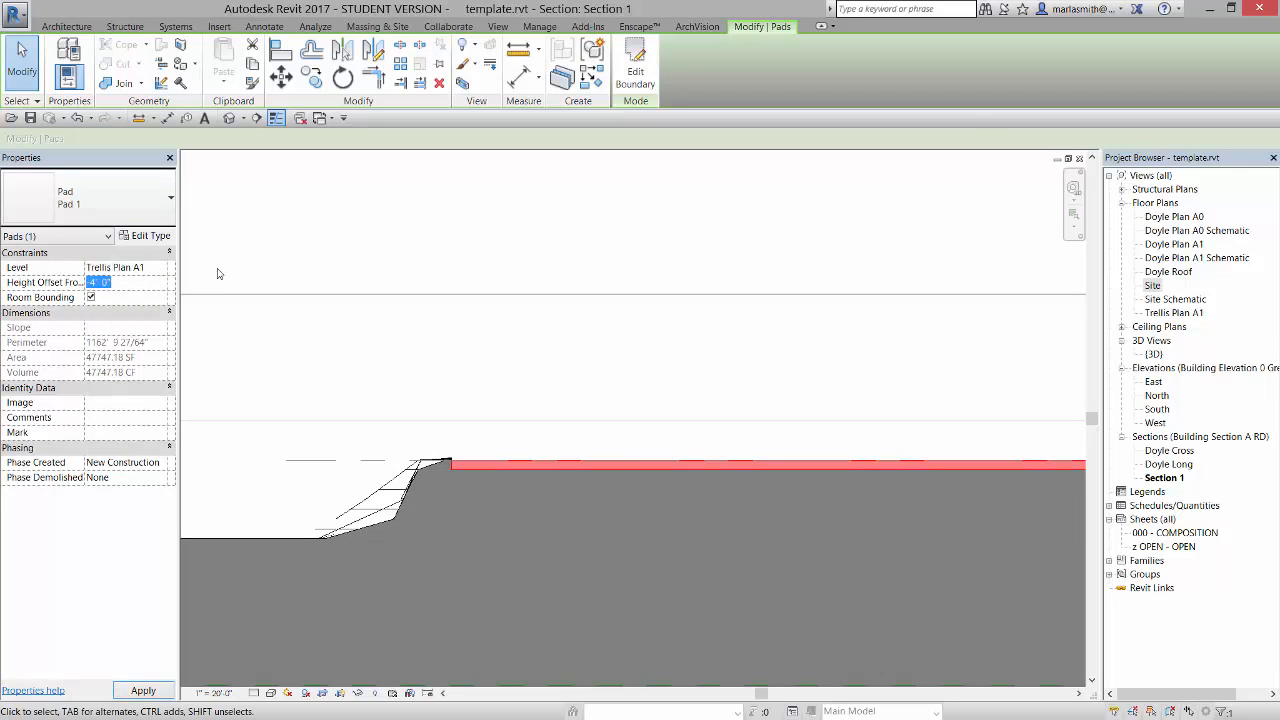
pyautogui.press('Return')
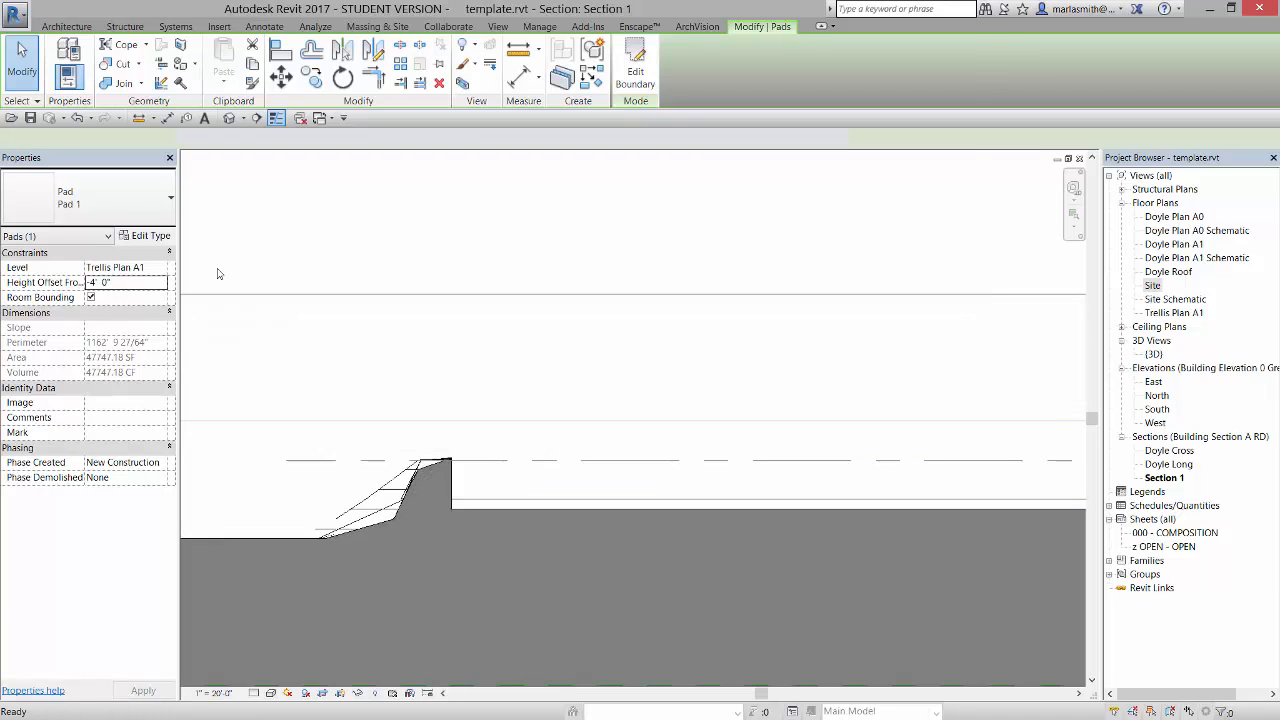
pyautogui.press('l')
pyautogui.press('l')
pyautogui.scroll(-3, 272, 450)
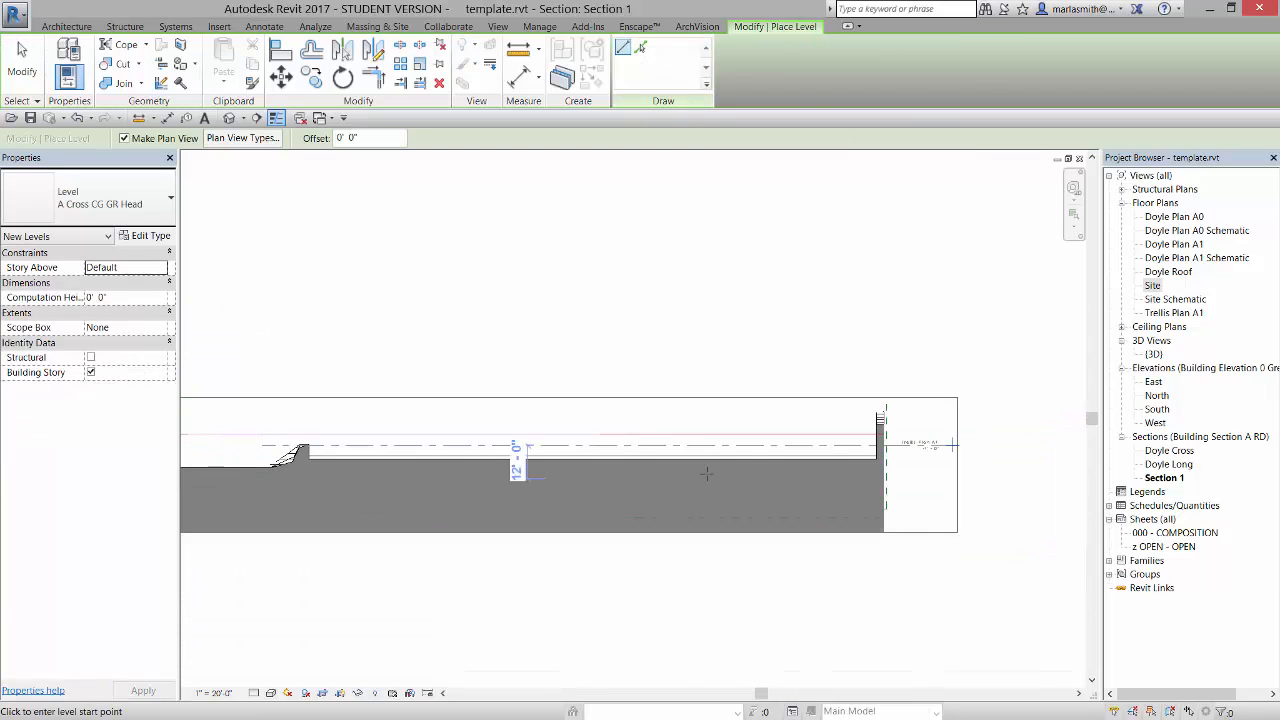
pyautogui.scroll(2, 936, 494)
pyautogui.press('Escape')
pyautogui.press('Escape')
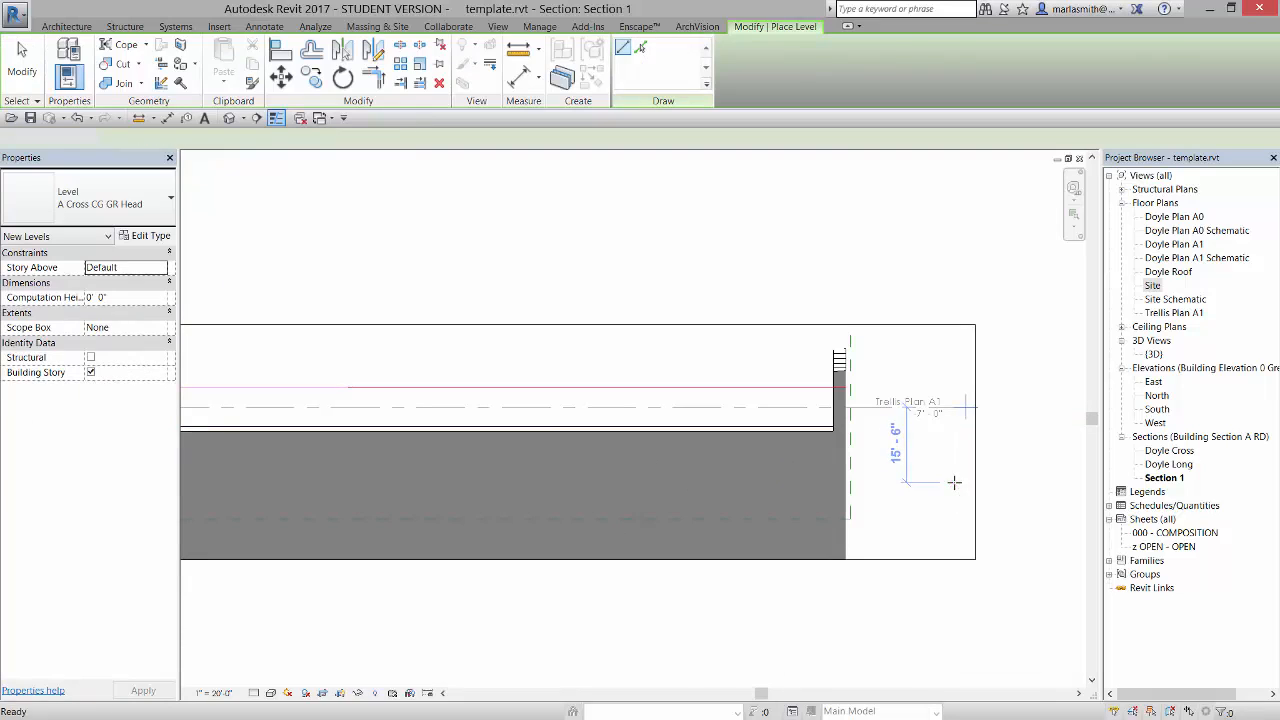
# - Set the building pad's height offset from the Trellis Plan A1 level to 0' 0"
pyautogui.click(788, 431)
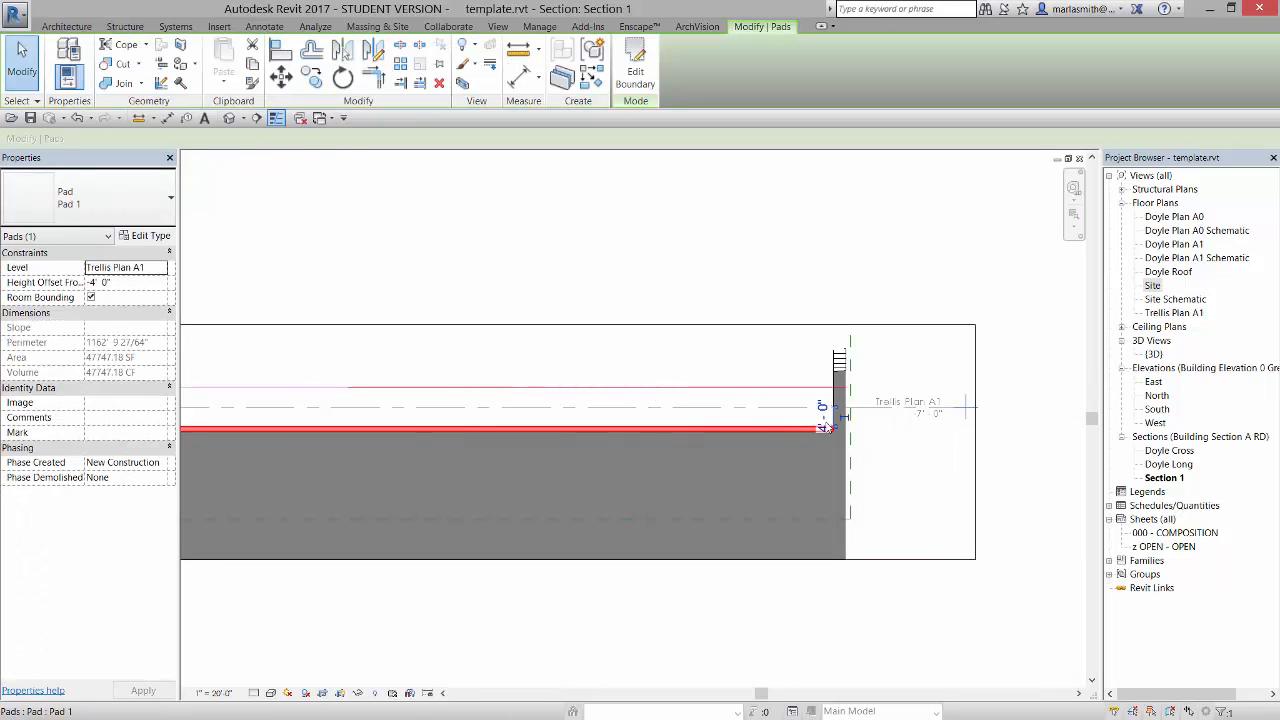
pyautogui.scroll(2, 850, 415)
pyautogui.click(118, 282)
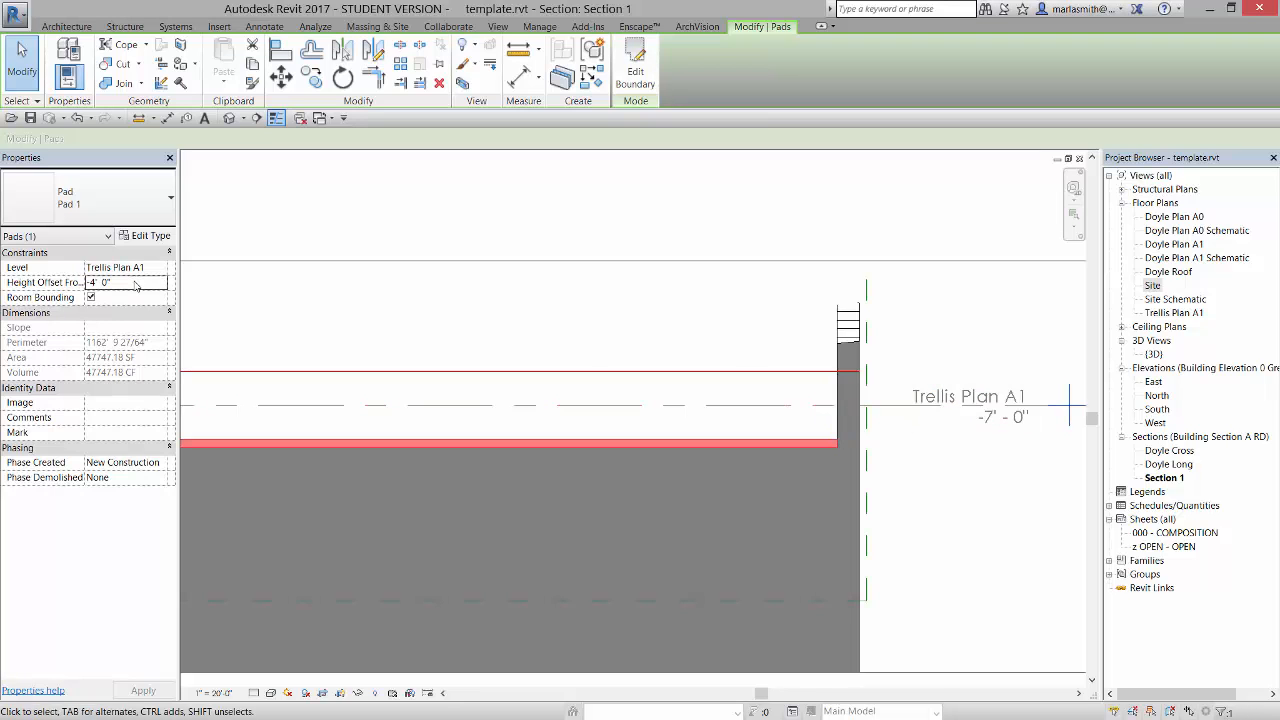
pyautogui.write('0')
pyautogui.press('Return')
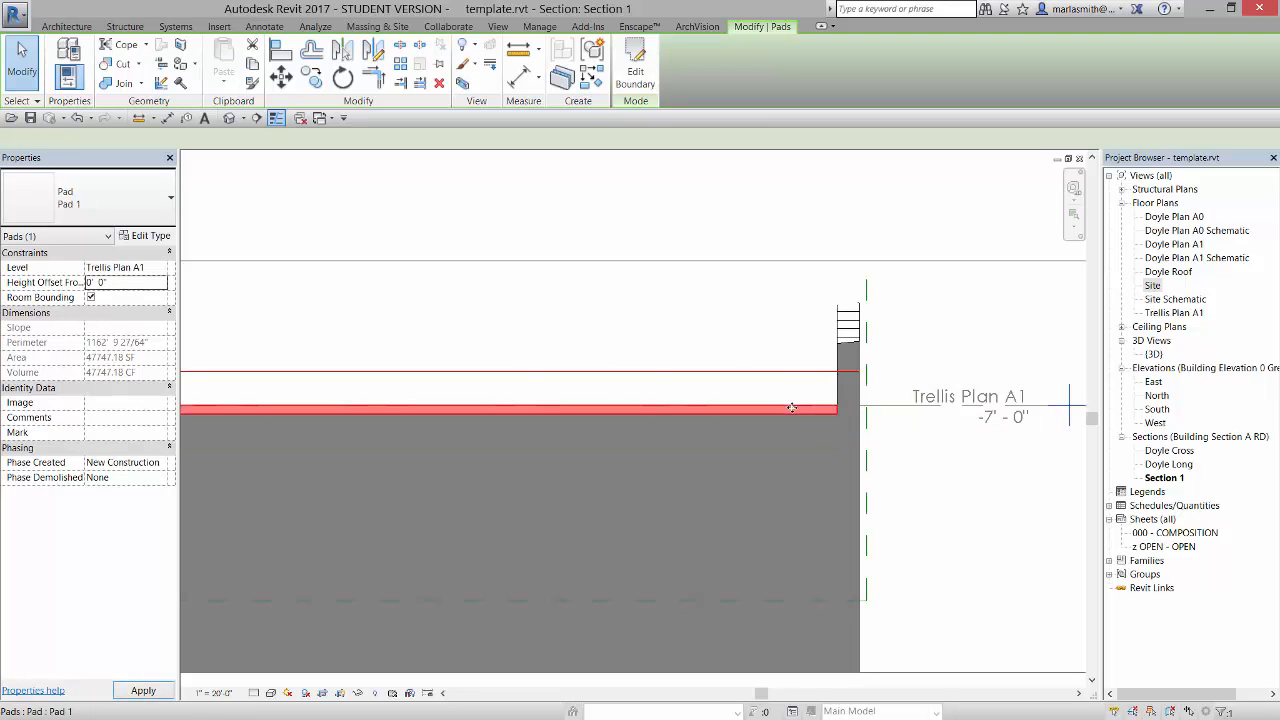
pyautogui.scroll(-2, 894, 572)
pyautogui.scroll(-2, 893, 569)
pyautogui.click(885, 566)
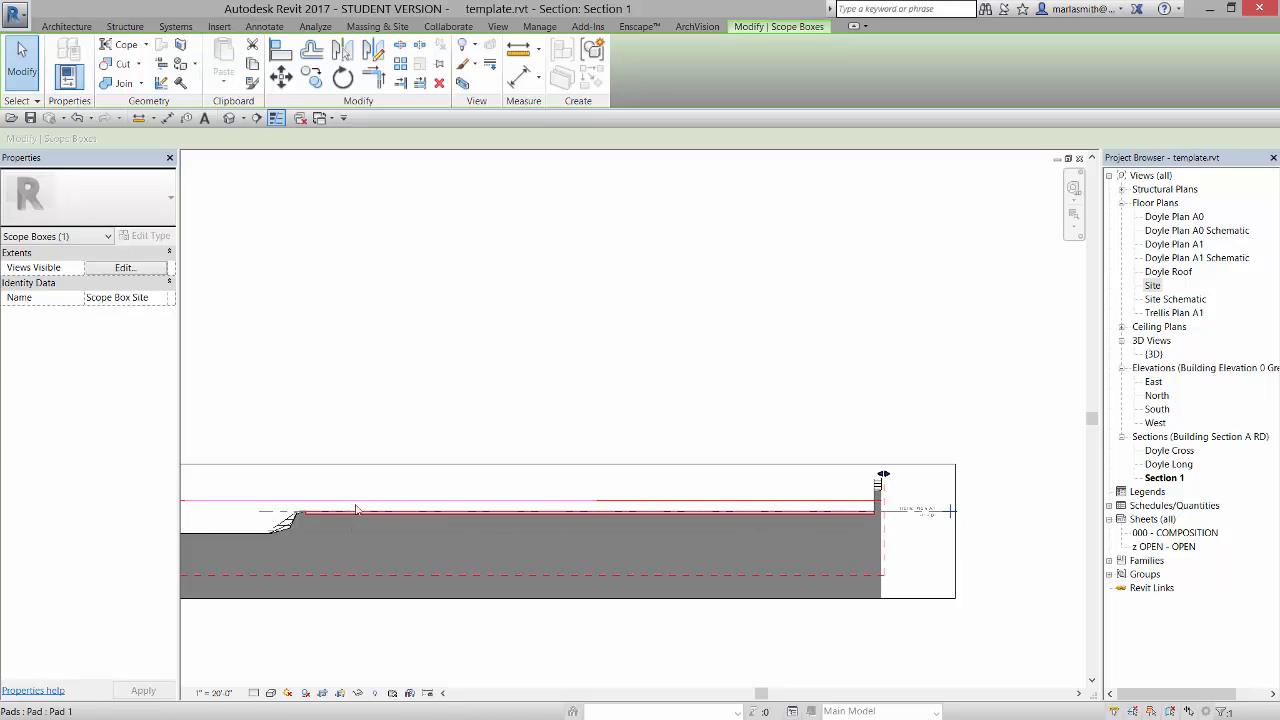
# - Open the default 3D view and examine how the building pad sits in the terrain
pyautogui.press('3')
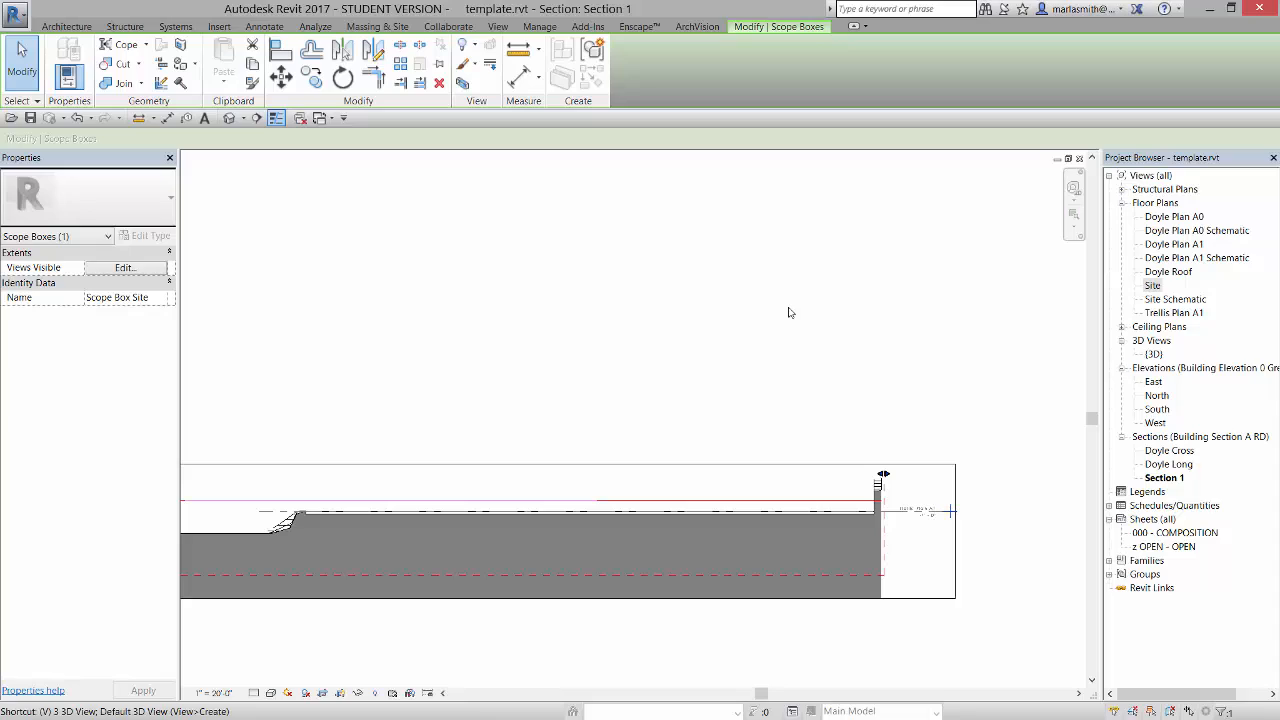
pyautogui.press('d')
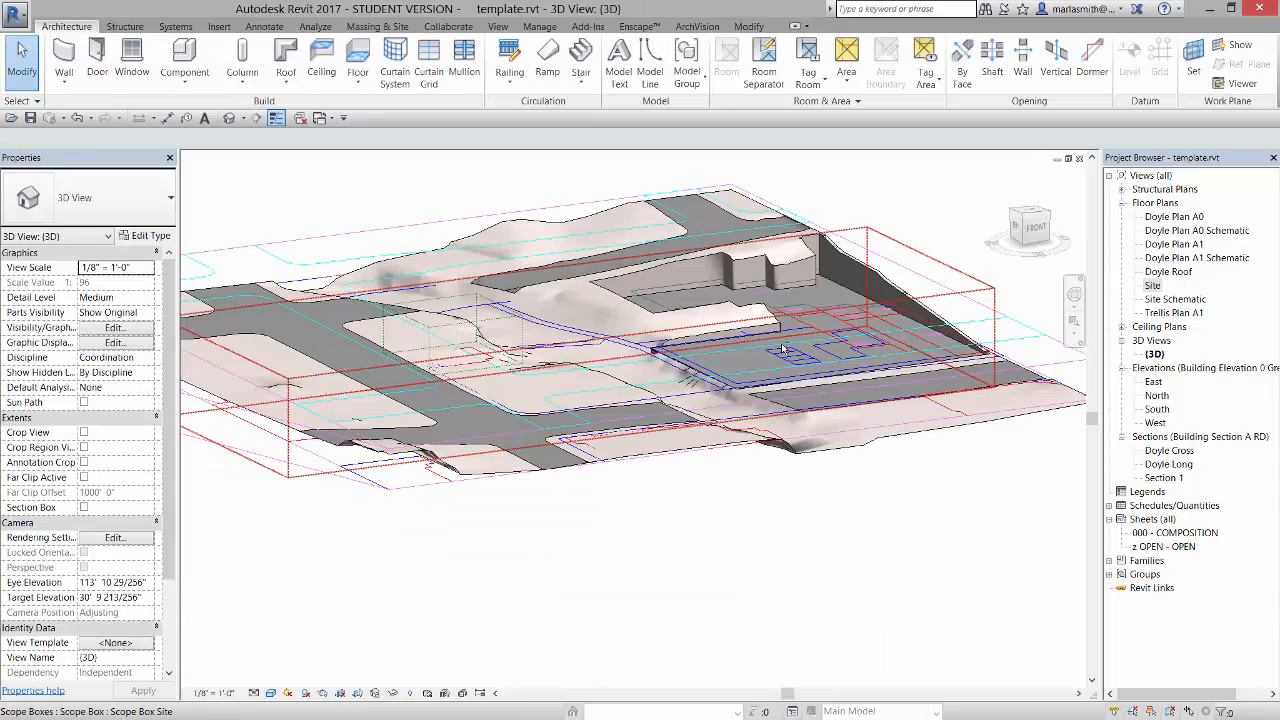
pyautogui.scroll(4, 650, 360)
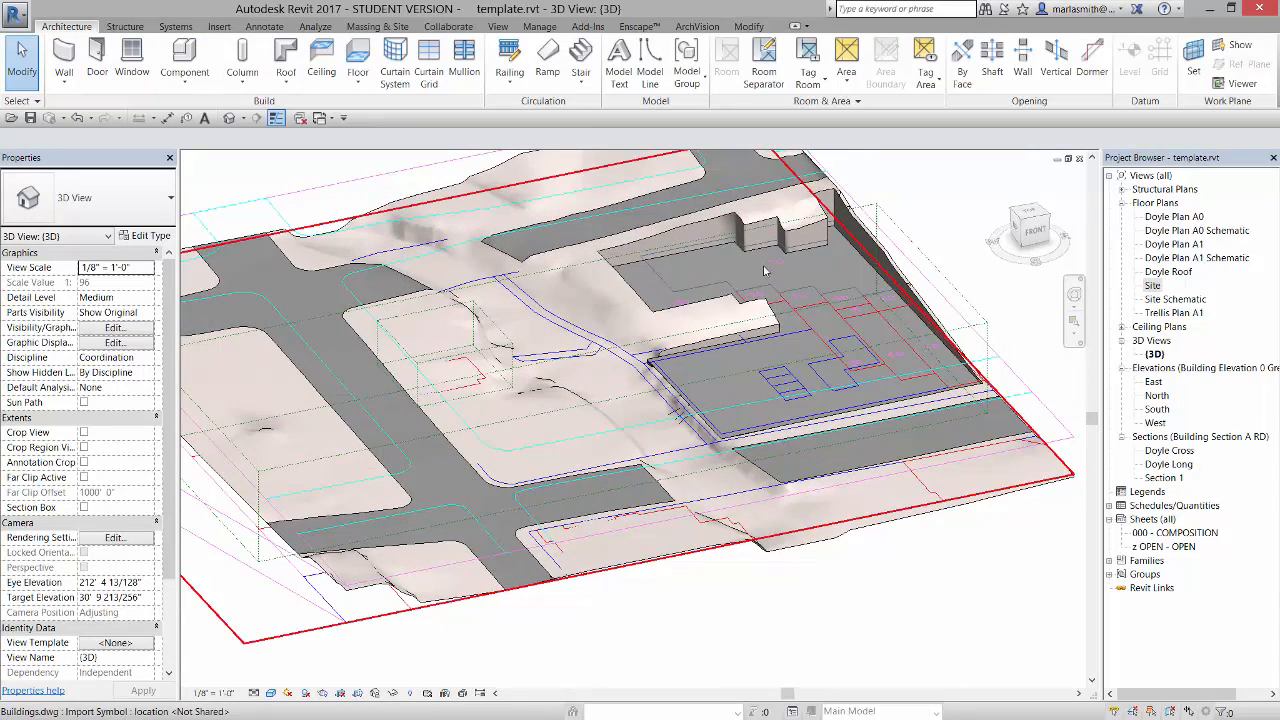